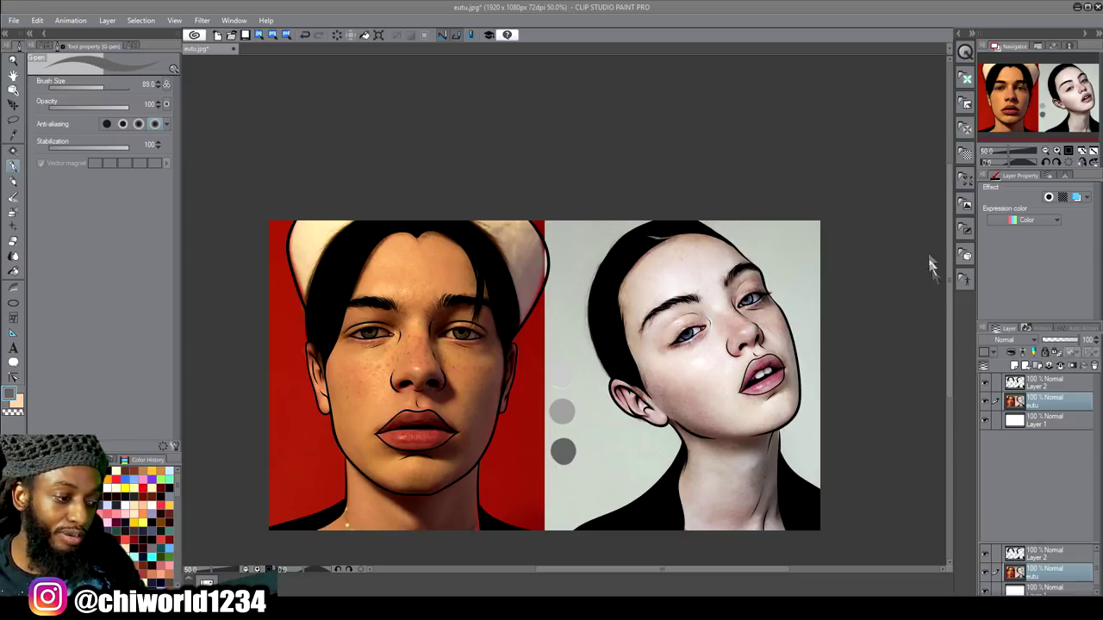
Step: Add a new layer directly above the eutu photo layer, keep the photo visible, and choose the G-pen for drawing
left_click(984, 400)
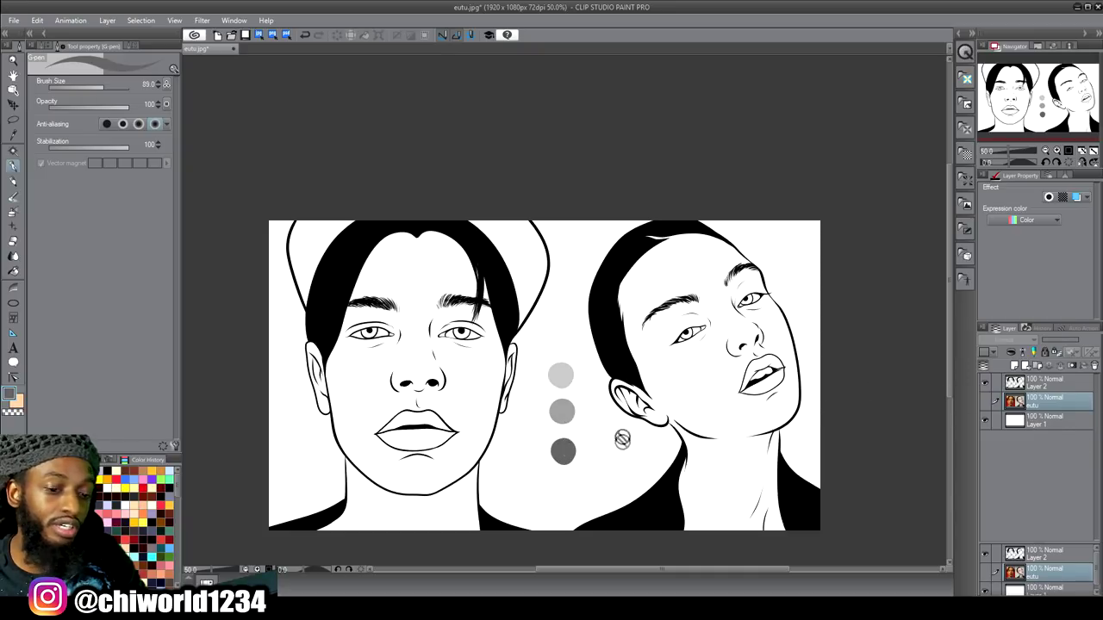
left_click(1012, 367)
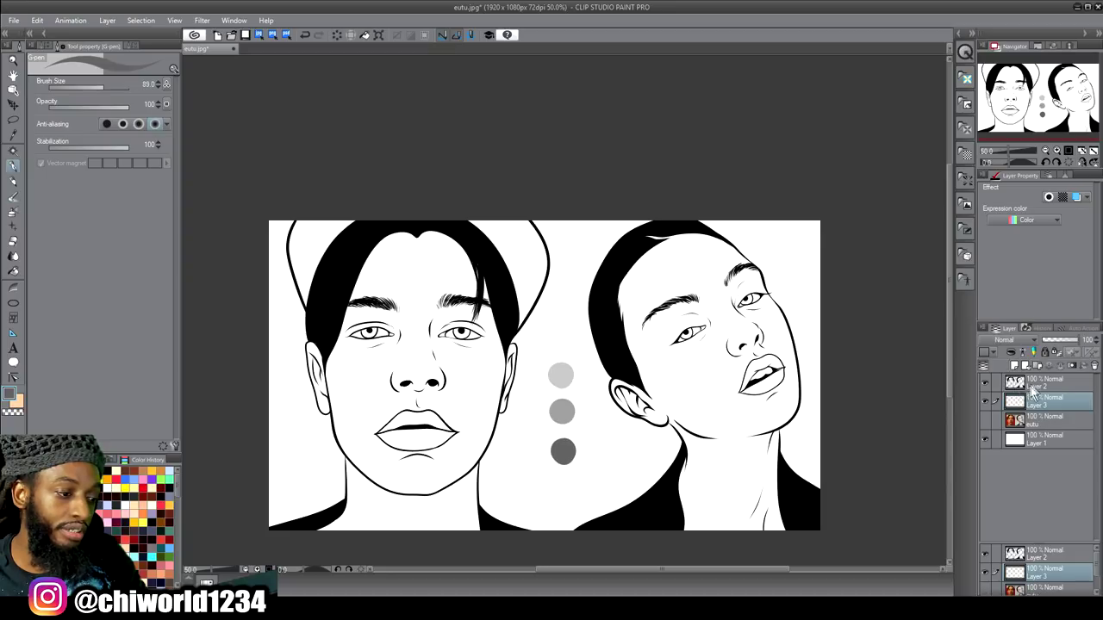
left_click(13, 197)
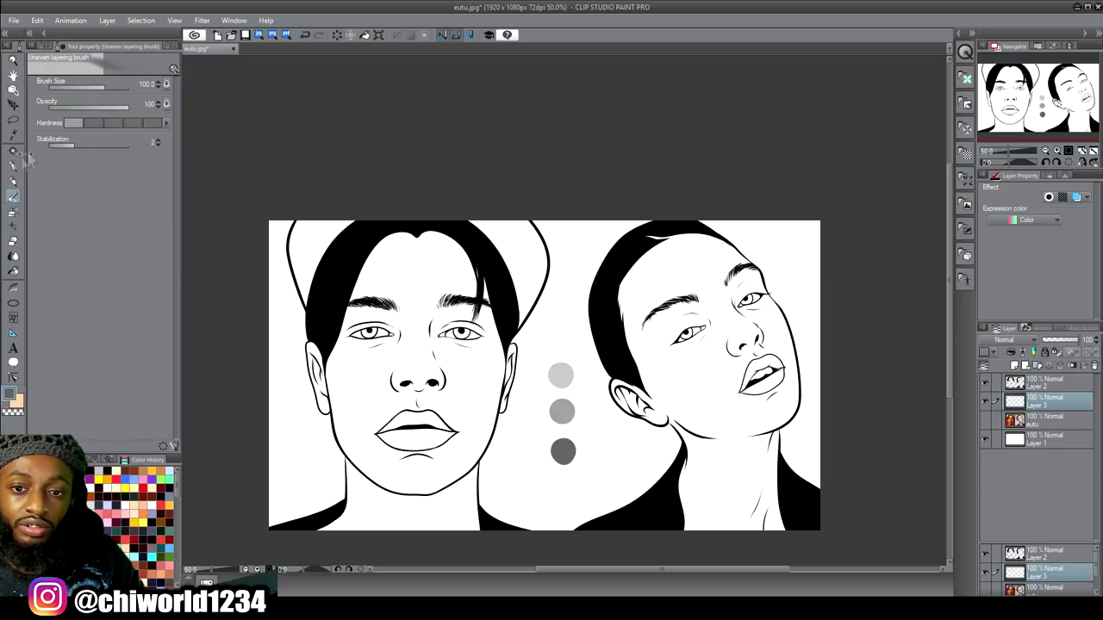
left_click(12, 167)
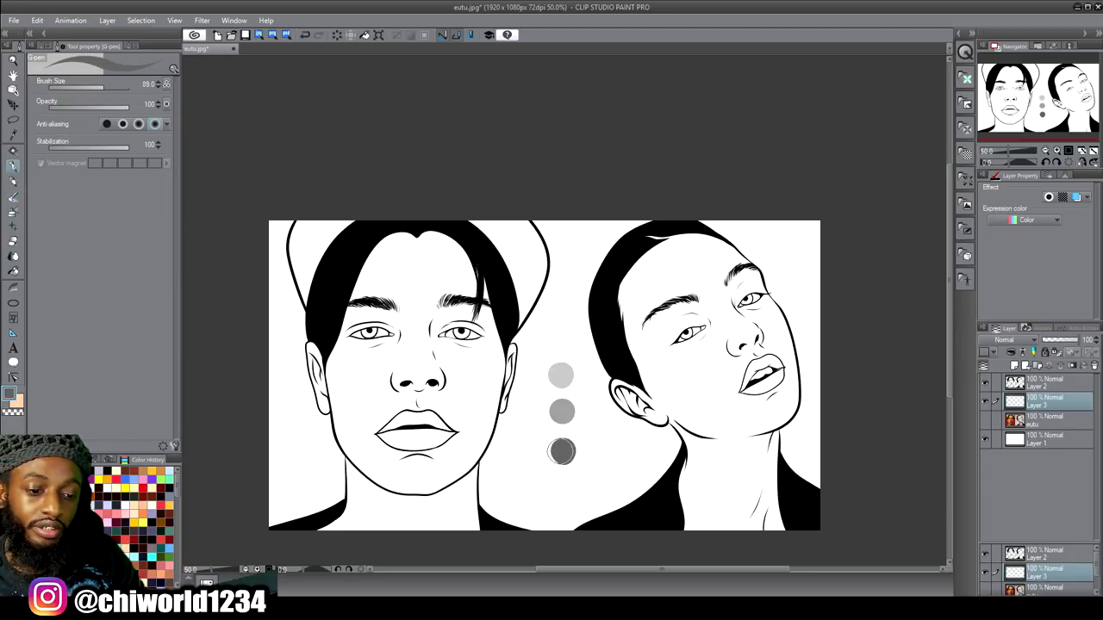
left_click(986, 421)
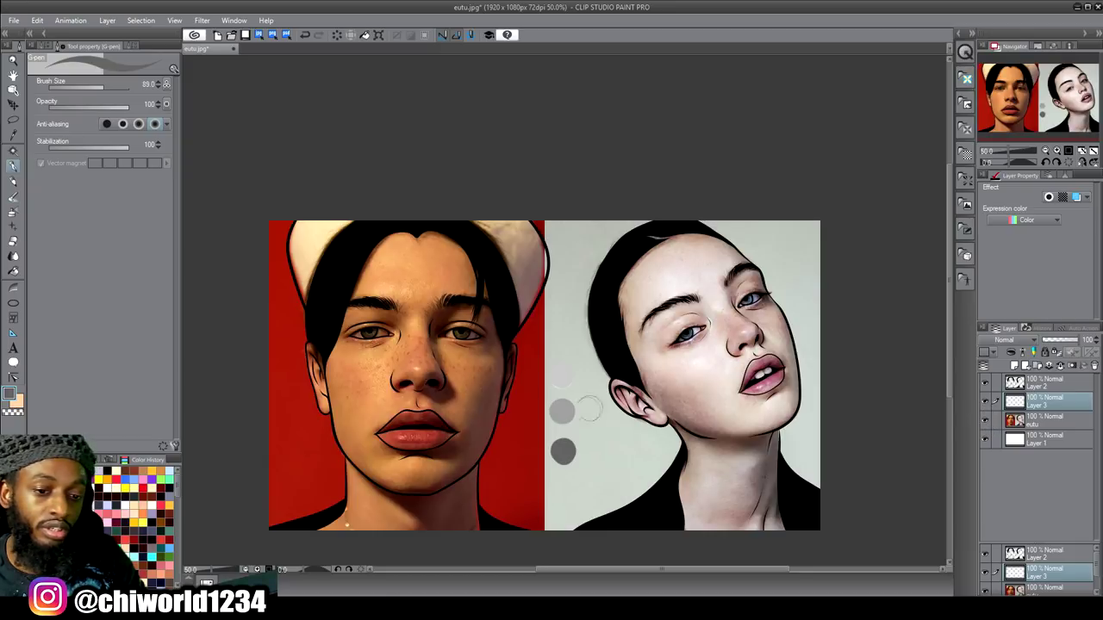
Step: Examine the light and shadow areas across the man's face in the reference photo
scroll(795, 423, "down", 1)
scroll(794, 427, "up", 1)
scroll(821, 425, "up", 1)
scroll(808, 421, "left", 5)
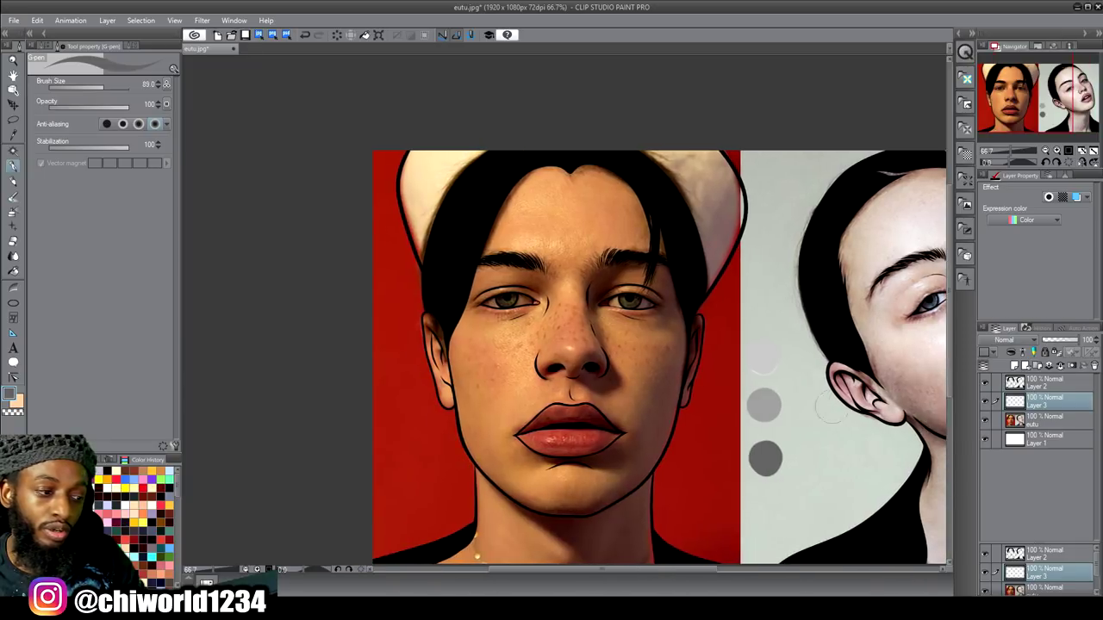
scroll(866, 393, "down", 3)
scroll(830, 395, "up", 2)
scroll(831, 396, "down", 2)
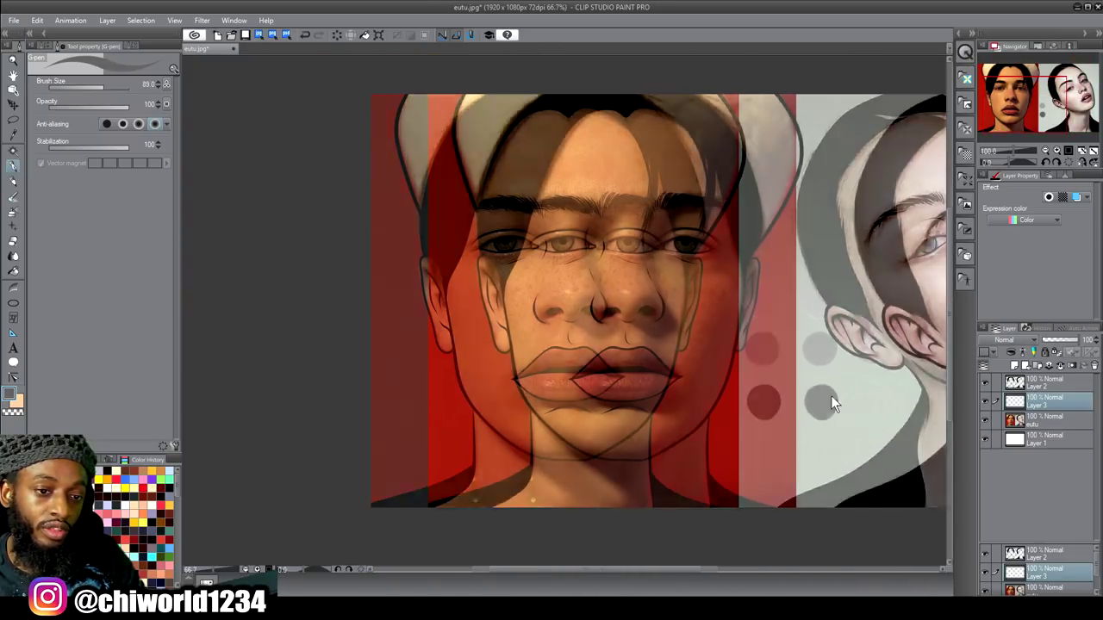
scroll(830, 395, "up", 2)
scroll(815, 384, "down", 1)
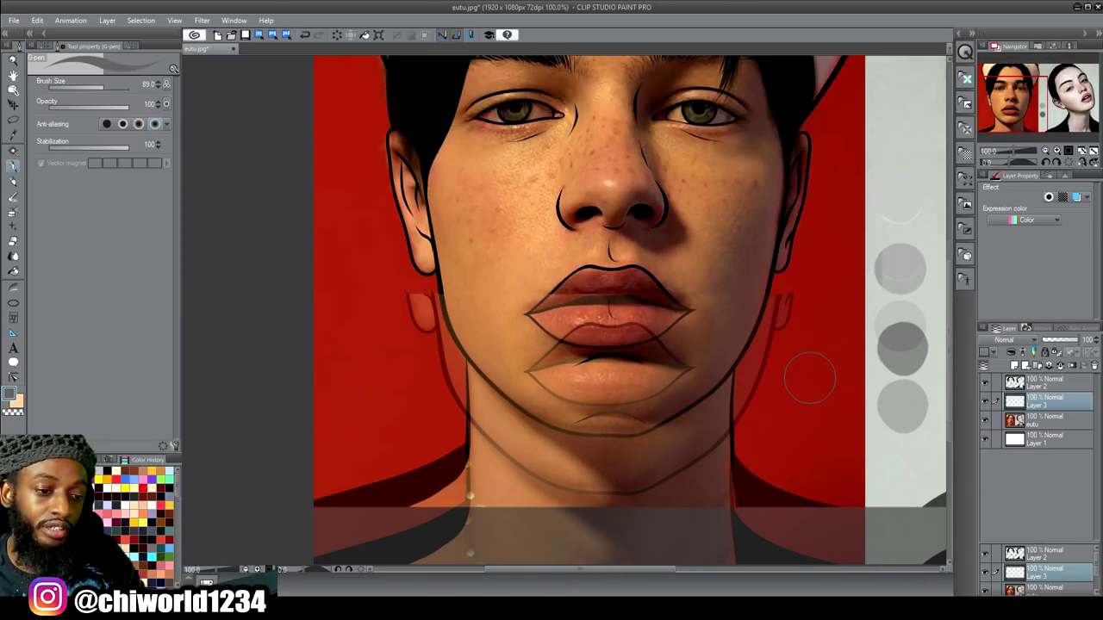
scroll(809, 377, "up", 1)
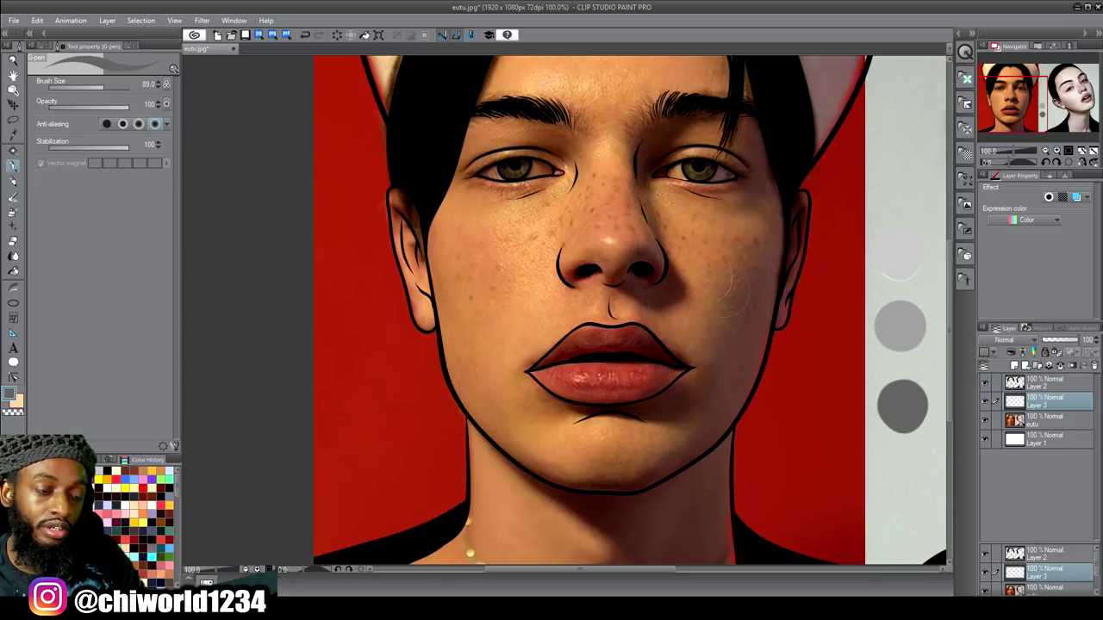
scroll(657, 212, "up", 1)
scroll(657, 217, "up", 1)
scroll(658, 216, "down", 1)
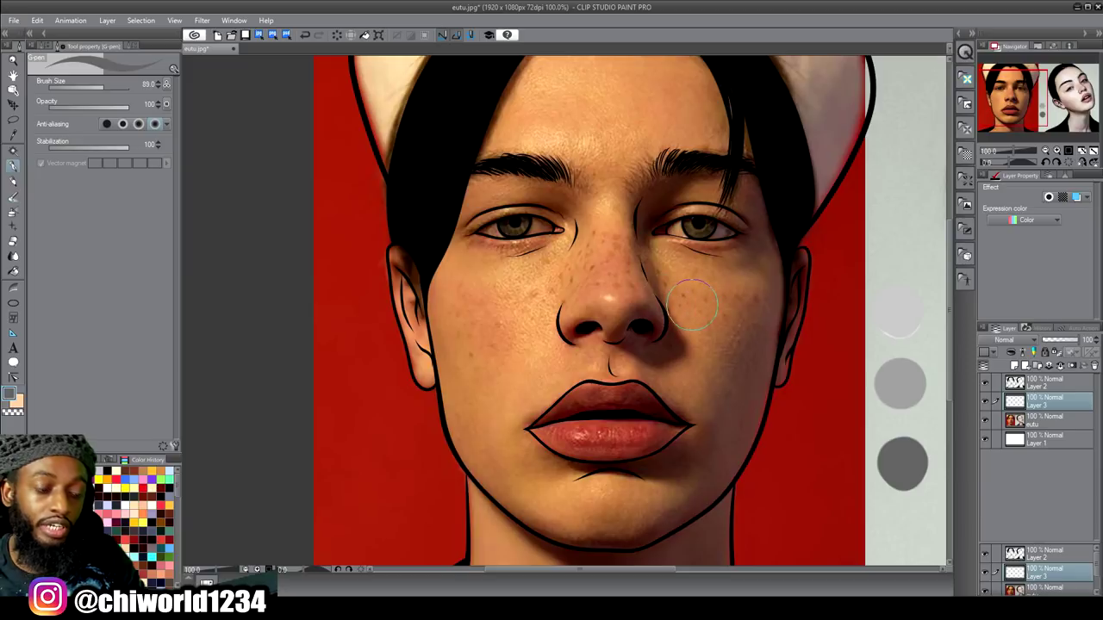
Step: Set the G-pen's brush size to 22
left_click(12, 195)
left_click(13, 181)
left_click(14, 167)
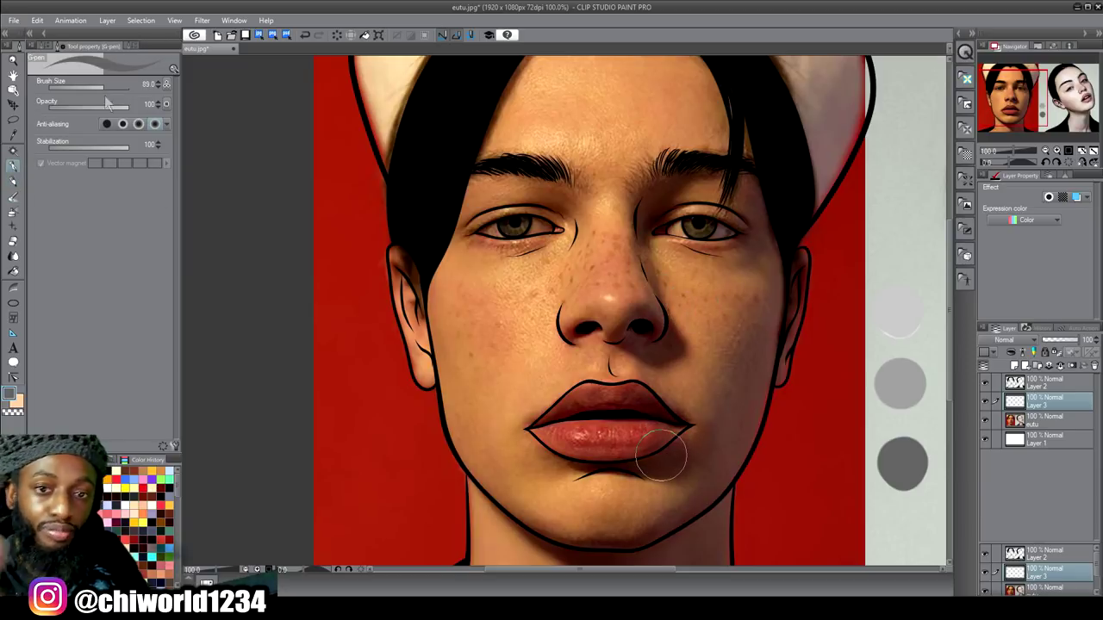
left_click_drag(102, 88, 90, 92)
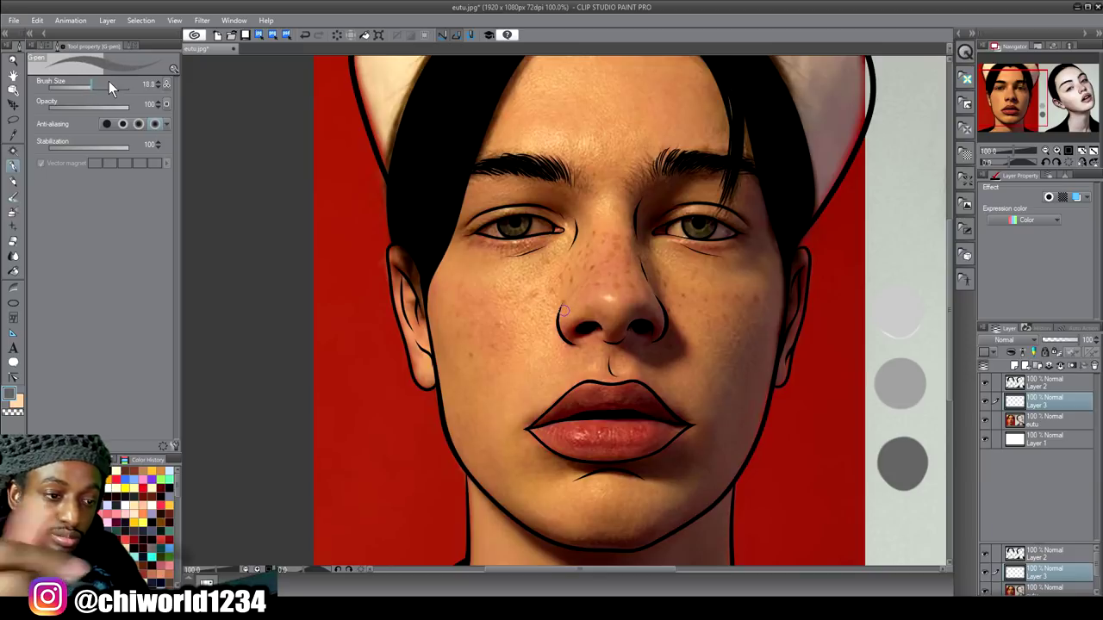
key("ctrl+plus")
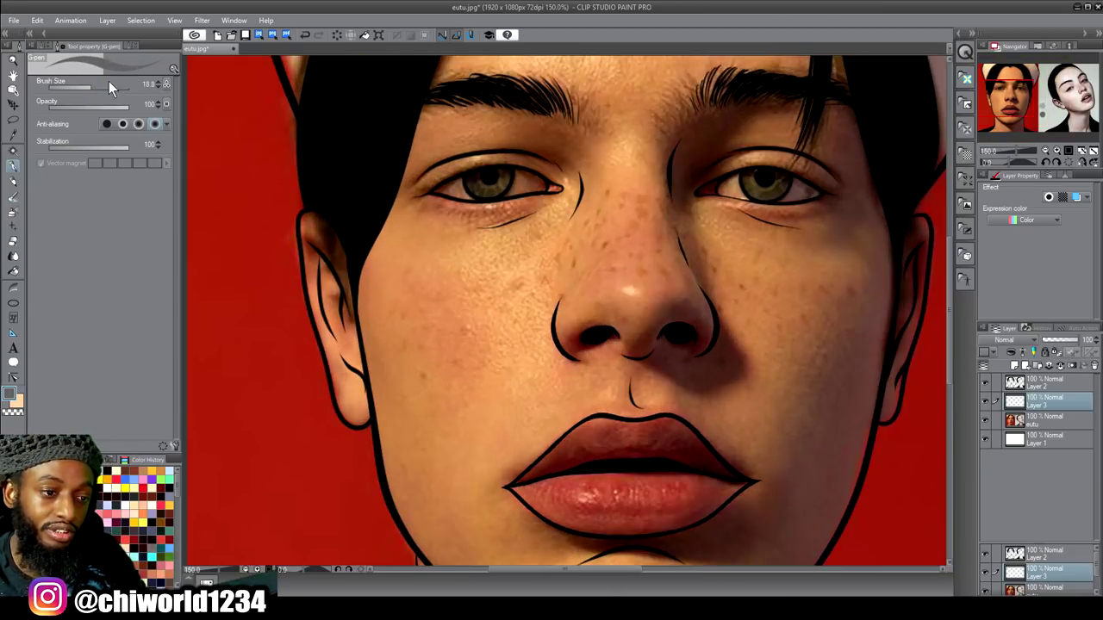
left_click_drag(564, 311, 563, 369)
scroll(849, 263, "up", 3)
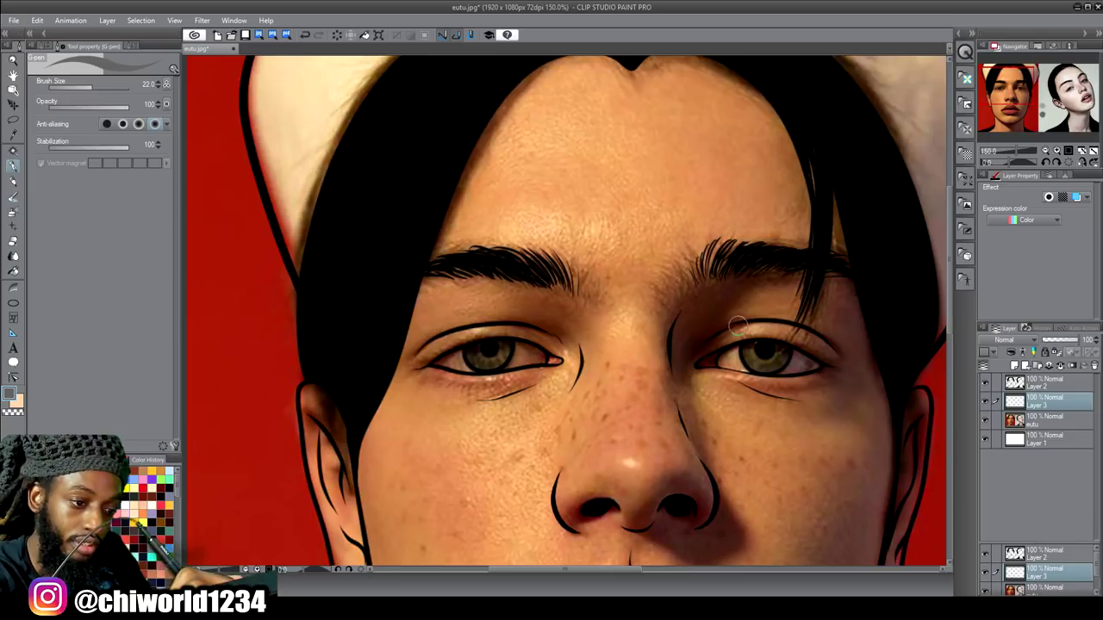
Step: Outline in grey the shadow around the man's left eye socket, from beneath the eyebrow down along the nose bridge
mouse_move(741, 321)
left_mouse_down()
mouse_move(722, 313)
mouse_move(726, 302)
mouse_move(767, 276)
mouse_move(846, 261)
left_mouse_up()
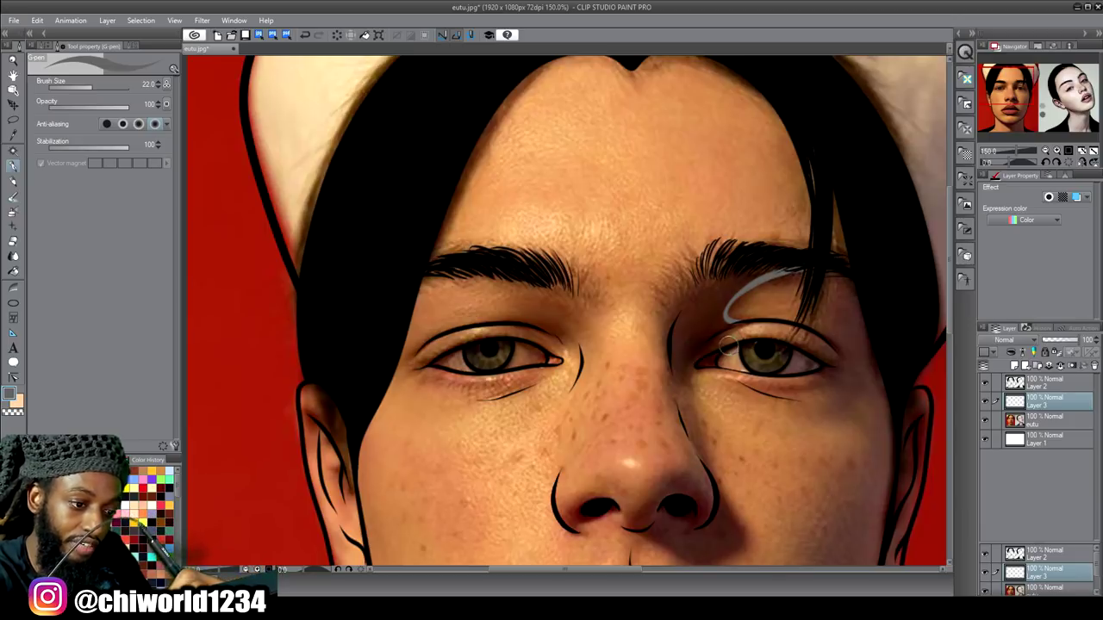
left_click_drag(722, 348, 743, 324)
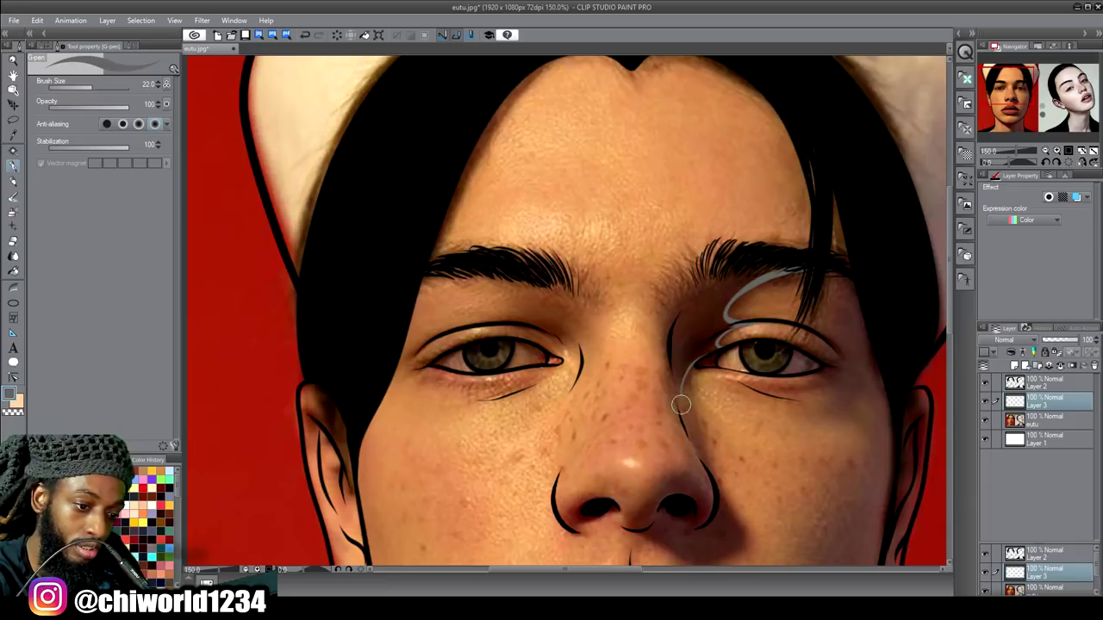
mouse_move(675, 385)
left_mouse_down()
mouse_move(676, 319)
mouse_move(698, 289)
mouse_move(742, 265)
mouse_move(803, 268)
left_mouse_up()
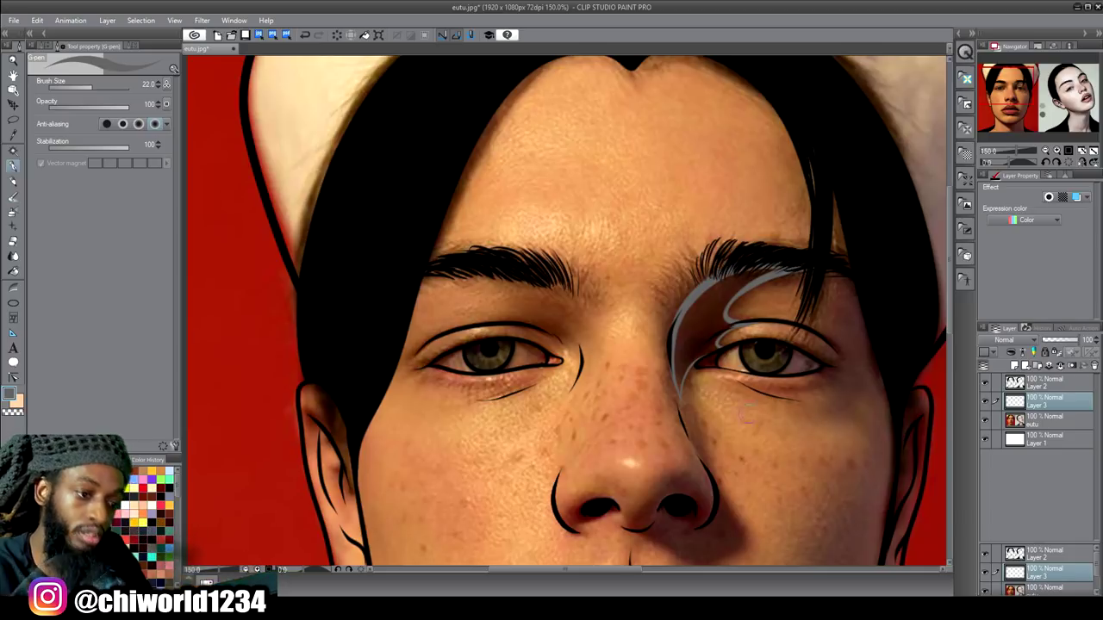
Step: Outline in grey the shadow beneath the man's lower lip, tapering to a point below the left corner of his mouth
scroll(819, 409, "down", 2)
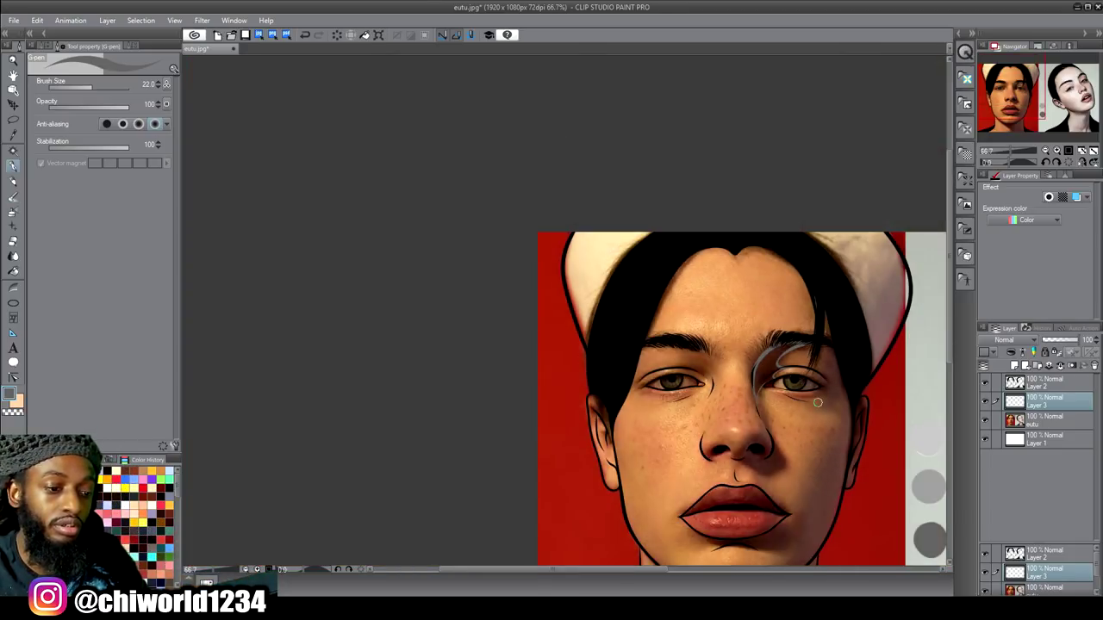
scroll(819, 409, "up", 3)
scroll(819, 403, "down", 4)
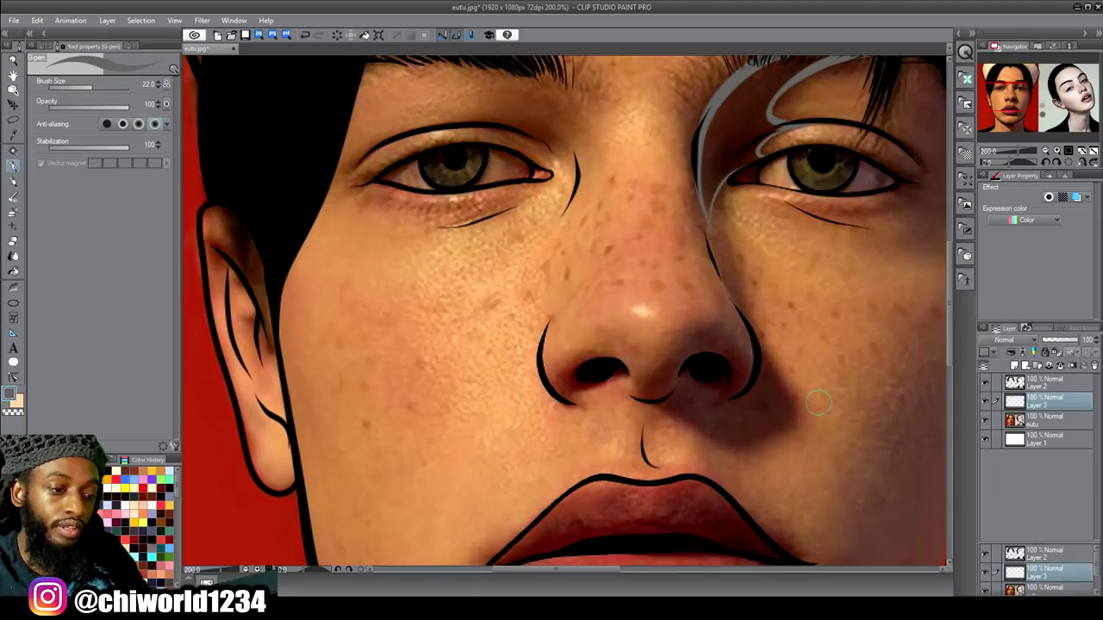
scroll(821, 402, "up", 3)
scroll(821, 401, "up", 1)
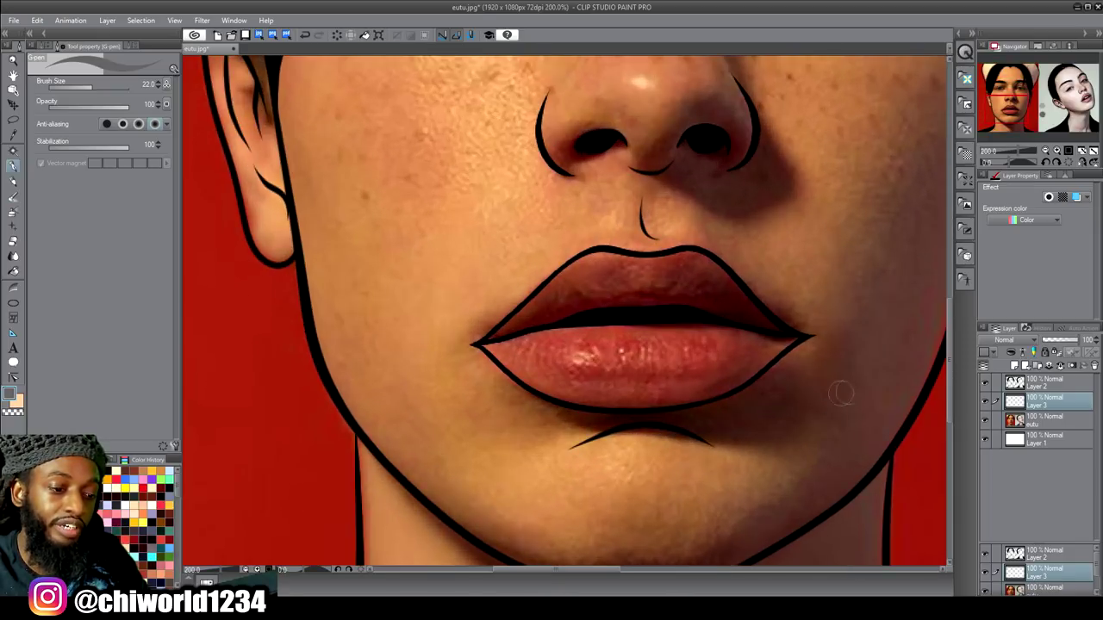
scroll(866, 388, "up", 1)
mouse_move(541, 457)
left_mouse_down()
mouse_move(605, 485)
mouse_move(753, 503)
mouse_move(790, 474)
mouse_move(793, 453)
mouse_move(785, 438)
mouse_move(755, 442)
left_mouse_up()
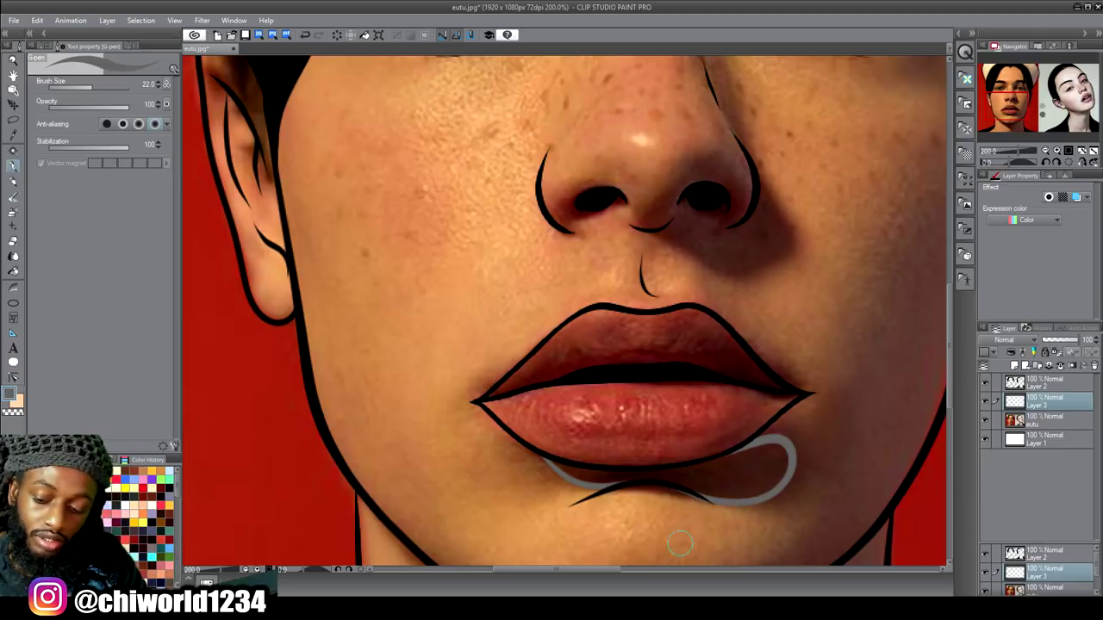
key("ctrl+z")
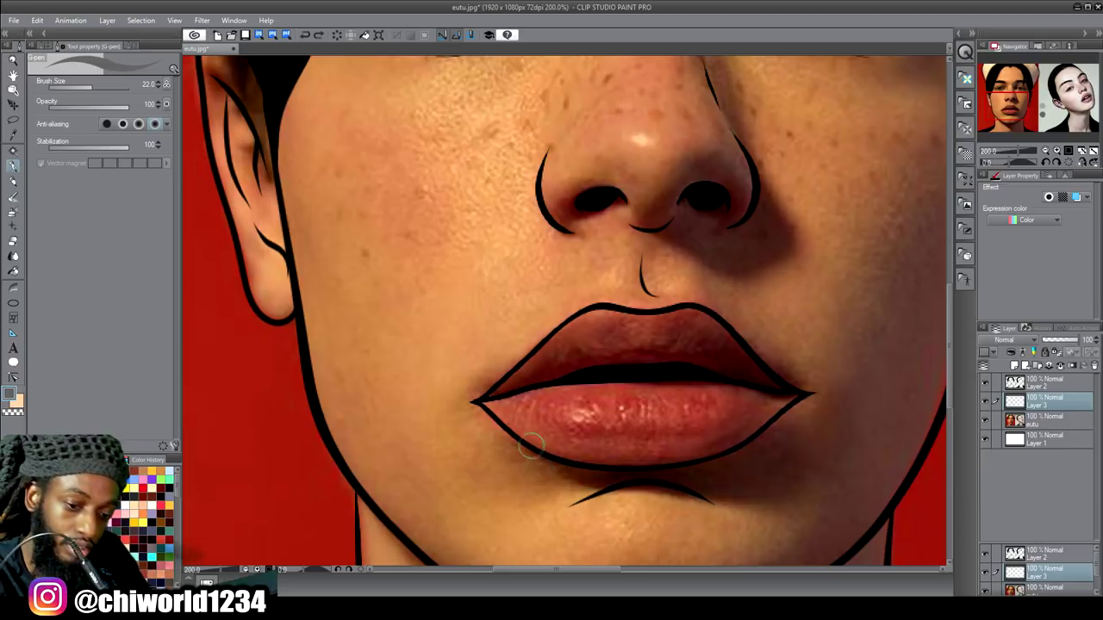
left_click_drag(528, 449, 585, 488)
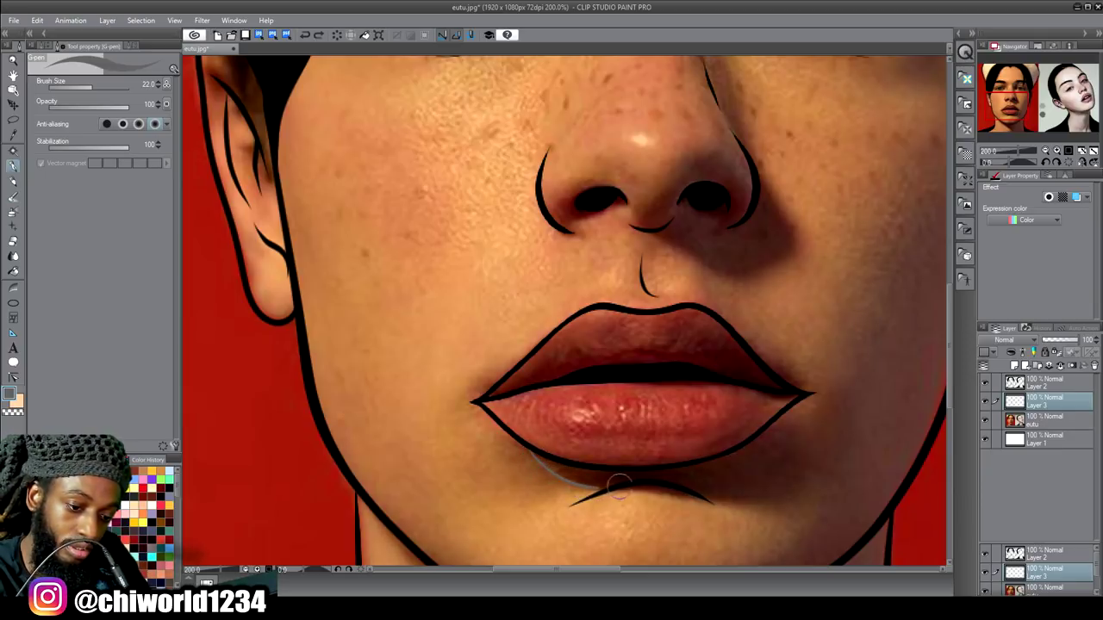
mouse_move(685, 489)
left_mouse_down()
mouse_move(745, 486)
mouse_move(801, 438)
mouse_move(750, 446)
mouse_move(673, 492)
left_mouse_up()
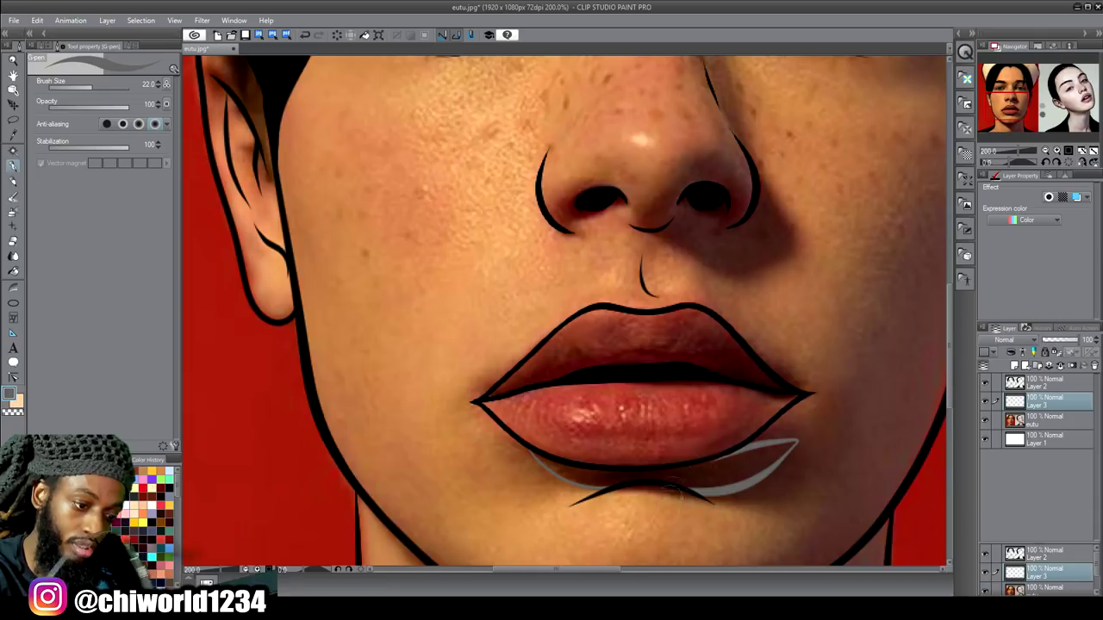
Step: Outline in grey the cast shadow under the man's nose, curving around his left nostril
scroll(829, 541, "down", 4)
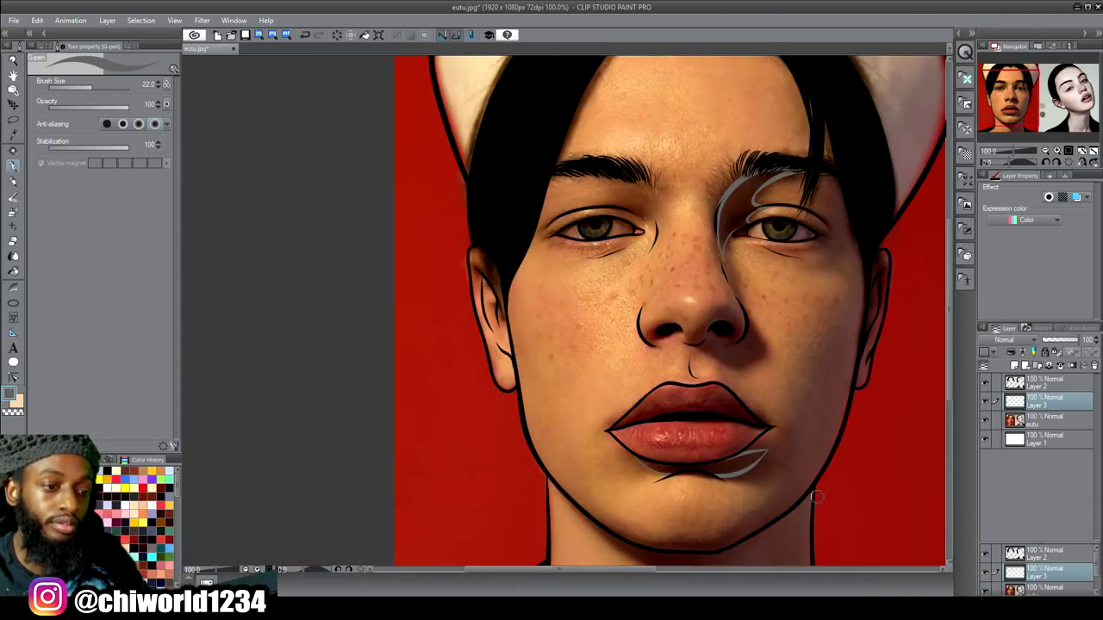
scroll(817, 496, "up", 2)
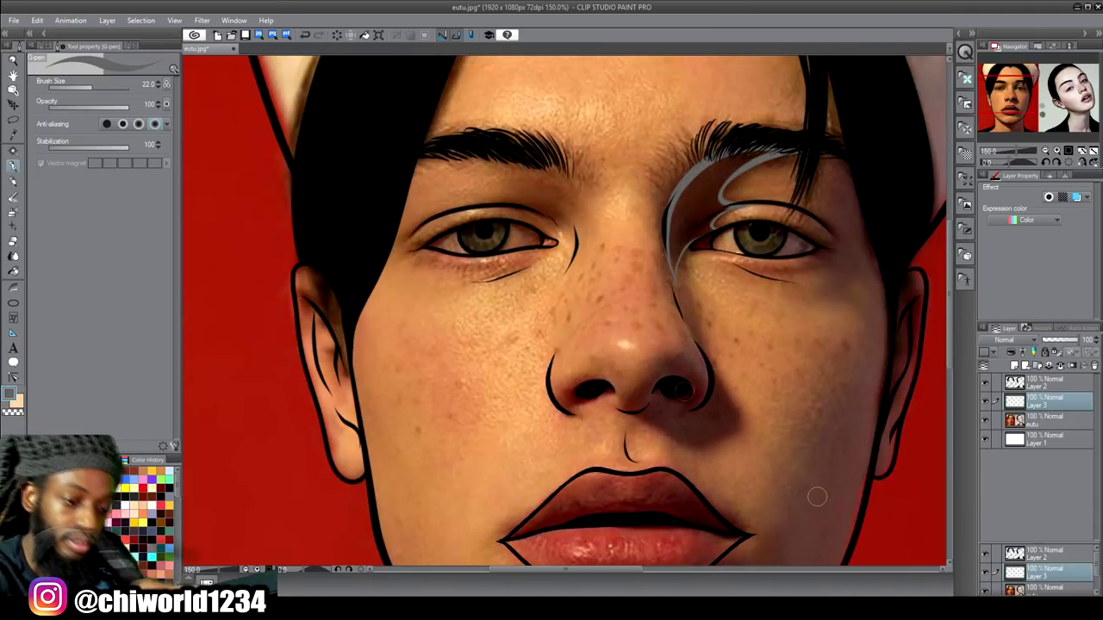
mouse_move(635, 410)
left_mouse_down()
mouse_move(674, 382)
mouse_move(700, 408)
mouse_move(710, 389)
mouse_move(728, 401)
mouse_move(719, 431)
mouse_move(686, 438)
mouse_move(619, 411)
left_mouse_up()
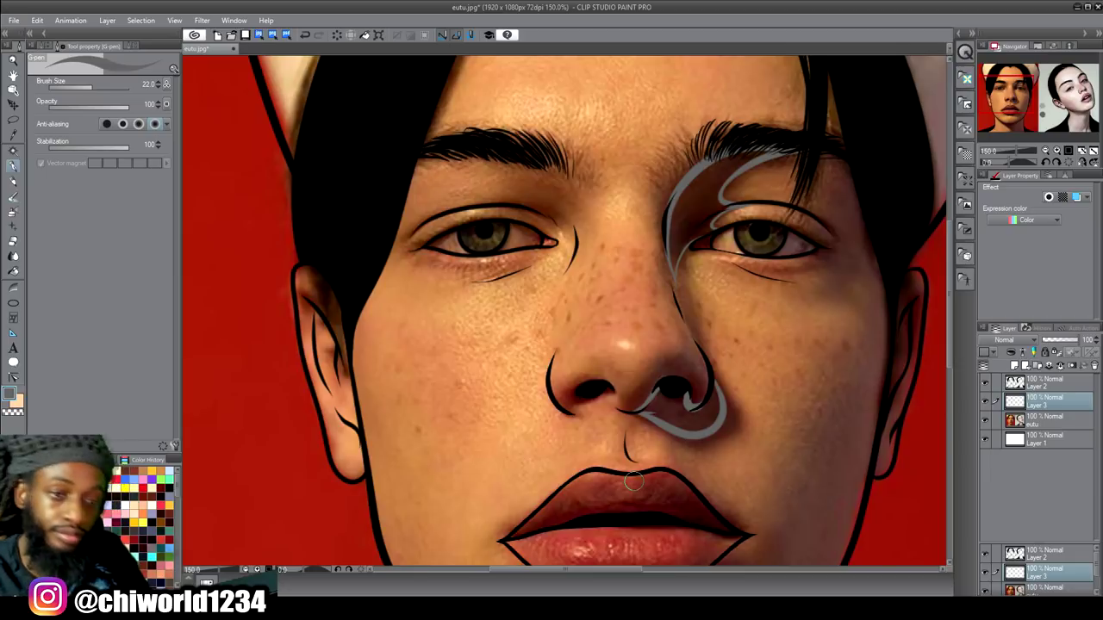
Step: Outline in grey the shadow the chin casts on the man's neck, ending in a point below the jawline
scroll(850, 501, "down", 4)
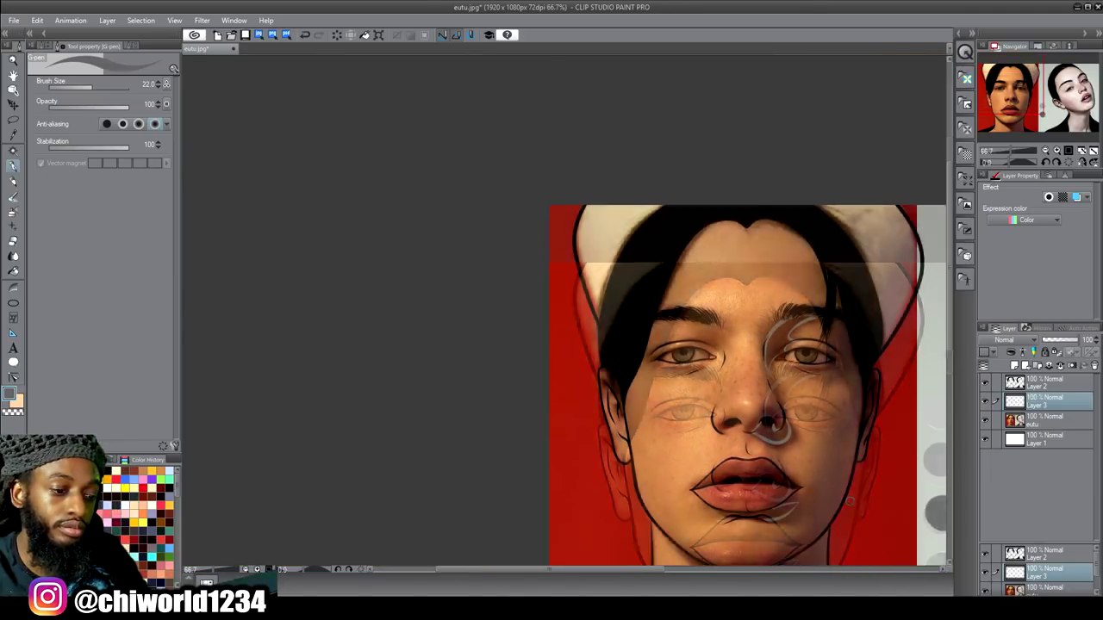
scroll(850, 501, "down", 1)
scroll(848, 499, "right", 2)
scroll(848, 499, "down", 2)
scroll(837, 491, "up", 2)
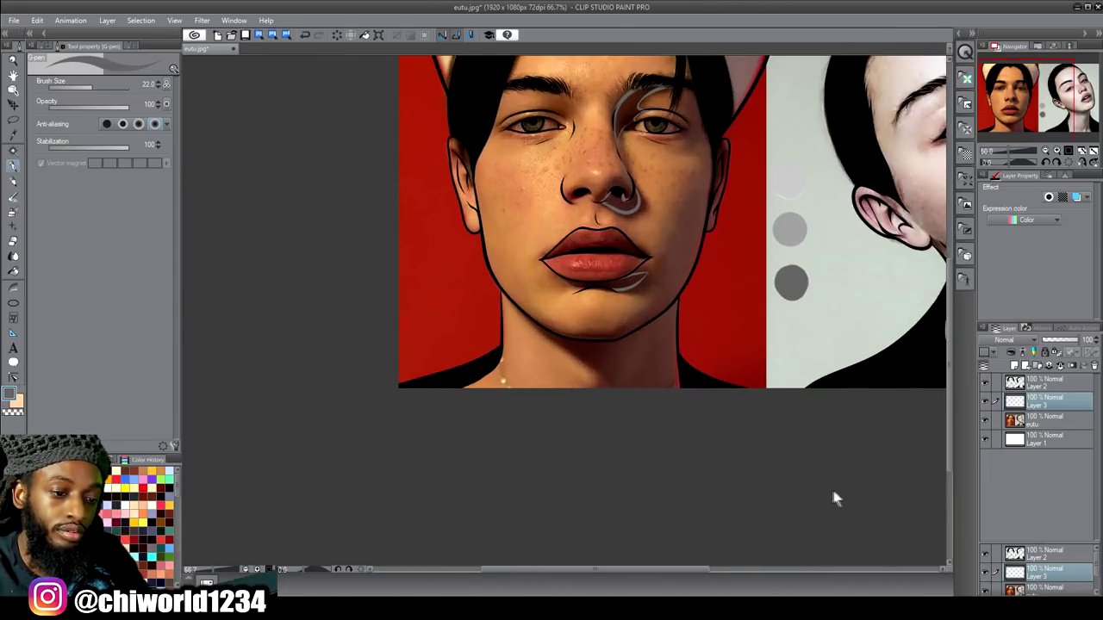
scroll(827, 491, "left", 4)
scroll(827, 491, "up", 2)
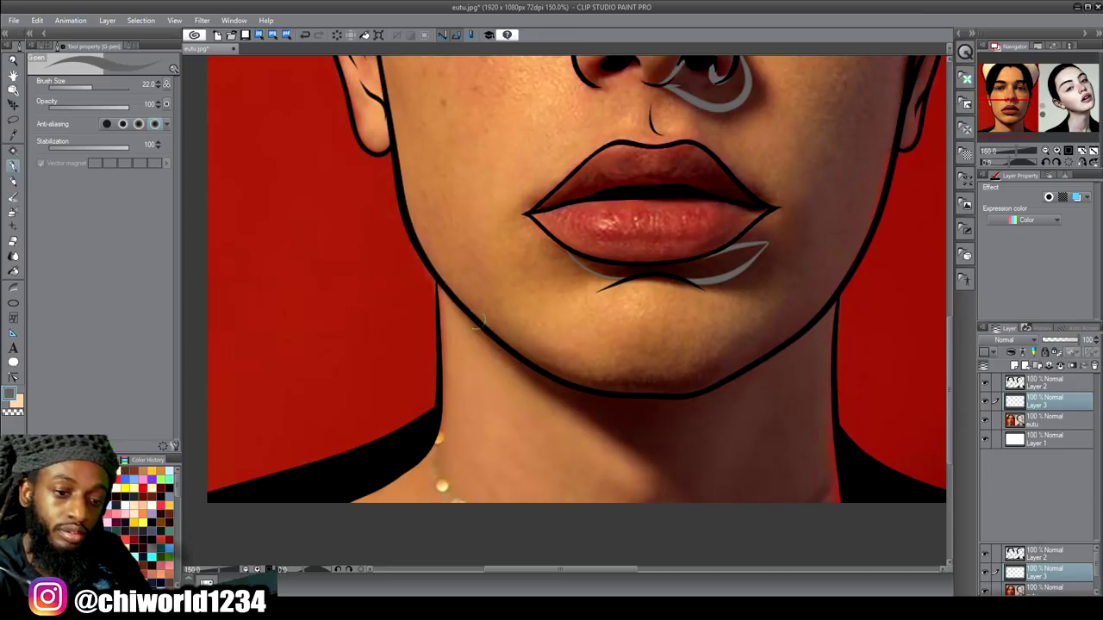
left_click_drag(517, 366, 647, 435)
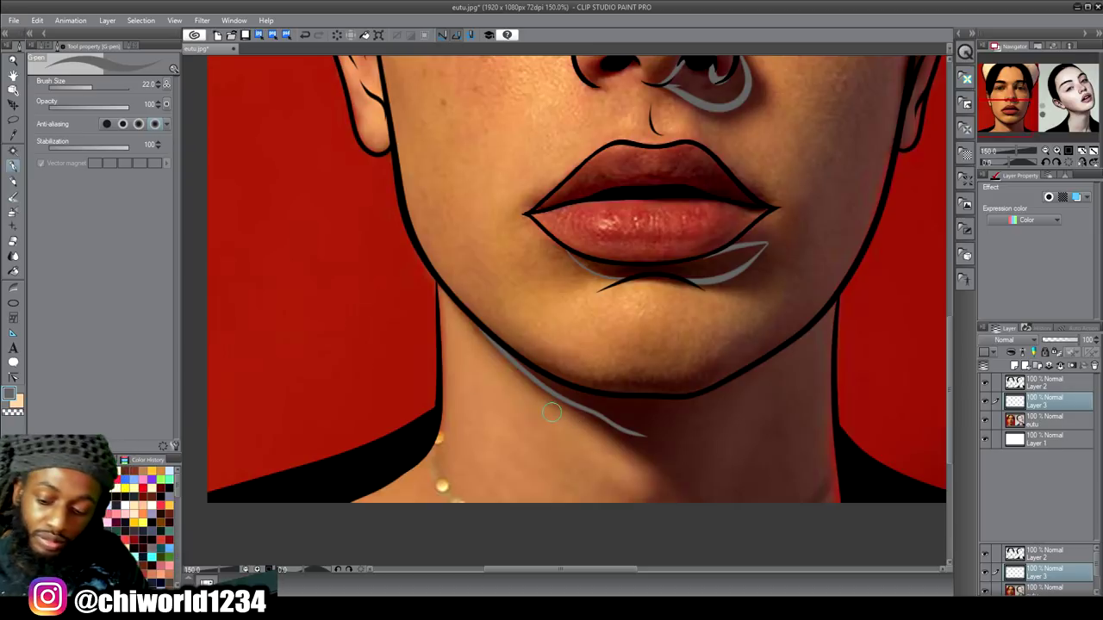
key("ctrl+z")
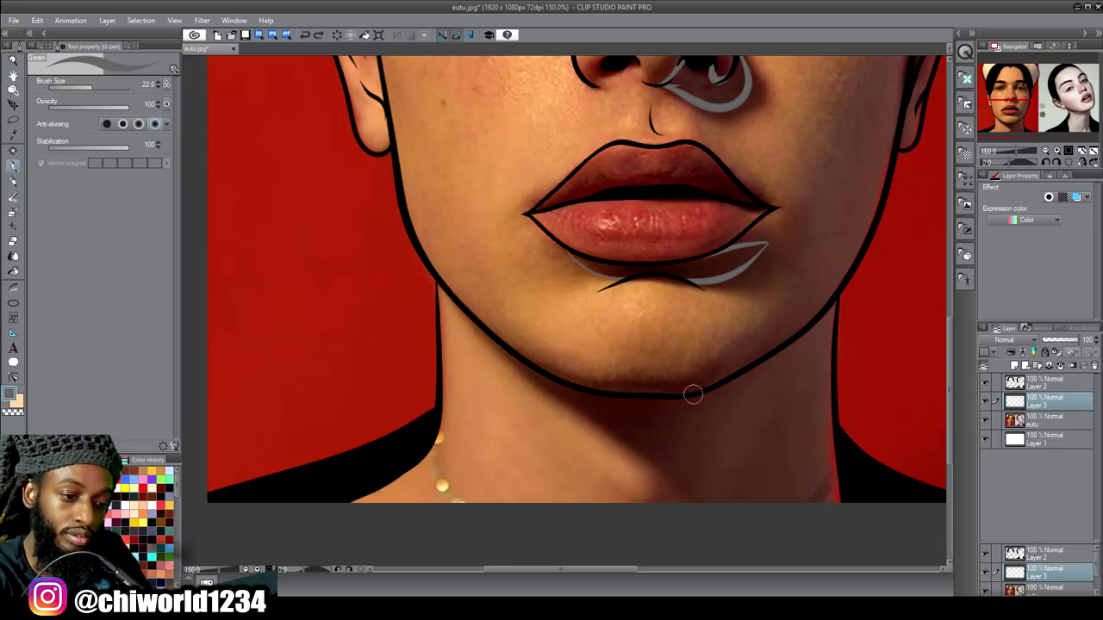
mouse_move(692, 398)
left_mouse_down()
mouse_move(637, 434)
mouse_move(657, 467)
mouse_move(478, 325)
left_mouse_up()
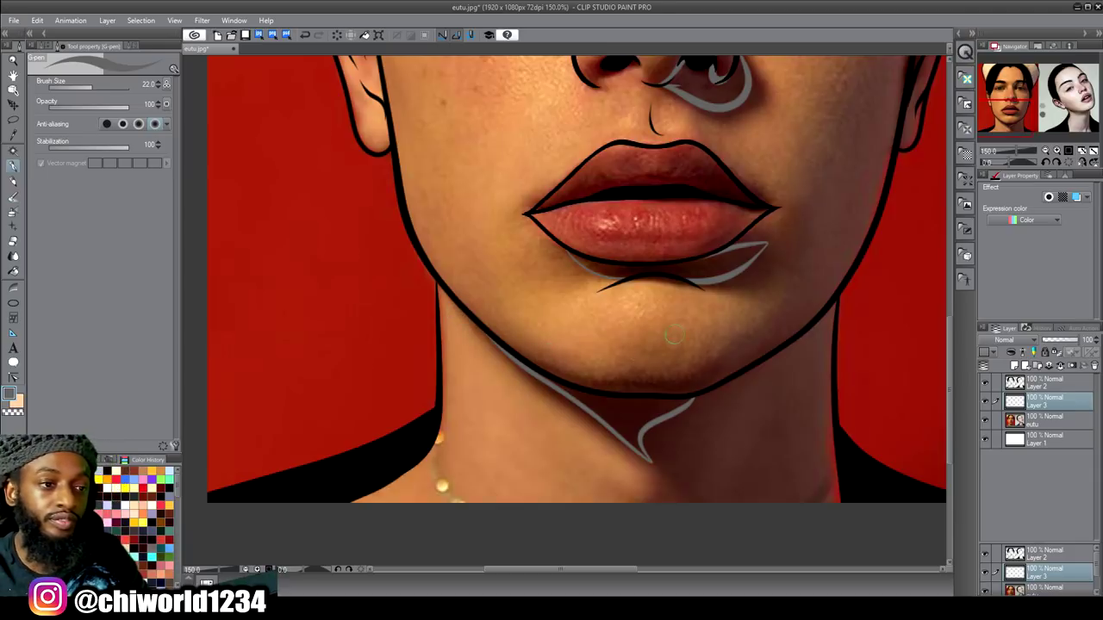
Step: Outline in grey the shadow inside the man's left ear and the shadow running down his left temple beside the hair
scroll(674, 337, "down", 3)
scroll(834, 378, "up", 1)
scroll(830, 380, "up", 1)
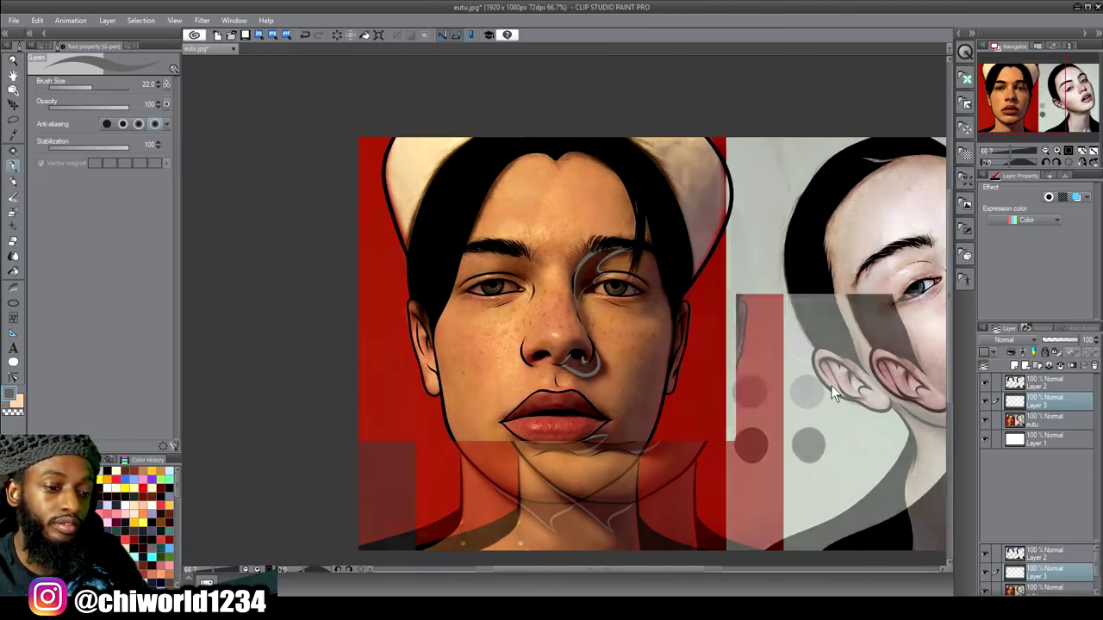
scroll(831, 386, "up", 3)
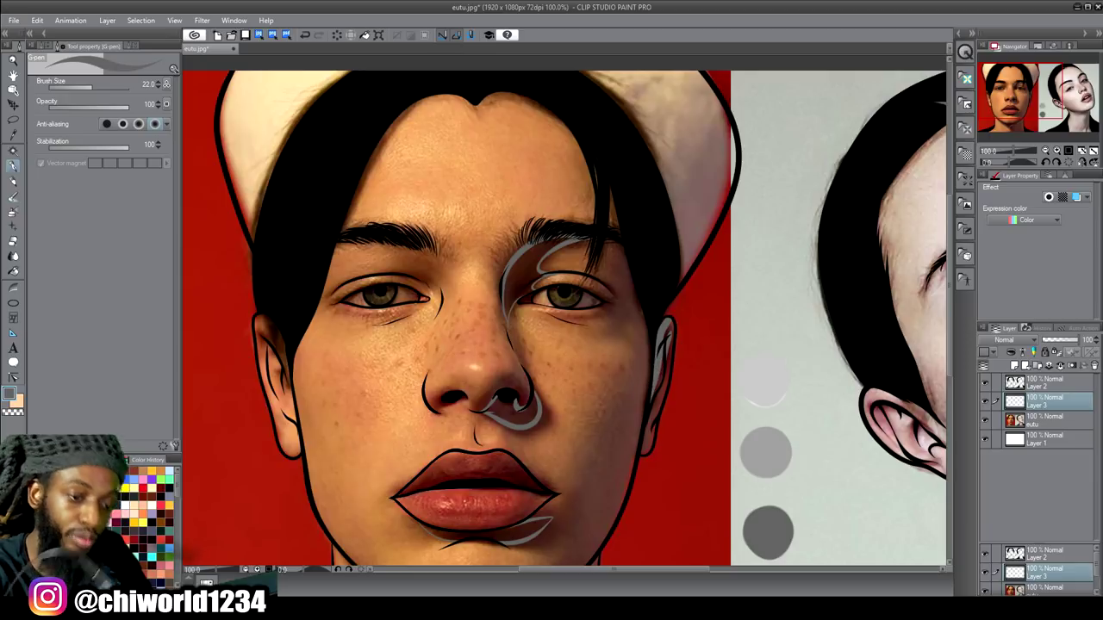
scroll(718, 564, "down", 1)
scroll(721, 559, "up", 1)
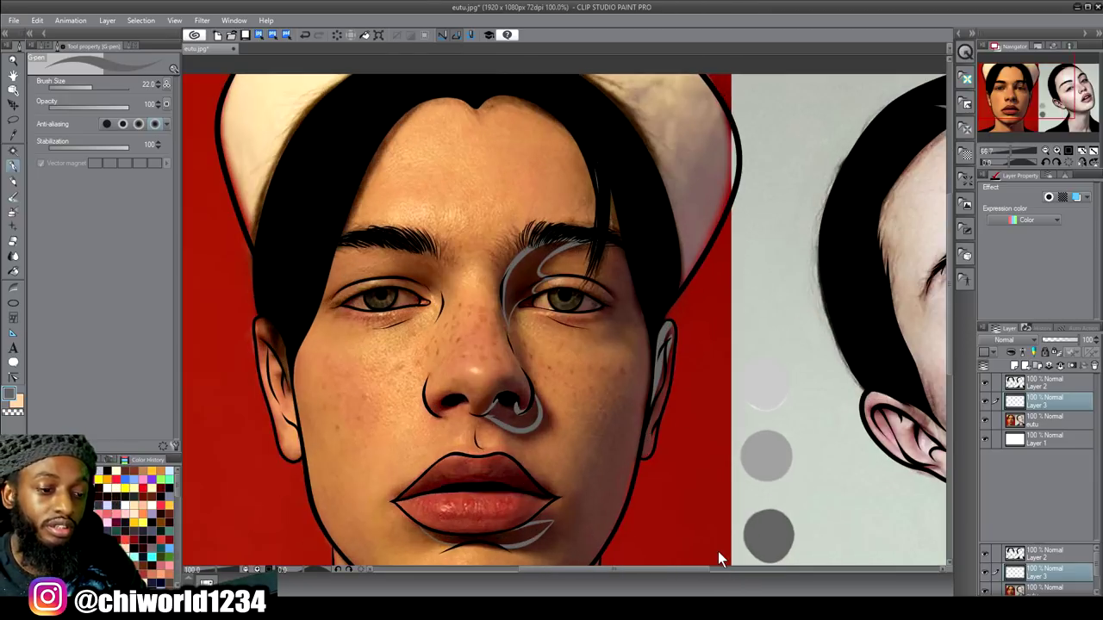
left_click_drag(650, 390, 607, 148)
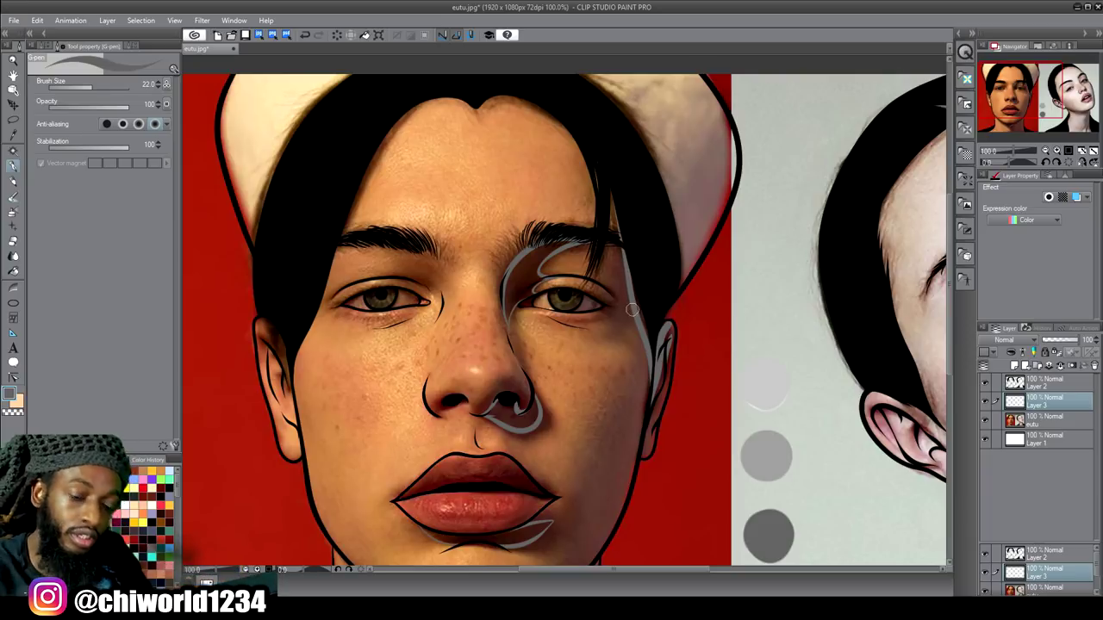
Step: Set the G-pen brush size to 7 and outline in grey the shadow on the woman's nose around her left nostril
scroll(708, 339, "down", 3)
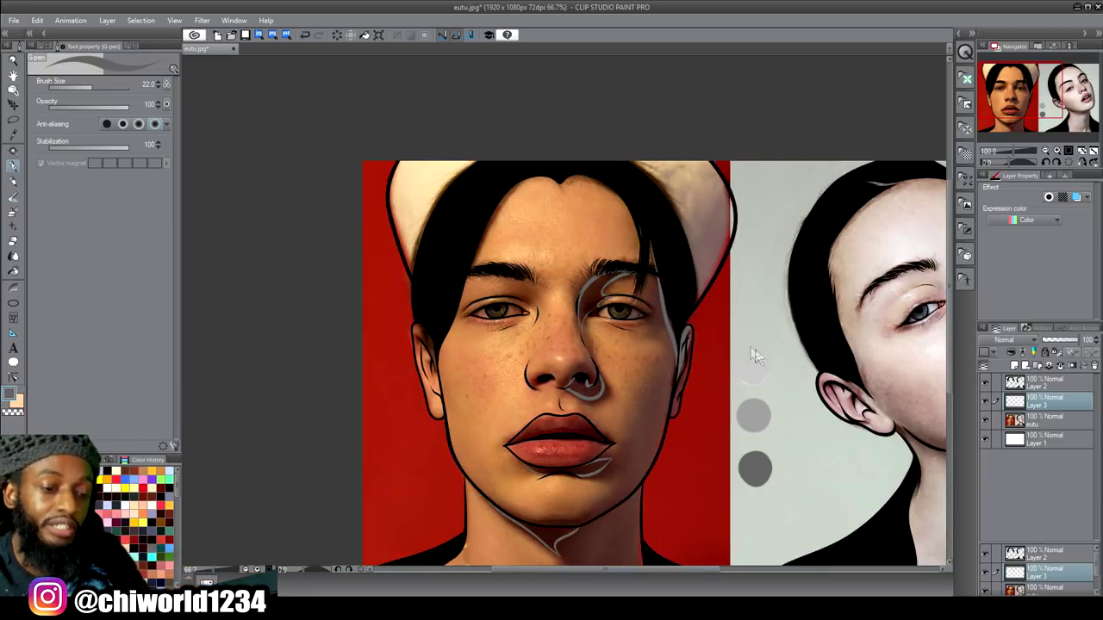
scroll(855, 376, "up", 5)
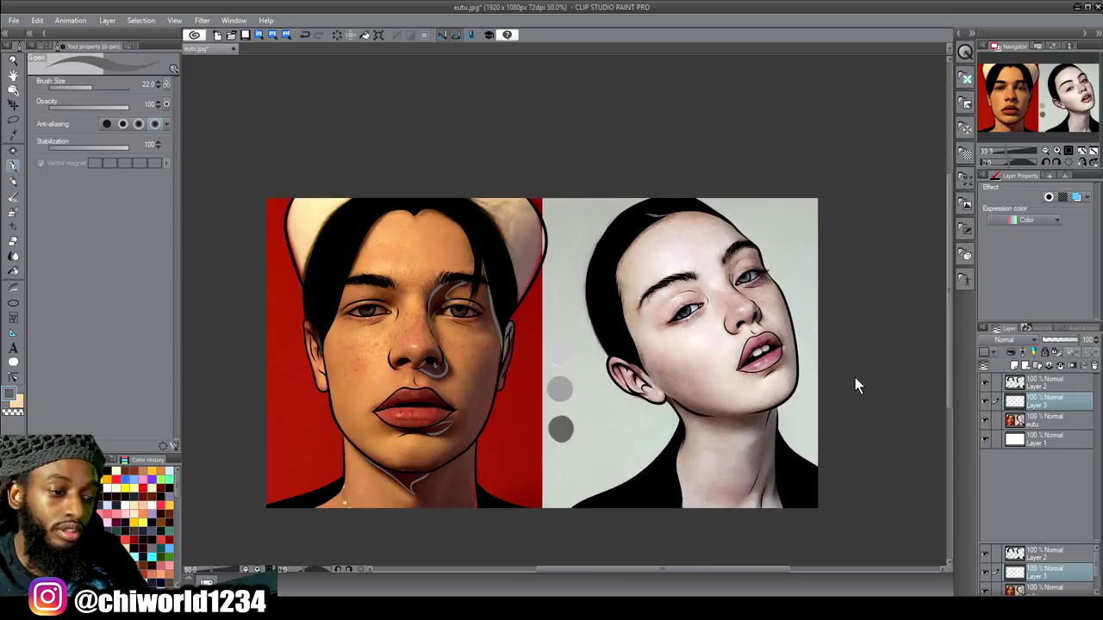
scroll(848, 381, "down", 1)
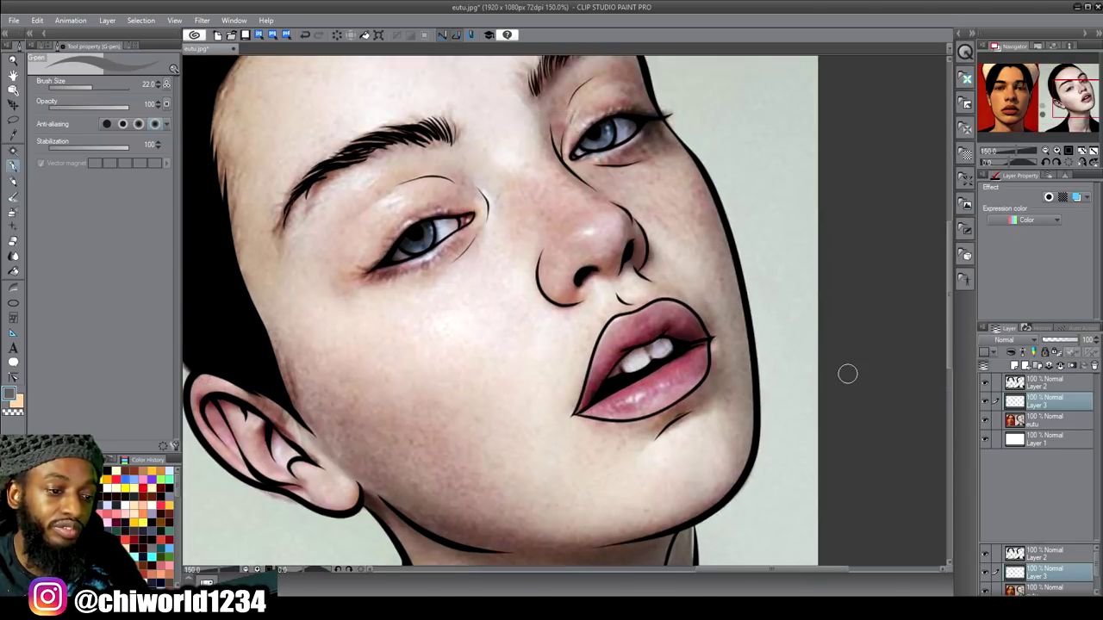
scroll(848, 382, "up", 2)
scroll(848, 374, "up", 1)
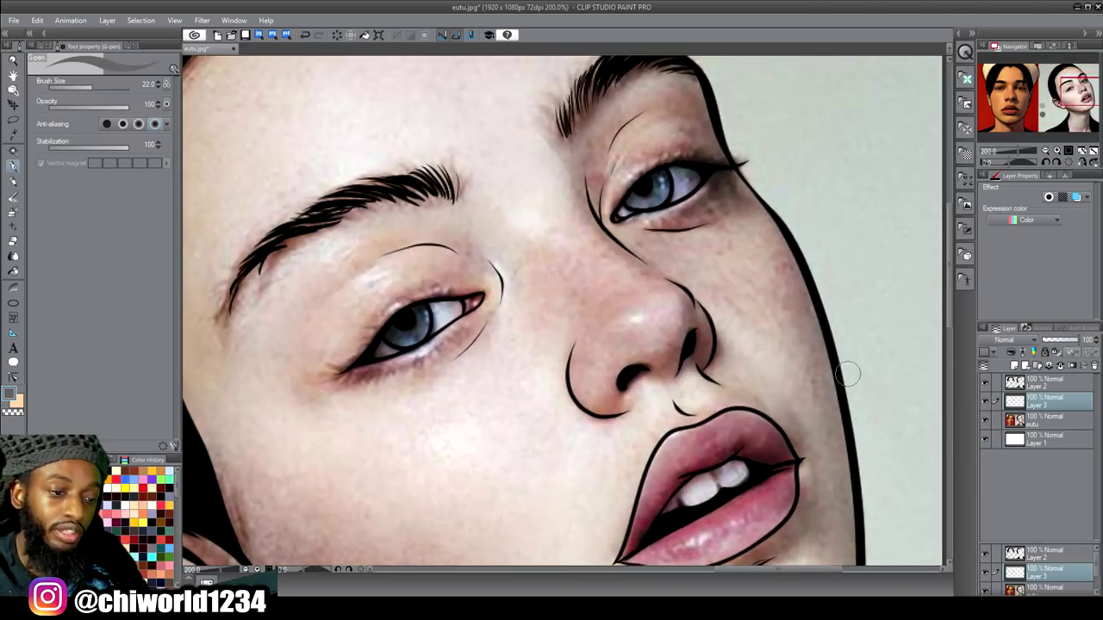
left_click(84, 88)
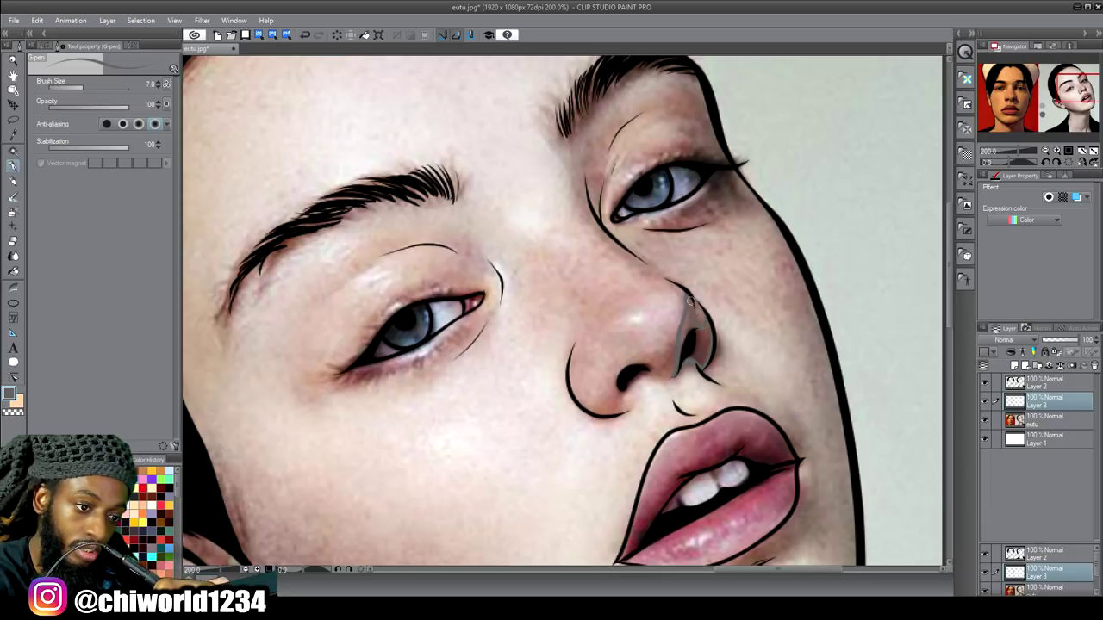
Step: Outline in grey the shadows around the outer corner of the woman's left eye and beneath her lower lip
scroll(659, 278, "up", 4)
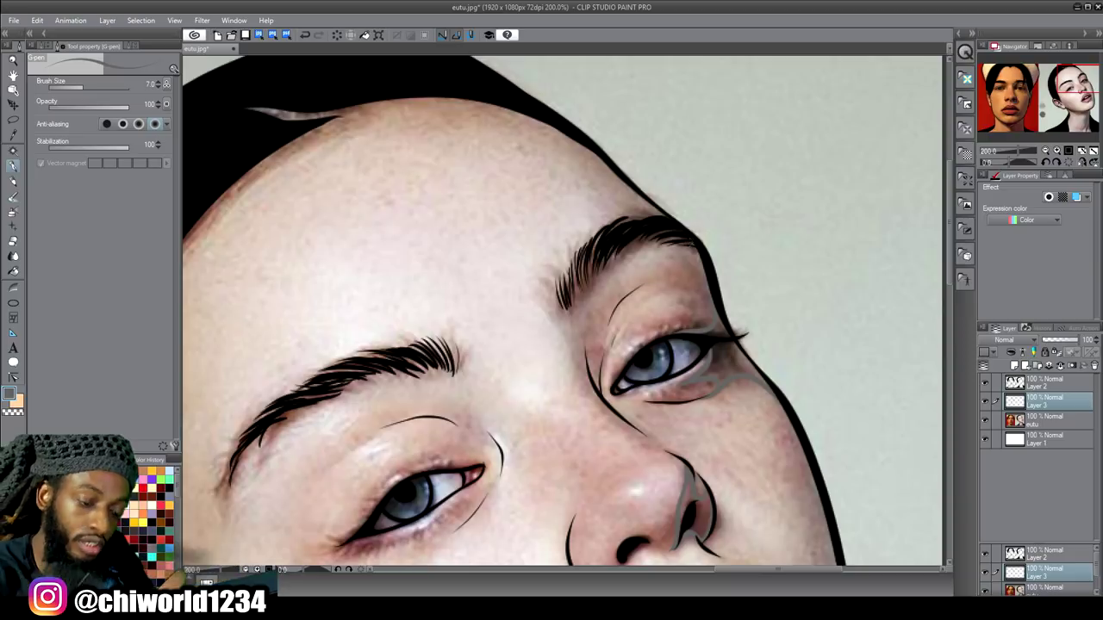
scroll(781, 309, "down", 5)
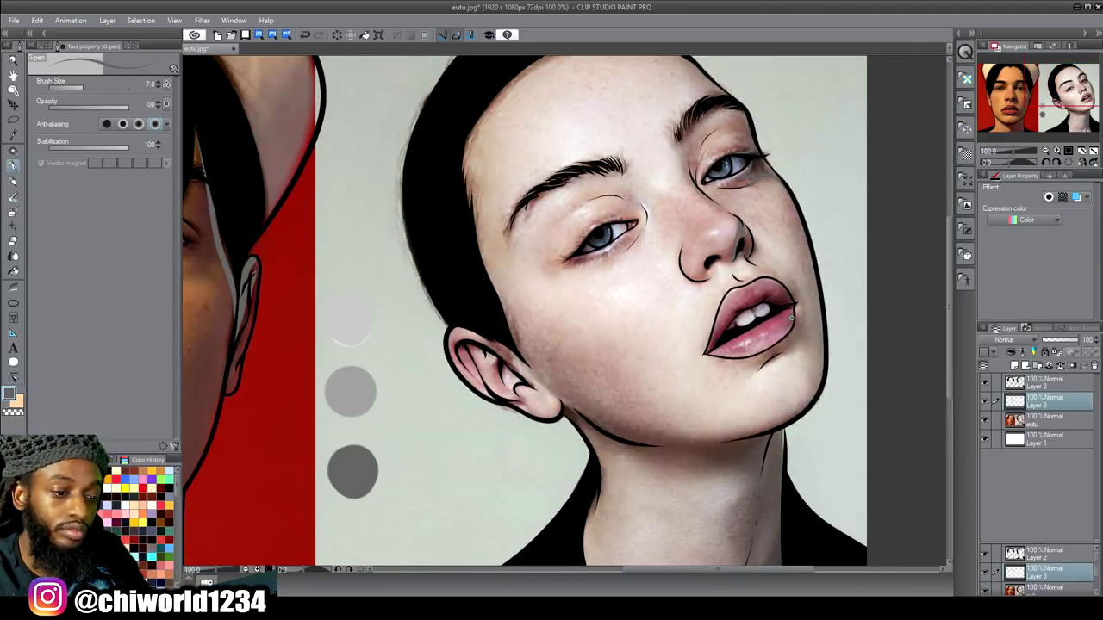
scroll(791, 317, "up", 5)
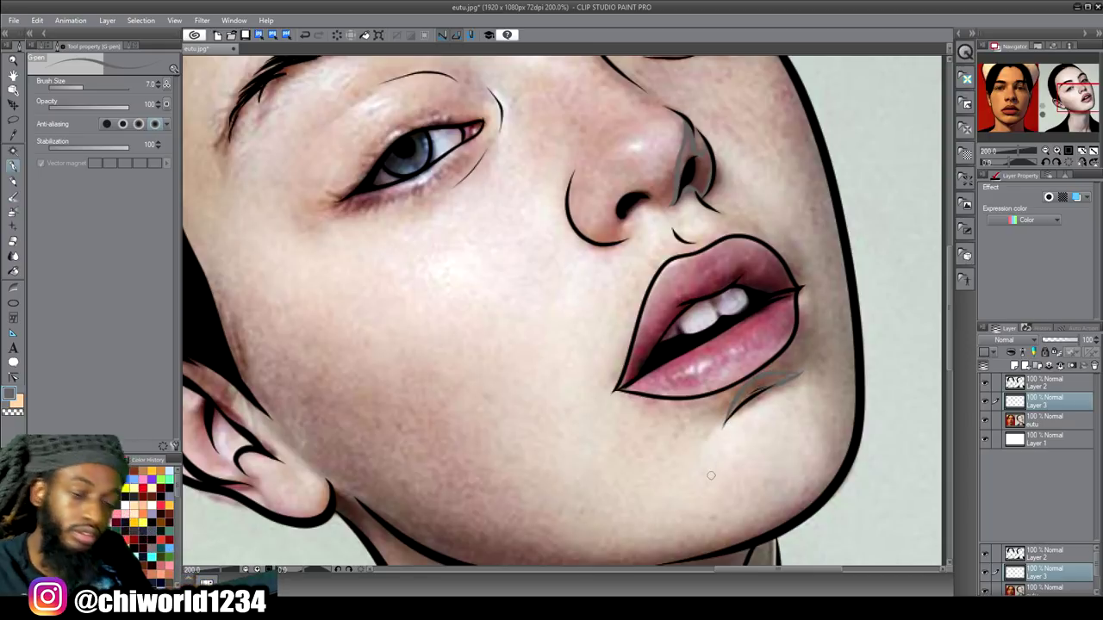
Step: Outline in grey the shadow under the woman's jaw and the shadows along the tendons on the left side of her neck
scroll(732, 436, "down", 2)
scroll(732, 436, "down", 3)
scroll(732, 423, "up", 1)
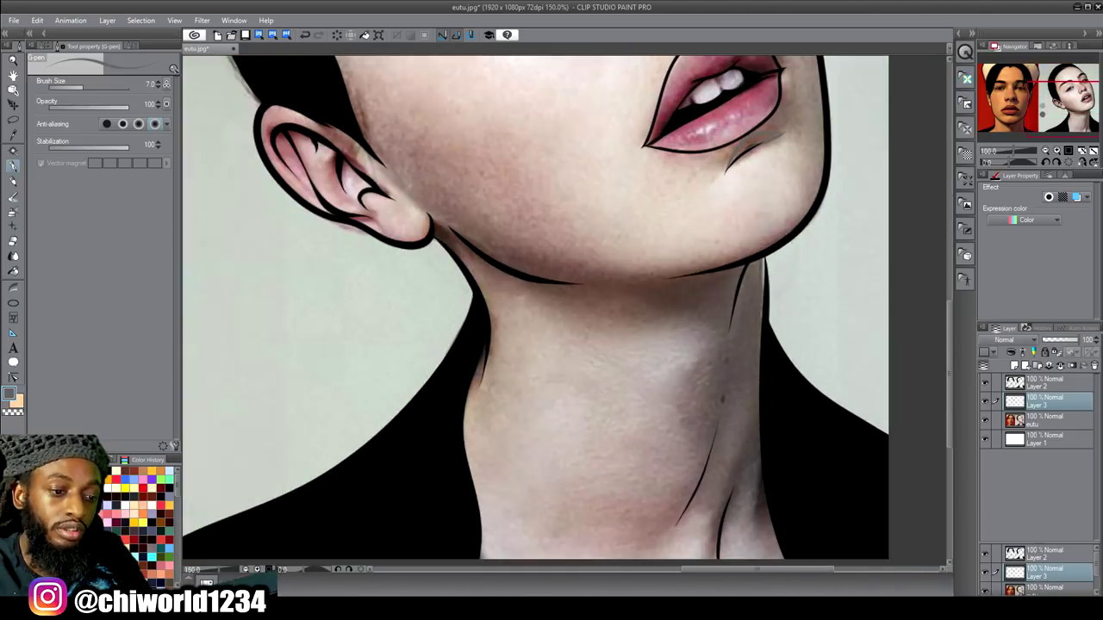
scroll(736, 424, "down", 1)
scroll(732, 422, "up", 1)
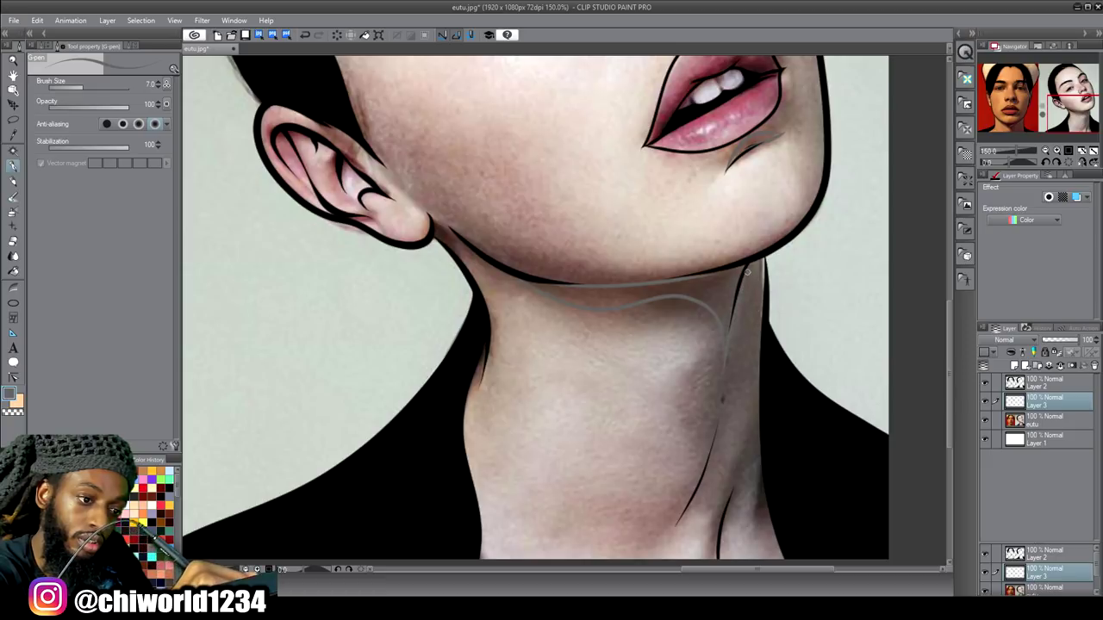
scroll(763, 297, "down", 1)
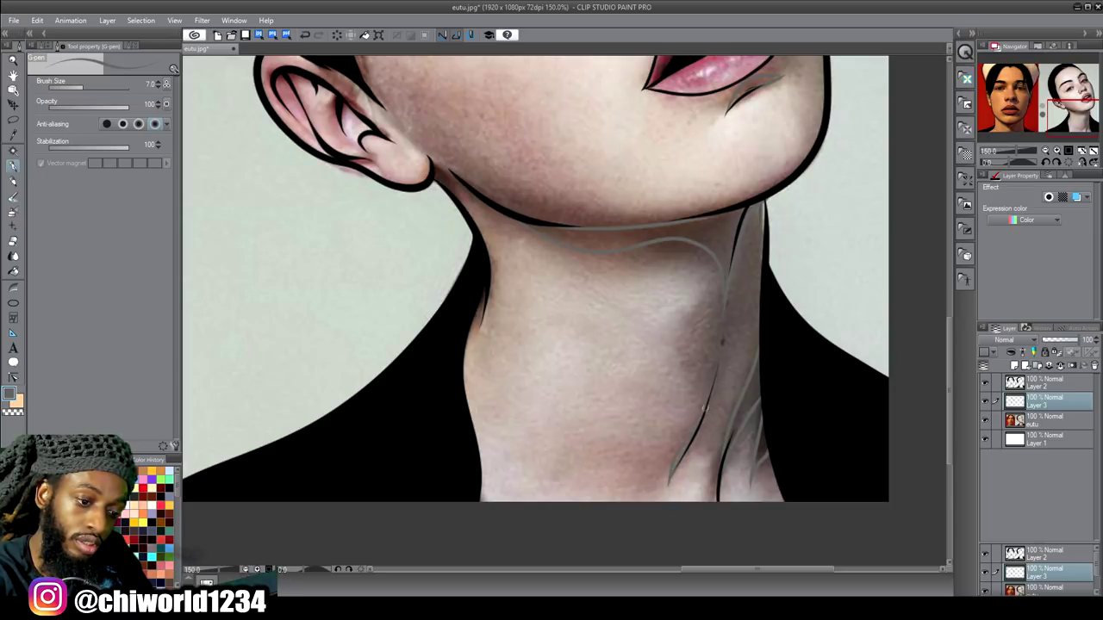
Step: Examine the grey shadow outlines on both portraits against the reference photo
scroll(794, 400, "down", 5)
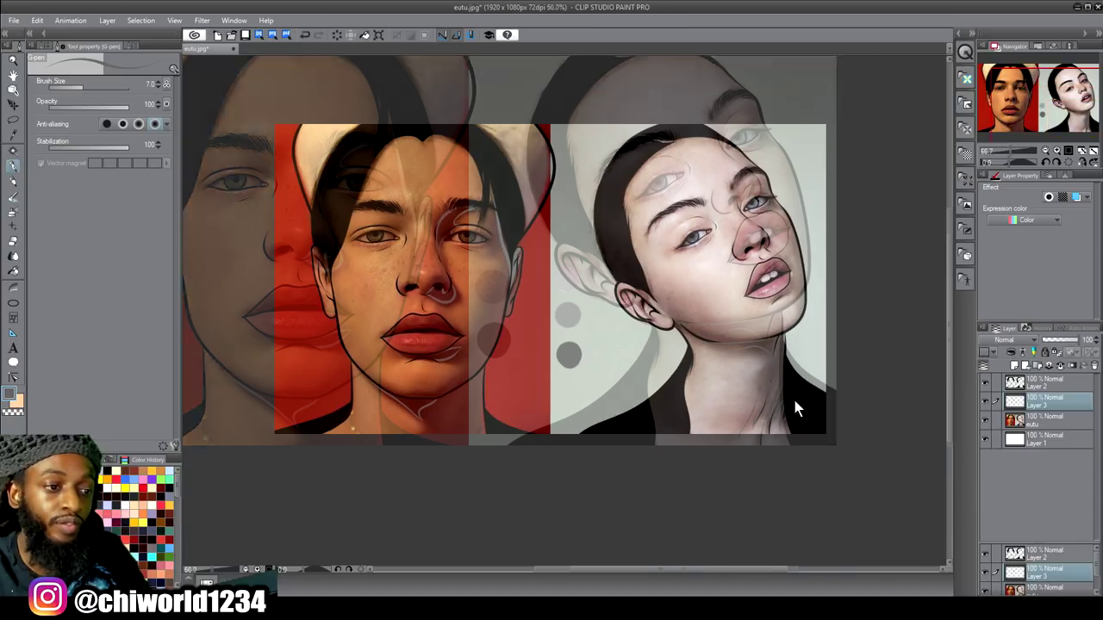
scroll(794, 400, "up", 1)
scroll(794, 400, "left", 2)
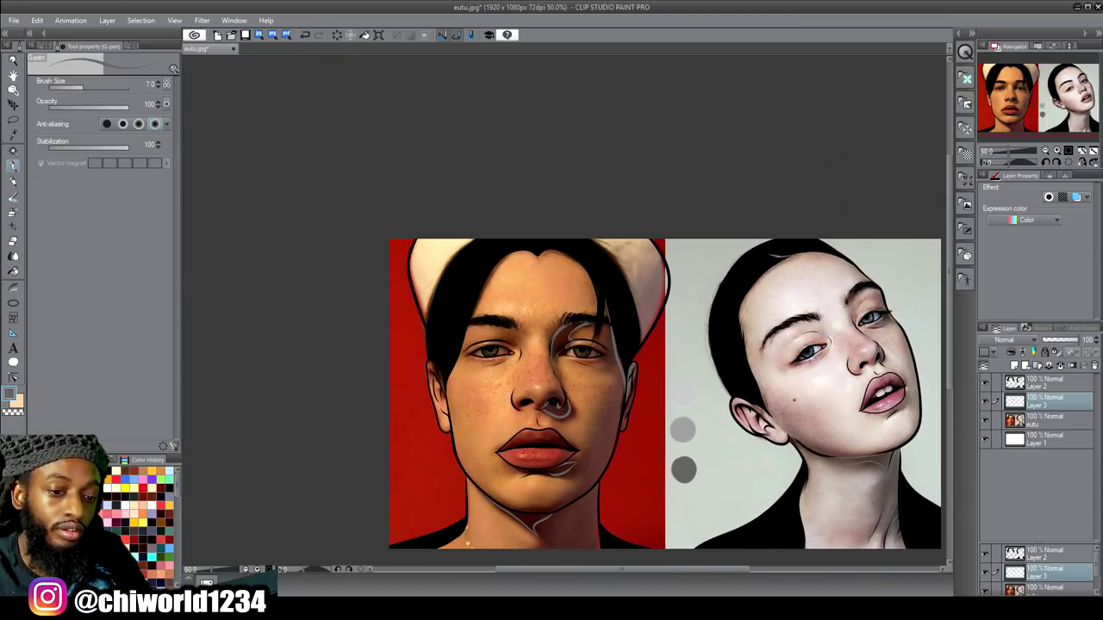
scroll(793, 400, "down", 1)
scroll(794, 400, "up", 4)
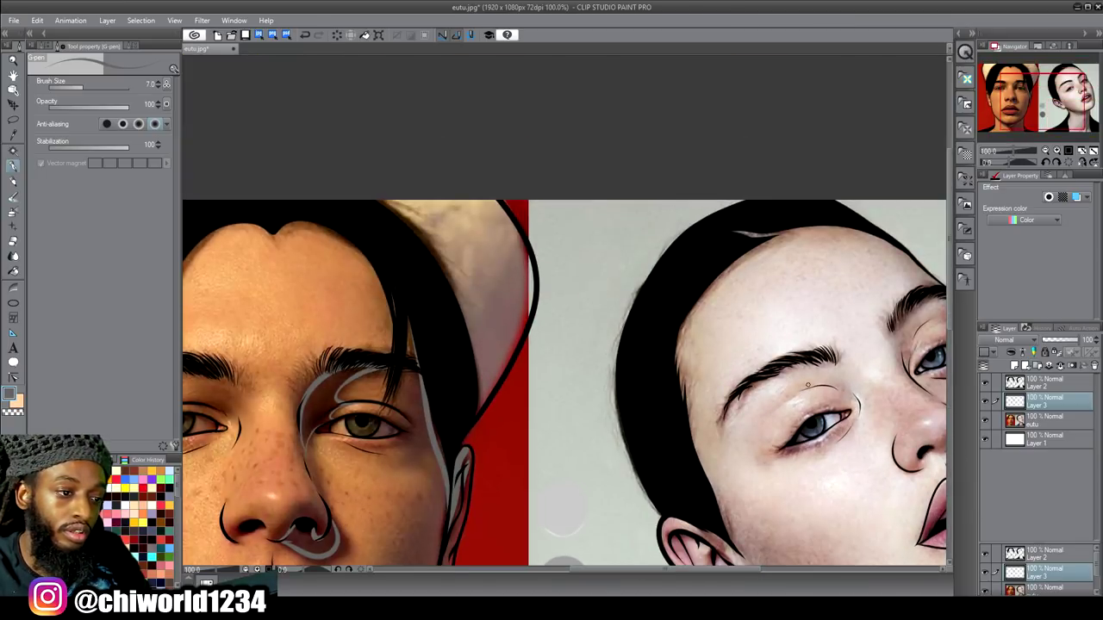
scroll(809, 385, "down", 2)
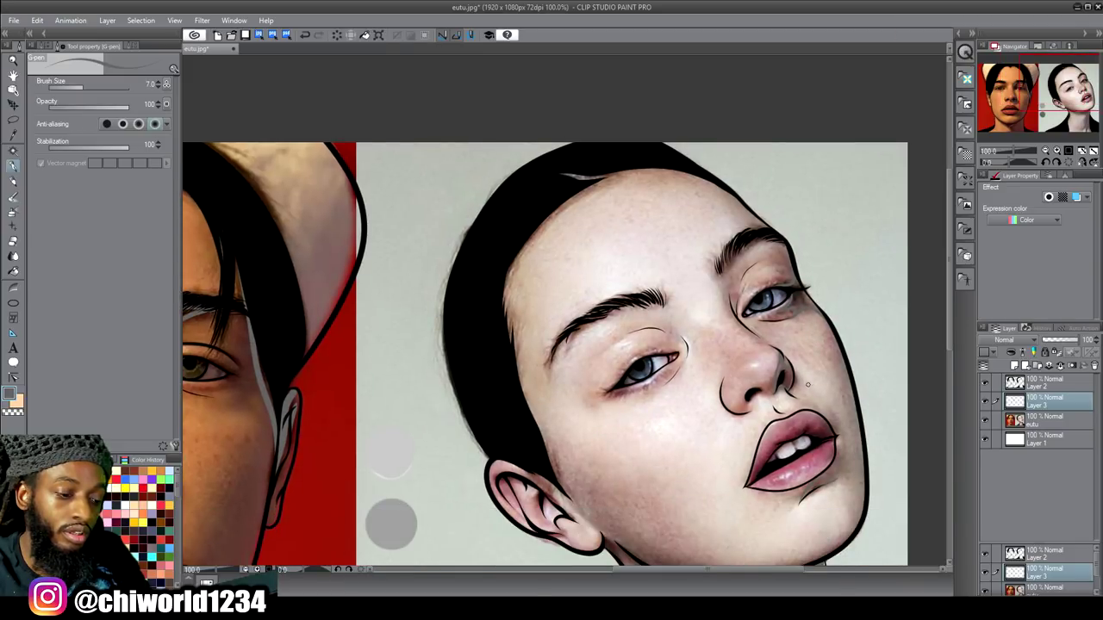
scroll(808, 385, "down", 4)
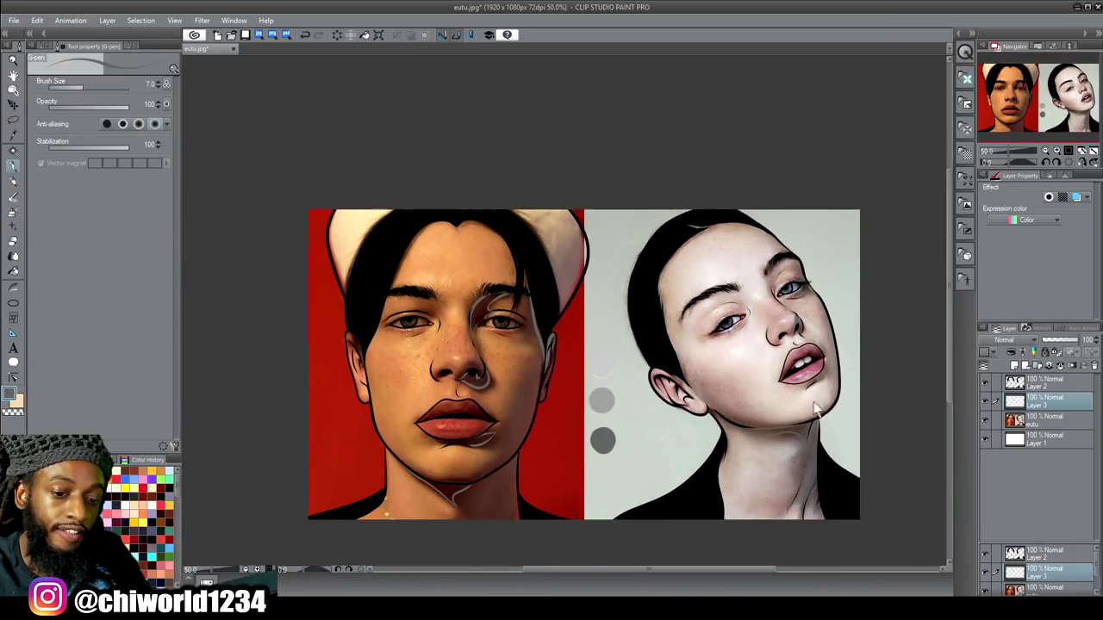
scroll(819, 408, "left", 6)
scroll(814, 399, "right", 5)
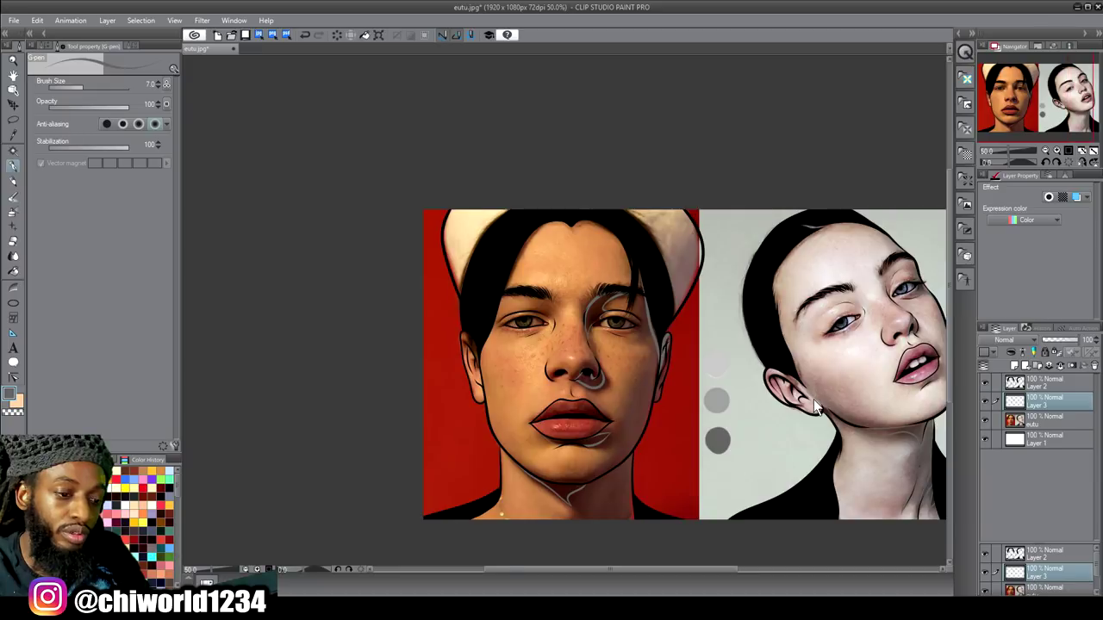
scroll(948, 430, "down", 8)
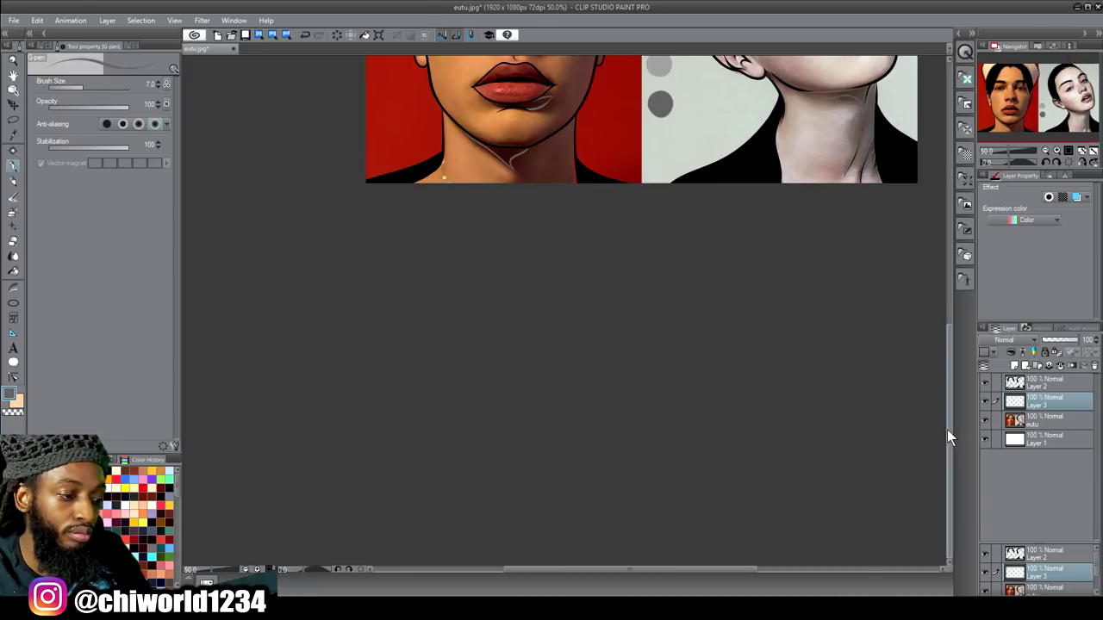
scroll(892, 400, "right", 3)
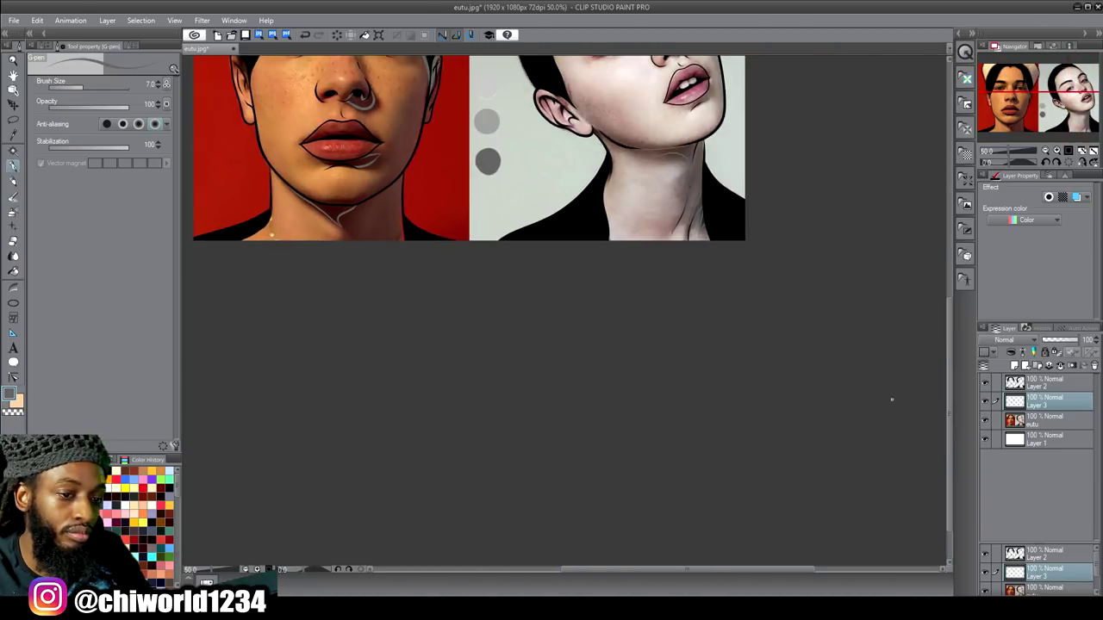
scroll(892, 400, "up", 4)
scroll(892, 400, "left", 1)
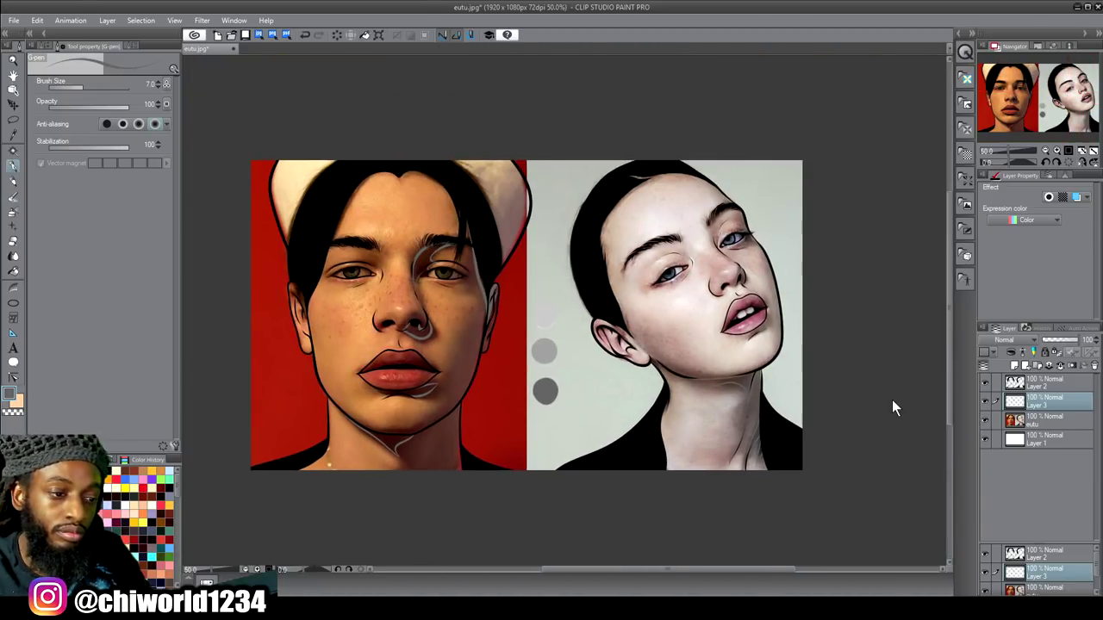
Step: Hide the eutu reference photo layer beneath the line art and shadow outlines
left_click(985, 420)
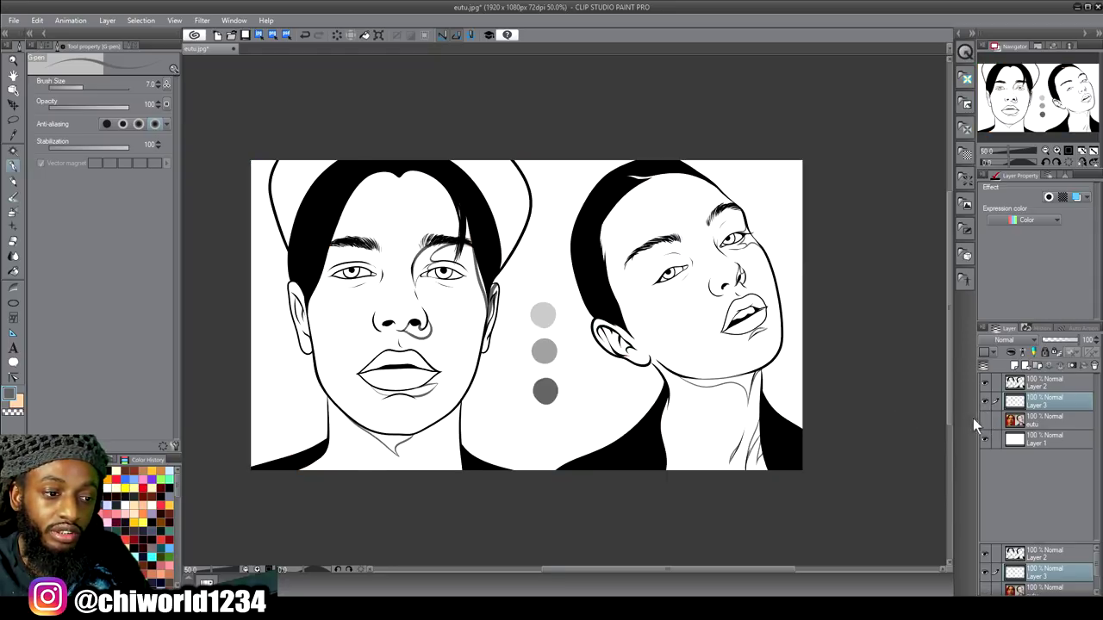
key("ctrl+minus")
scroll(944, 417, "up", 2)
scroll(931, 417, "left", 11)
scroll(925, 417, "up", 2)
scroll(920, 413, "left", 7)
scroll(919, 414, "up", 2)
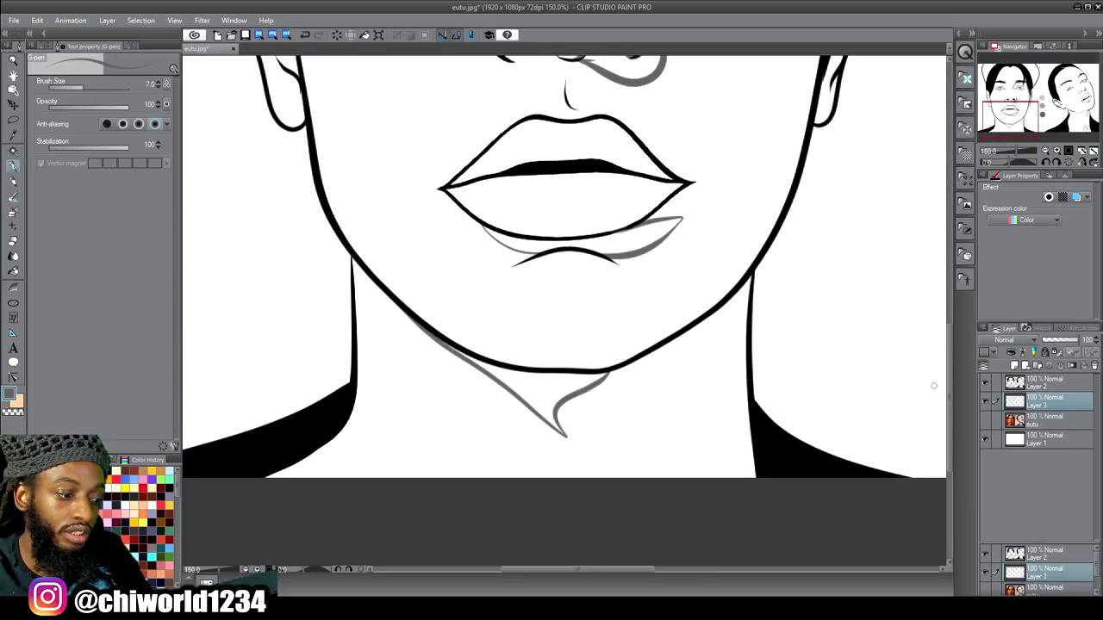
left_click(12, 273)
left_click(522, 435)
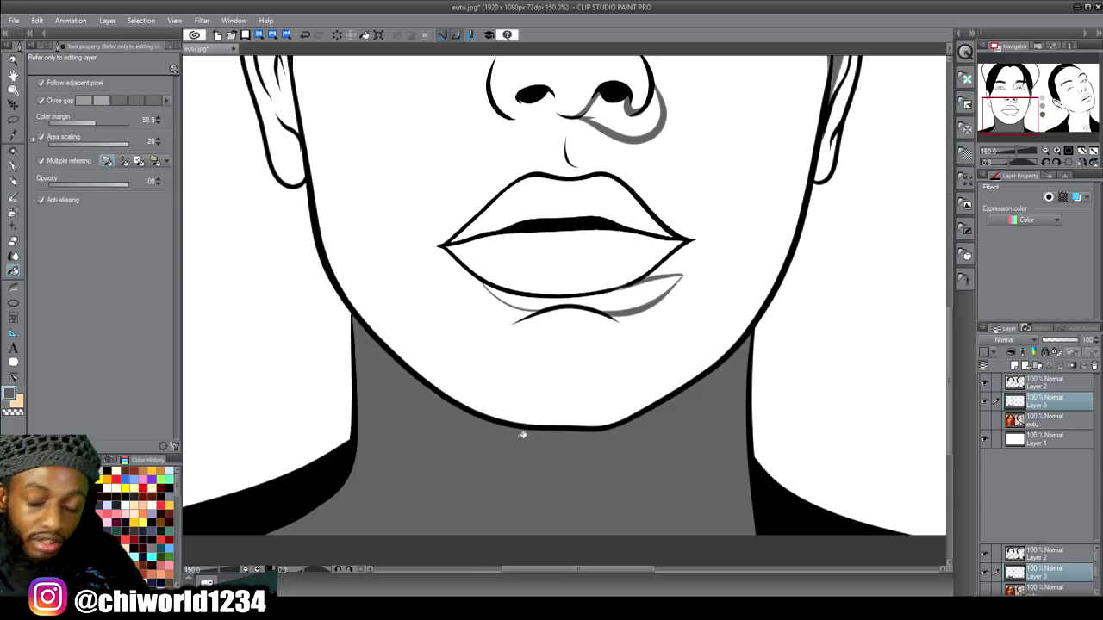
key("ctrl+z")
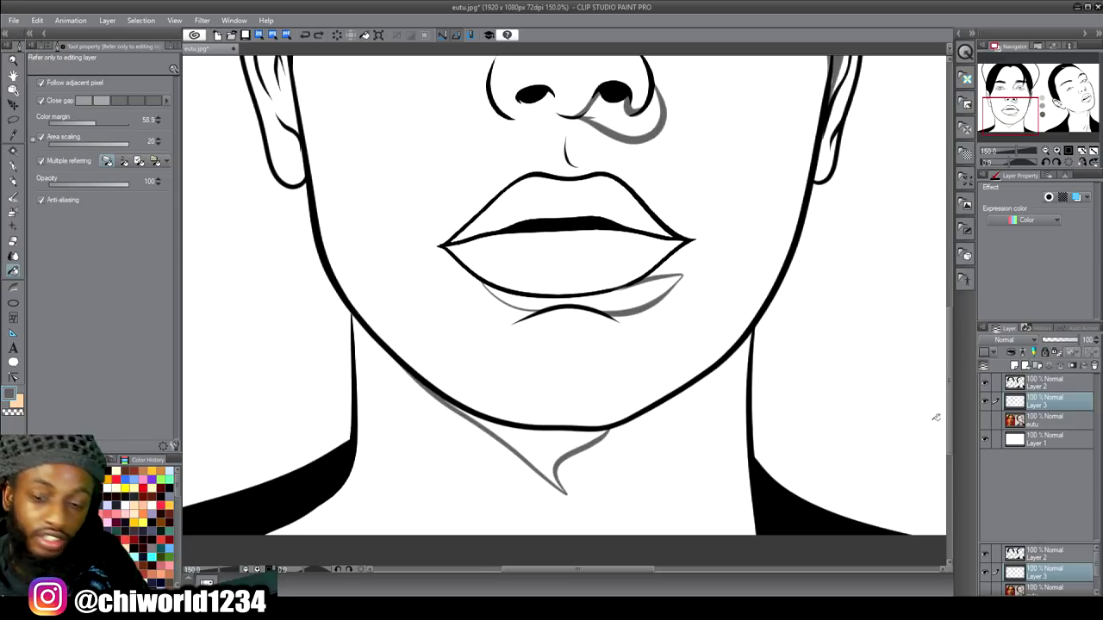
Step: Close the outline of the man's chin shadow with the G-pen, then paint it solid grey at brush size 35.5
left_click(12, 166)
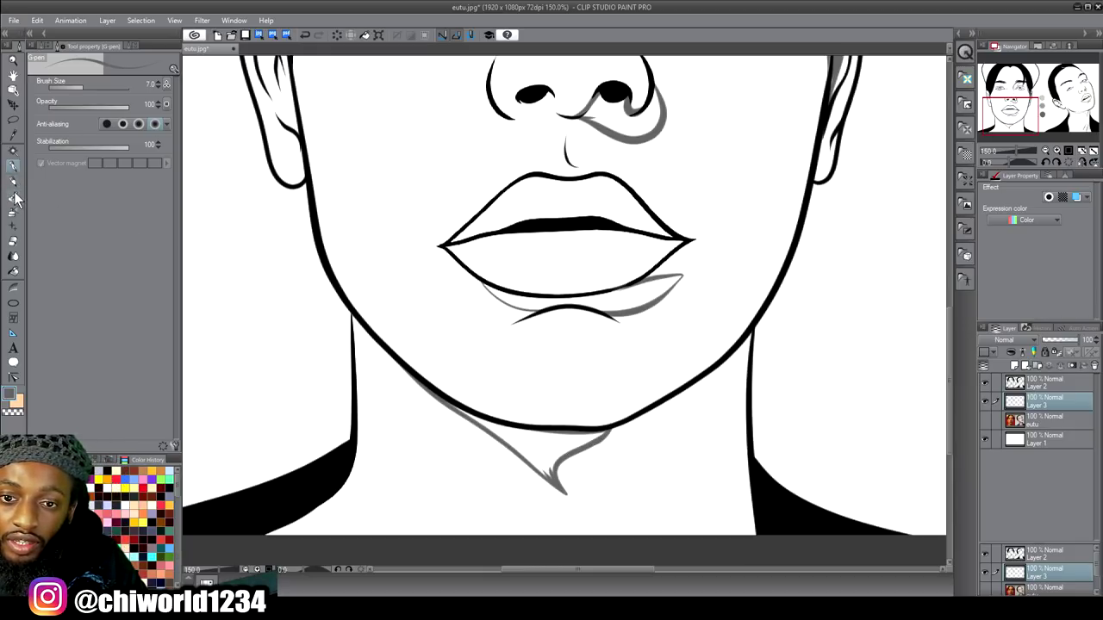
left_click(97, 87)
mouse_move(552, 478)
left_mouse_down()
mouse_move(558, 457)
mouse_move(605, 433)
mouse_move(539, 441)
mouse_move(483, 431)
mouse_move(421, 387)
left_mouse_up()
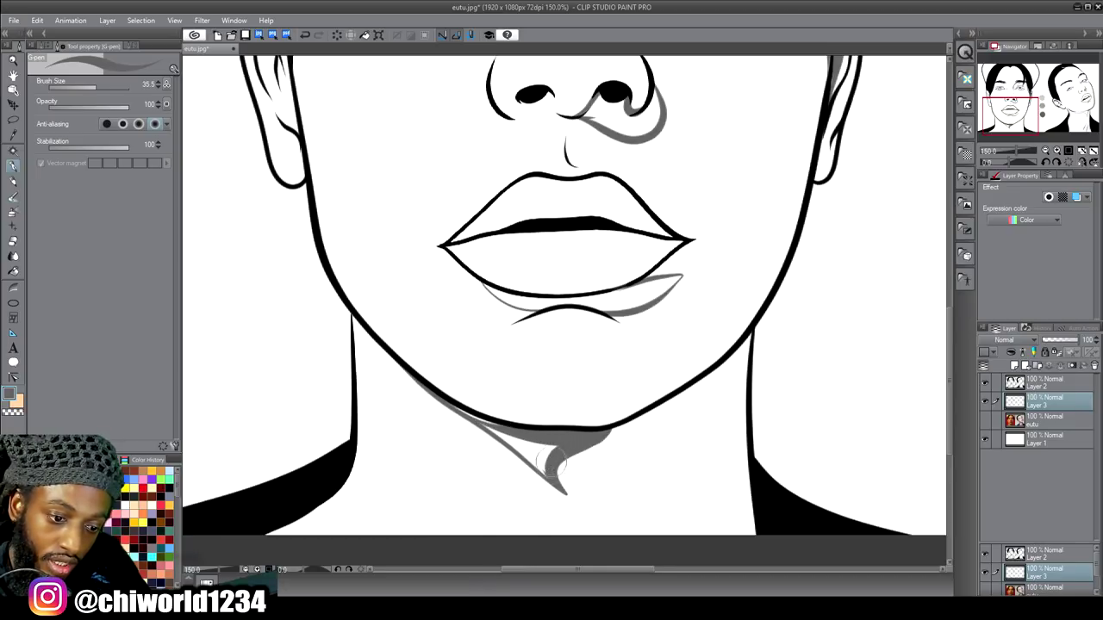
mouse_move(551, 477)
left_mouse_down()
mouse_move(529, 449)
mouse_move(550, 481)
mouse_move(462, 410)
left_mouse_up()
mouse_move(541, 466)
left_mouse_down()
mouse_move(555, 472)
mouse_move(539, 444)
mouse_move(551, 470)
mouse_move(482, 414)
mouse_move(496, 436)
mouse_move(385, 372)
left_mouse_up()
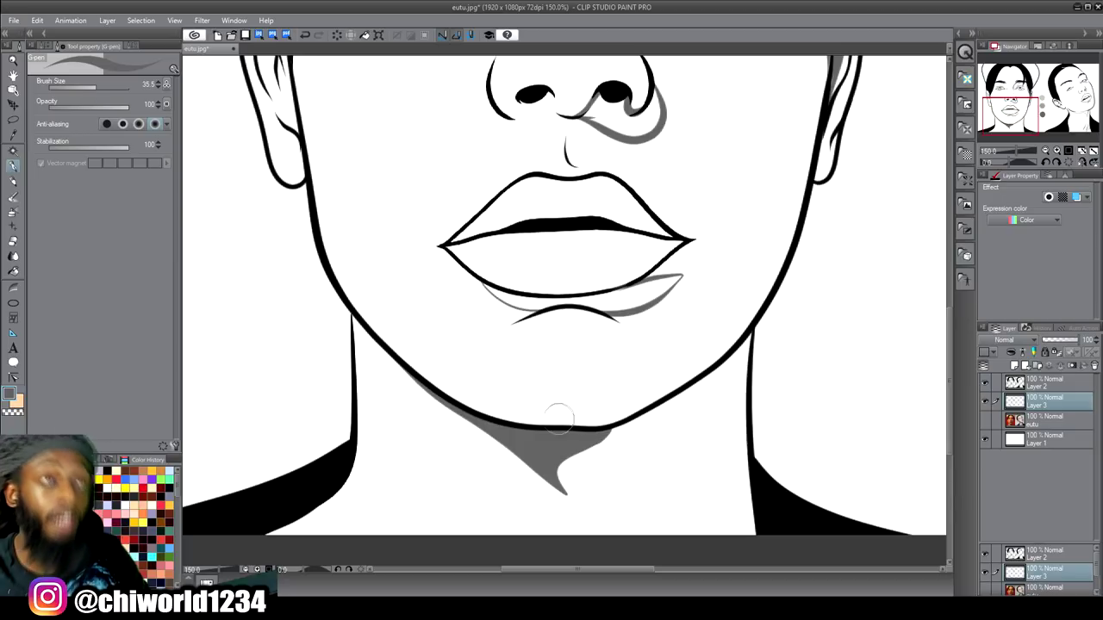
Step: Paint the outlined shadows beneath the man's lower lip and under his nose solid grey
scroll(586, 404, "down", 4)
scroll(629, 383, "up", 6)
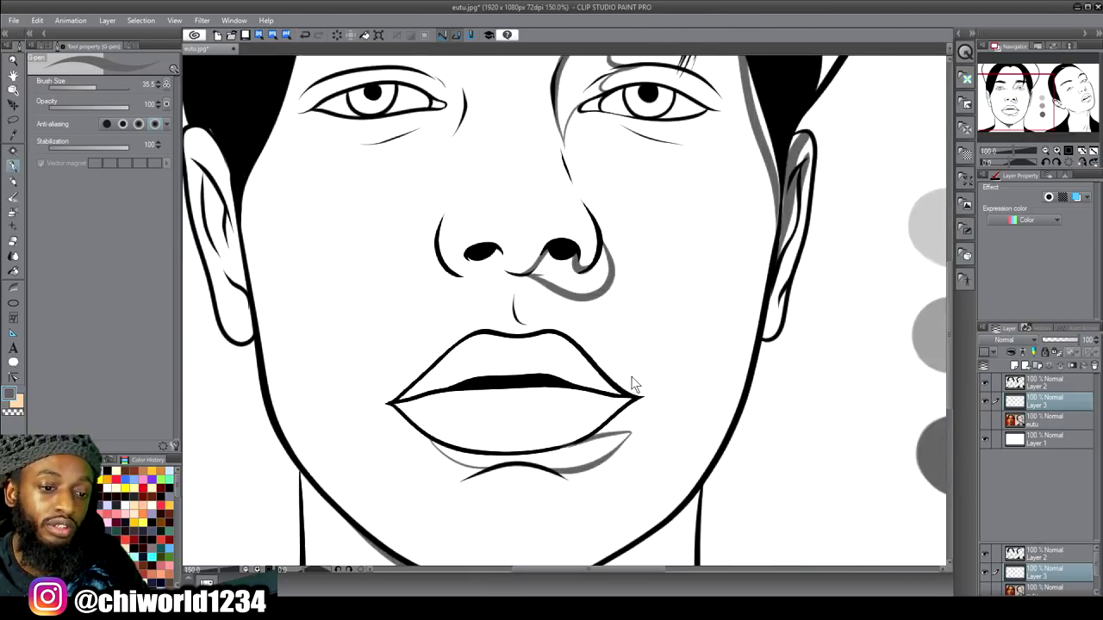
scroll(631, 379, "down", 1)
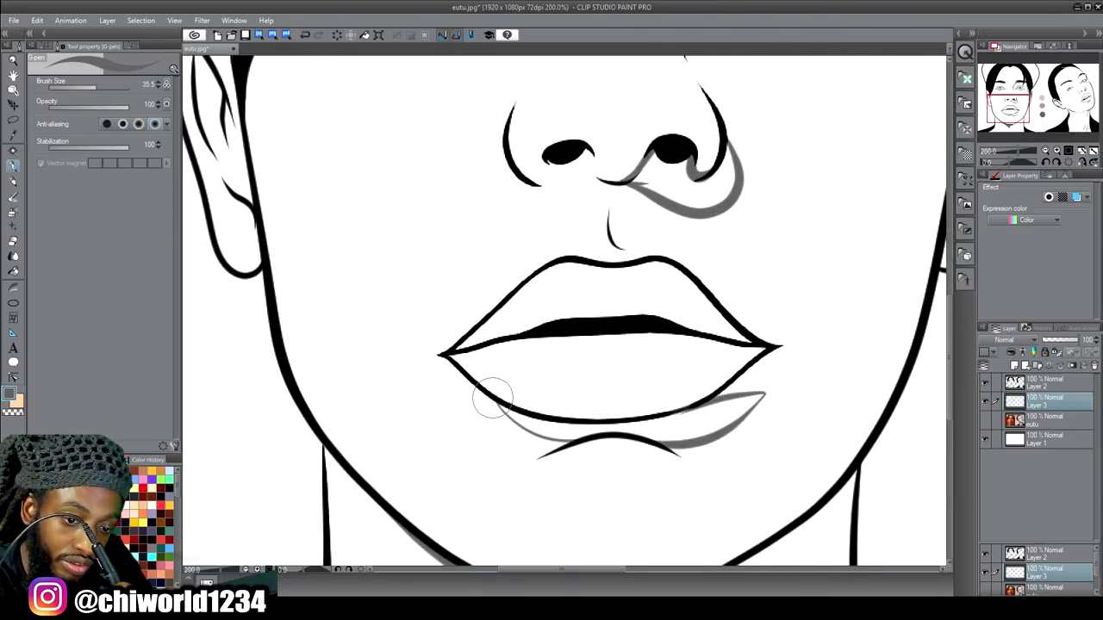
mouse_move(511, 414)
left_mouse_down()
mouse_move(694, 431)
mouse_move(770, 389)
mouse_move(683, 420)
mouse_move(612, 426)
mouse_move(668, 440)
mouse_move(771, 385)
left_mouse_up()
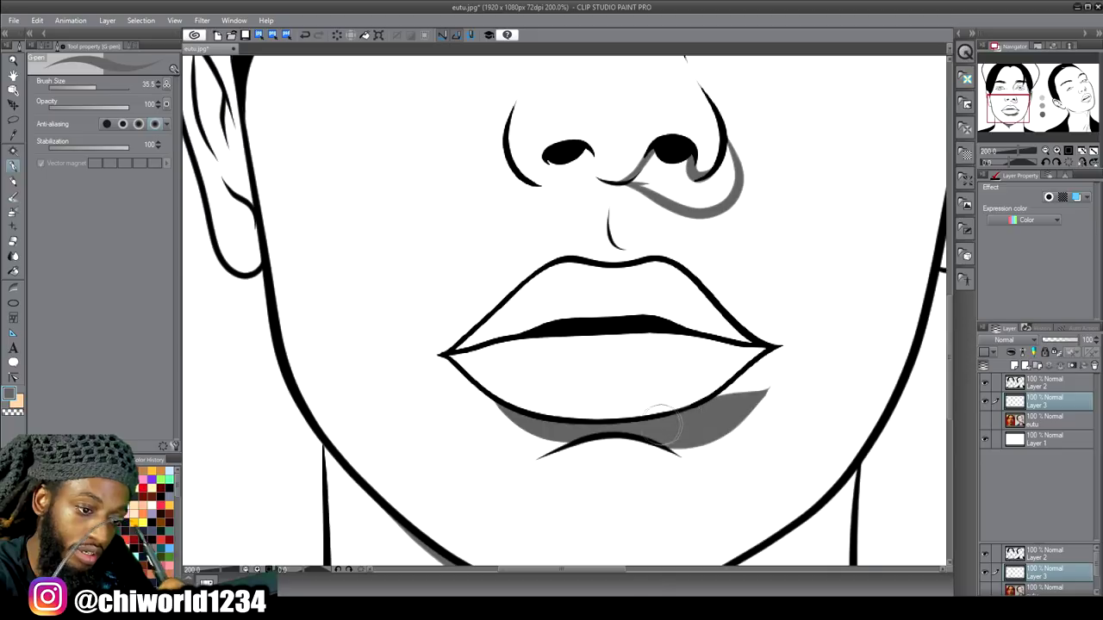
scroll(637, 424, "up", 4)
mouse_move(634, 352)
left_mouse_down()
mouse_move(664, 324)
mouse_move(627, 351)
mouse_move(675, 329)
mouse_move(690, 363)
mouse_move(721, 348)
mouse_move(727, 316)
mouse_move(721, 354)
mouse_move(726, 312)
mouse_move(732, 330)
mouse_move(707, 371)
mouse_move(686, 374)
mouse_move(645, 353)
mouse_move(671, 339)
mouse_move(665, 353)
mouse_move(682, 360)
mouse_move(728, 343)
mouse_move(698, 366)
left_mouse_up()
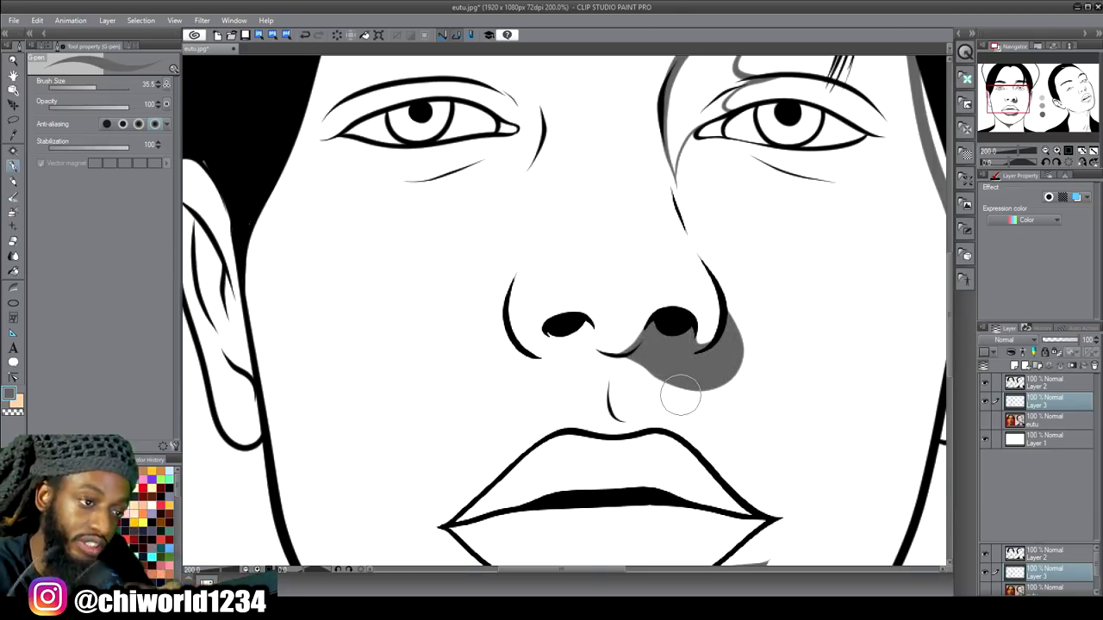
Step: Finish the grey beneath the man's nose, then paint the outlined shadow between his nose bridge, left eye and eyebrow solid grey
scroll(680, 399, "up", 2)
scroll(825, 413, "down", 4)
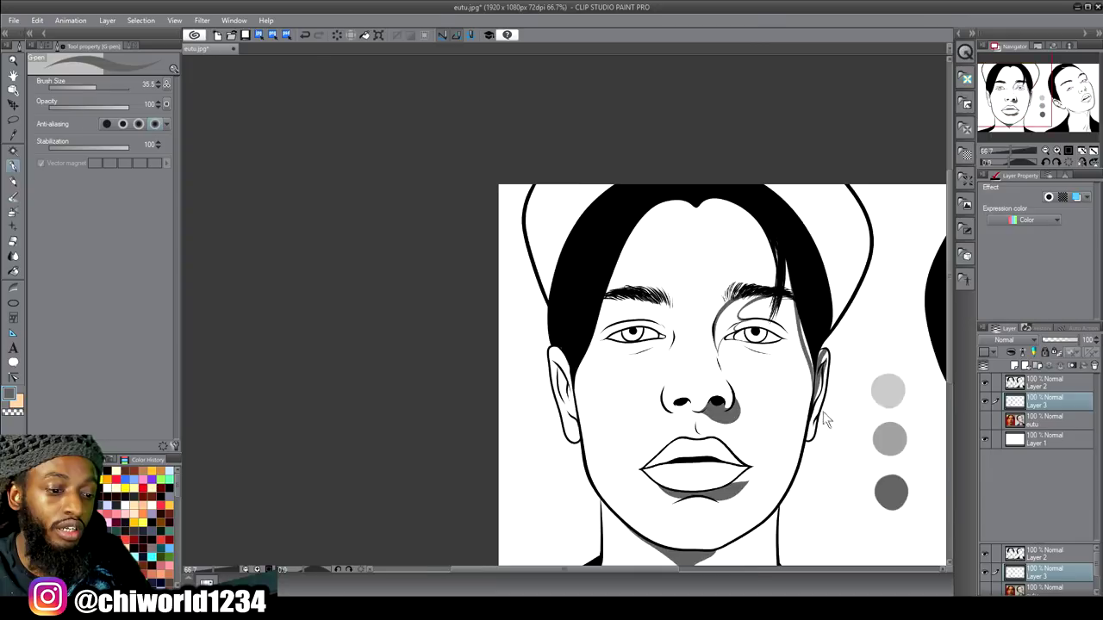
scroll(823, 415, "up", 5)
scroll(818, 414, "down", 3)
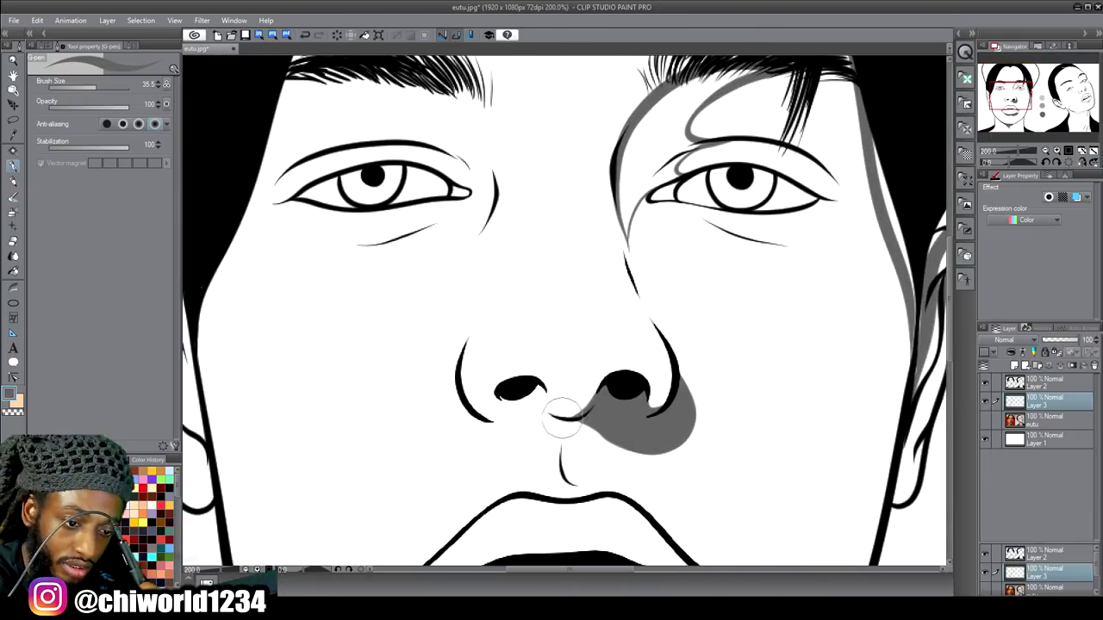
mouse_move(560, 420)
left_mouse_down()
mouse_move(571, 405)
mouse_move(607, 441)
mouse_move(659, 431)
left_mouse_up()
scroll(621, 392, "up", 2)
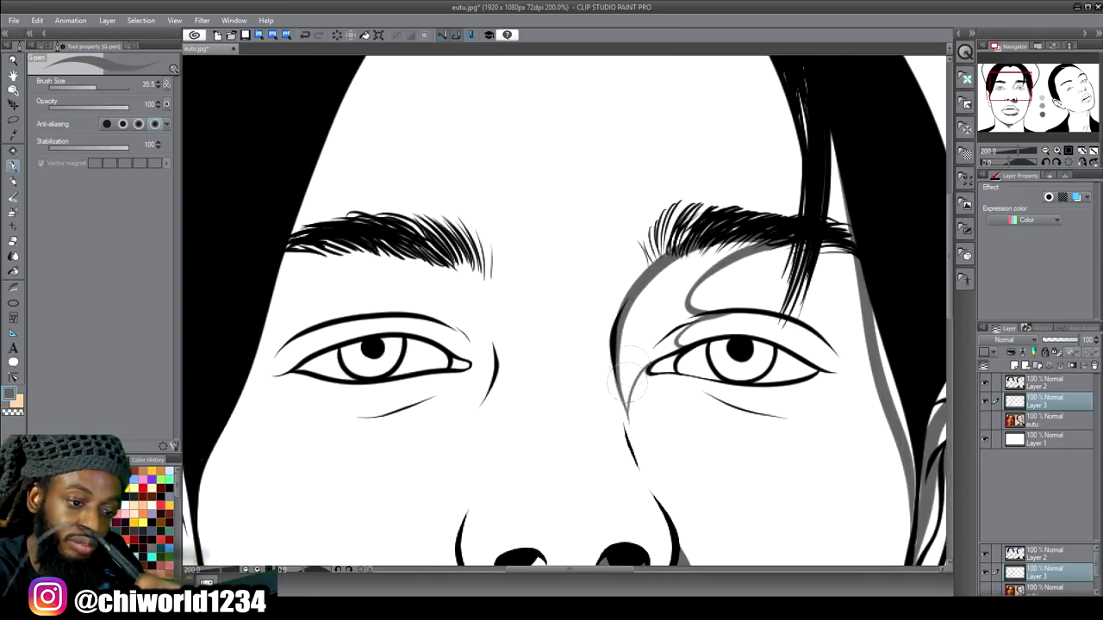
mouse_move(629, 429)
left_mouse_down()
mouse_move(631, 372)
mouse_move(666, 340)
mouse_move(683, 352)
mouse_move(660, 355)
left_mouse_up()
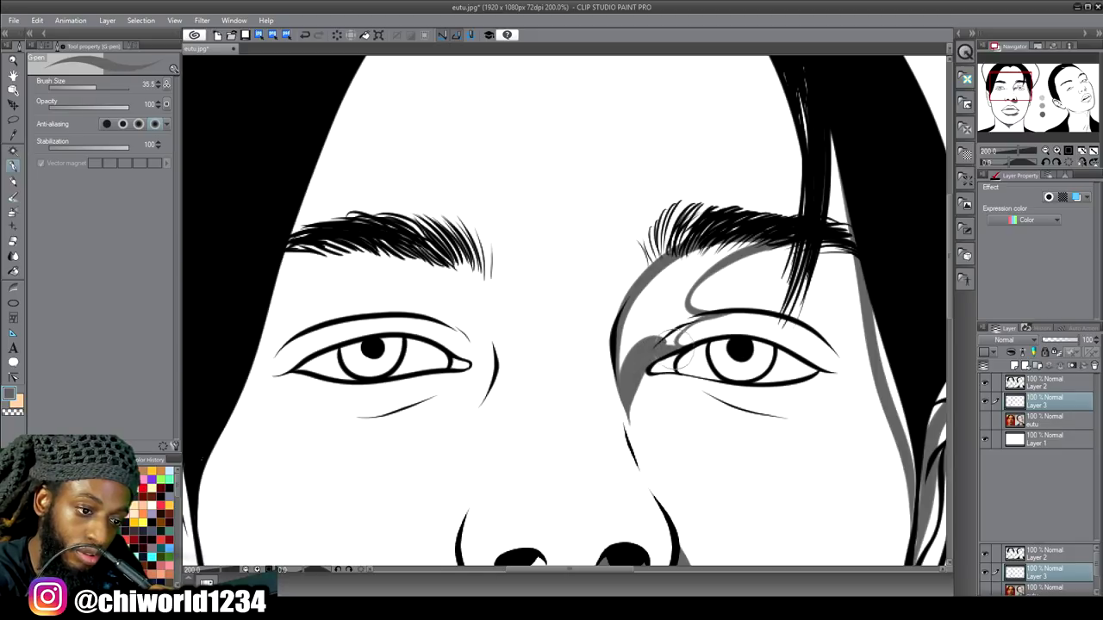
mouse_move(675, 351)
left_mouse_down()
mouse_move(671, 332)
mouse_move(705, 308)
mouse_move(675, 331)
mouse_move(681, 288)
mouse_move(749, 237)
mouse_move(685, 280)
mouse_move(637, 345)
mouse_move(627, 384)
mouse_move(642, 312)
mouse_move(655, 336)
mouse_move(693, 277)
mouse_move(685, 294)
left_mouse_up()
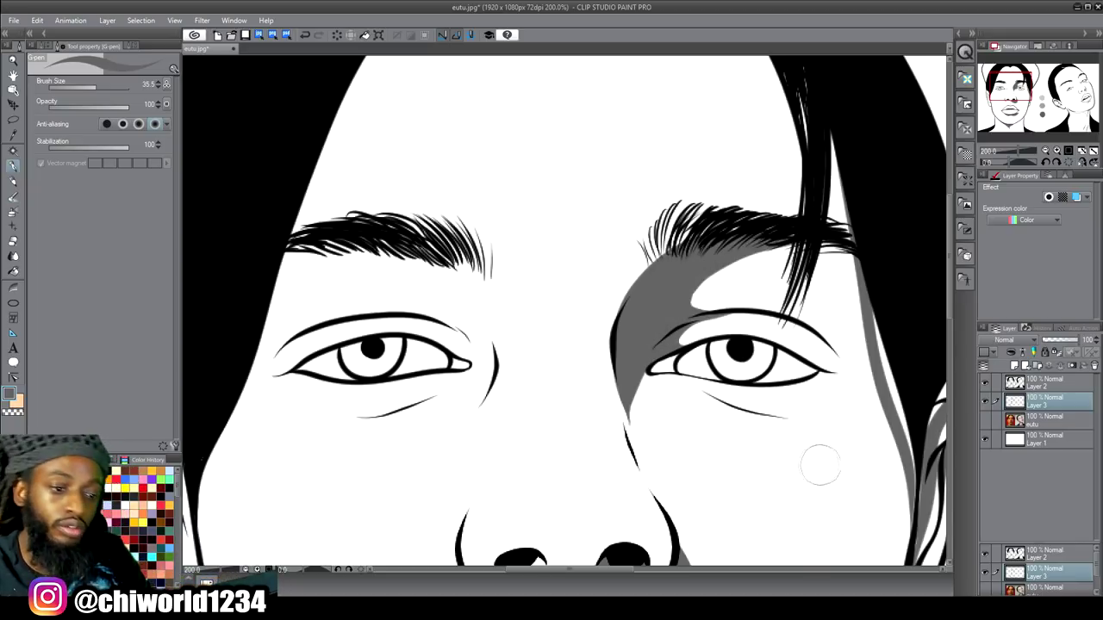
Step: Paint the outlined shadows along the man's left temple and inside his left ear solid grey
scroll(853, 452, "down", 1)
scroll(852, 449, "down", 3)
scroll(852, 449, "down", 2)
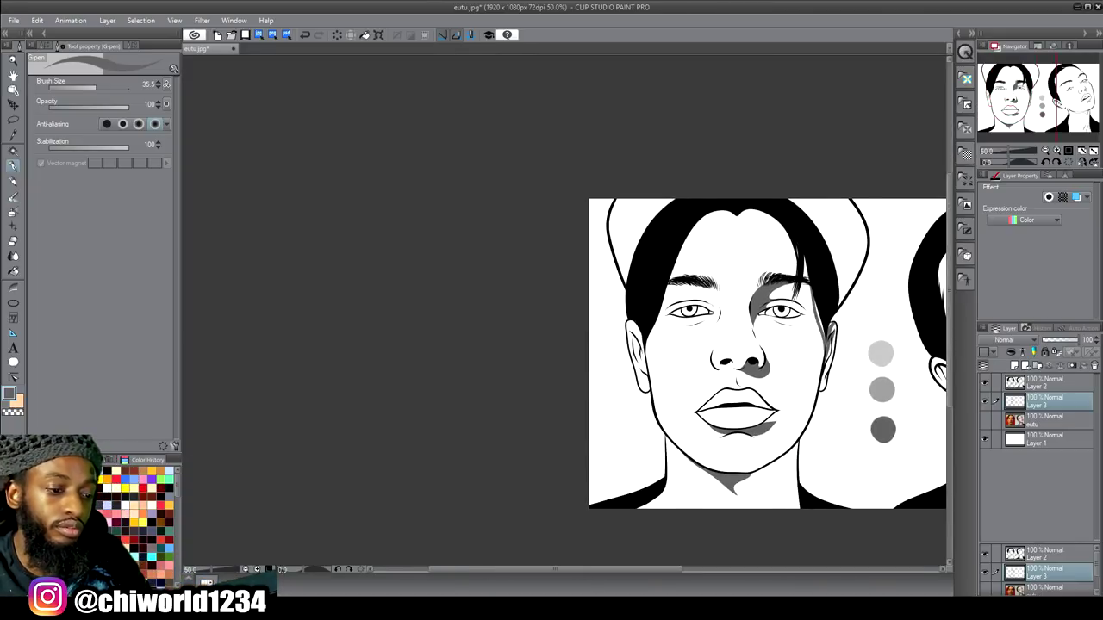
scroll(852, 448, "up", 2)
scroll(852, 447, "up", 1)
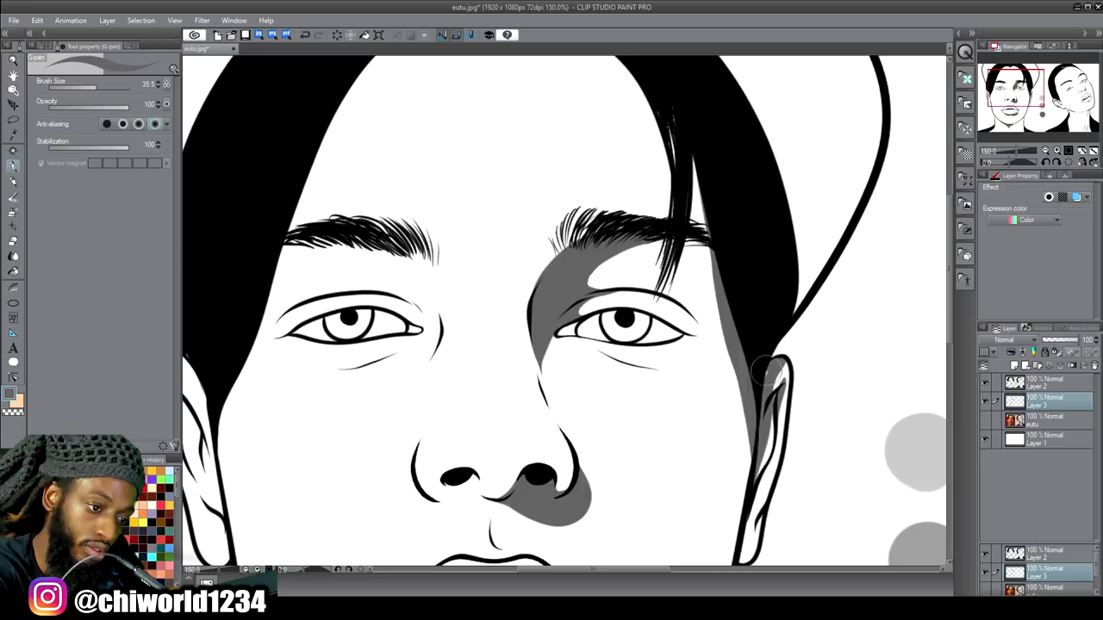
scroll(869, 479, "down", 3)
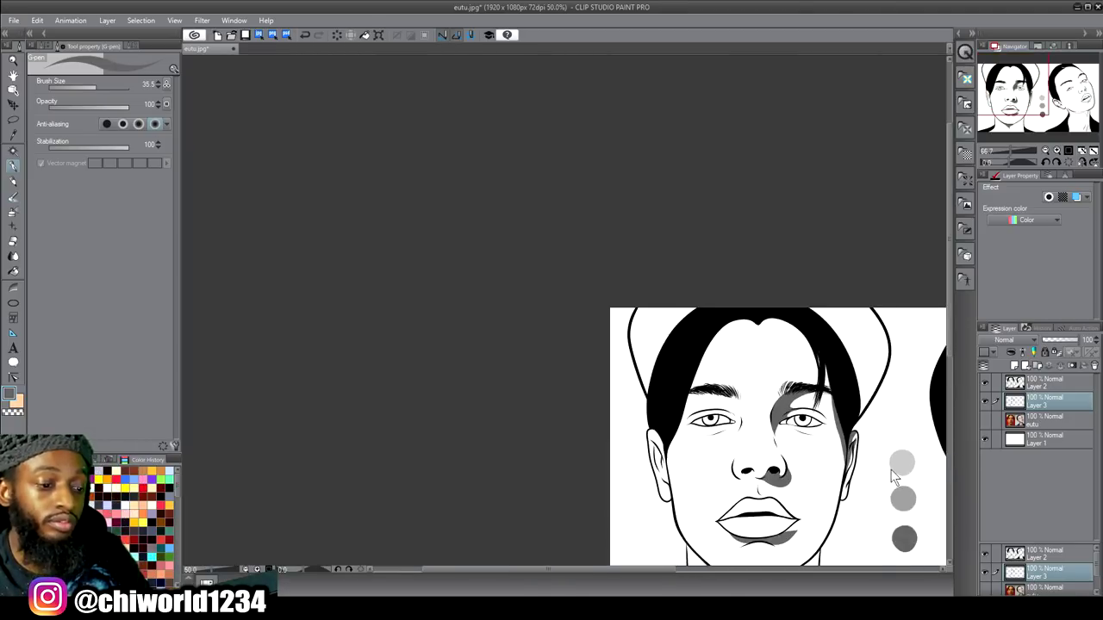
scroll(880, 471, "up", 4)
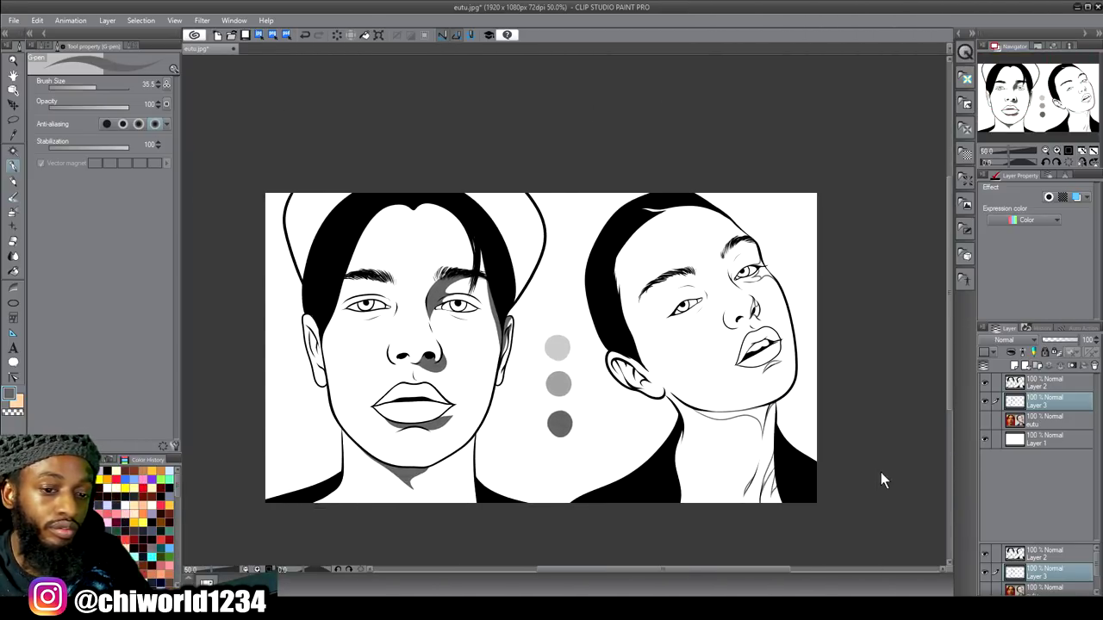
Step: Paint the outlined fold shadows low on the woman's neck, beside her collar, solid grey
mouse_move(642, 509)
left_mouse_down()
mouse_move(691, 422)
mouse_move(699, 364)
left_mouse_up()
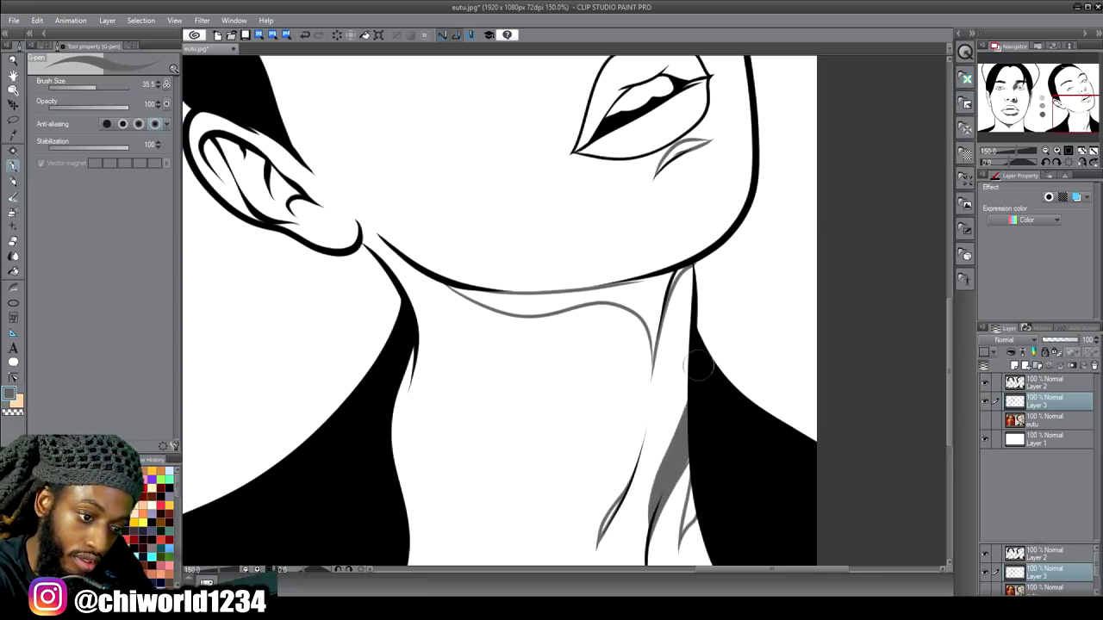
mouse_move(668, 478)
left_mouse_down()
mouse_move(694, 435)
mouse_move(678, 474)
mouse_move(698, 440)
mouse_move(681, 469)
left_mouse_up()
mouse_move(679, 536)
left_mouse_down()
mouse_move(700, 472)
mouse_move(683, 530)
mouse_move(702, 484)
mouse_move(689, 520)
mouse_move(677, 469)
left_mouse_up()
left_click_drag(603, 526, 625, 491)
left_click_drag(602, 535, 626, 489)
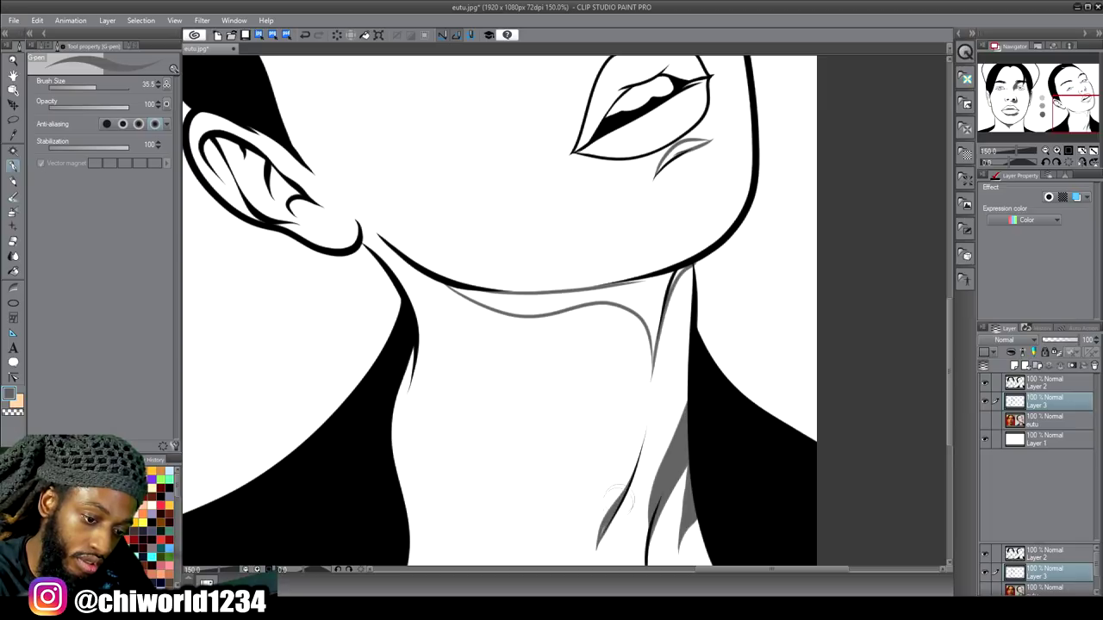
left_click_drag(600, 536, 616, 510)
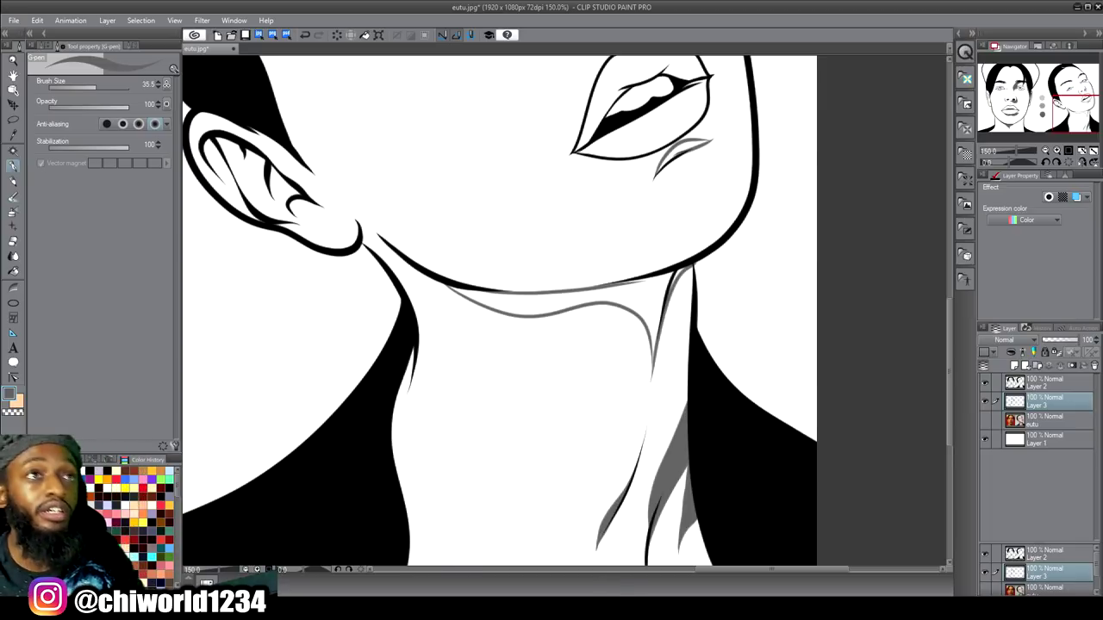
Step: Paint the outlined shadow under the woman's jaw solid grey, including its point running down the neck
key("ctrl+minus")
key("ctrl+plus")
key("ctrl+plus")
key("ctrl+plus")
key("ctrl+plus")
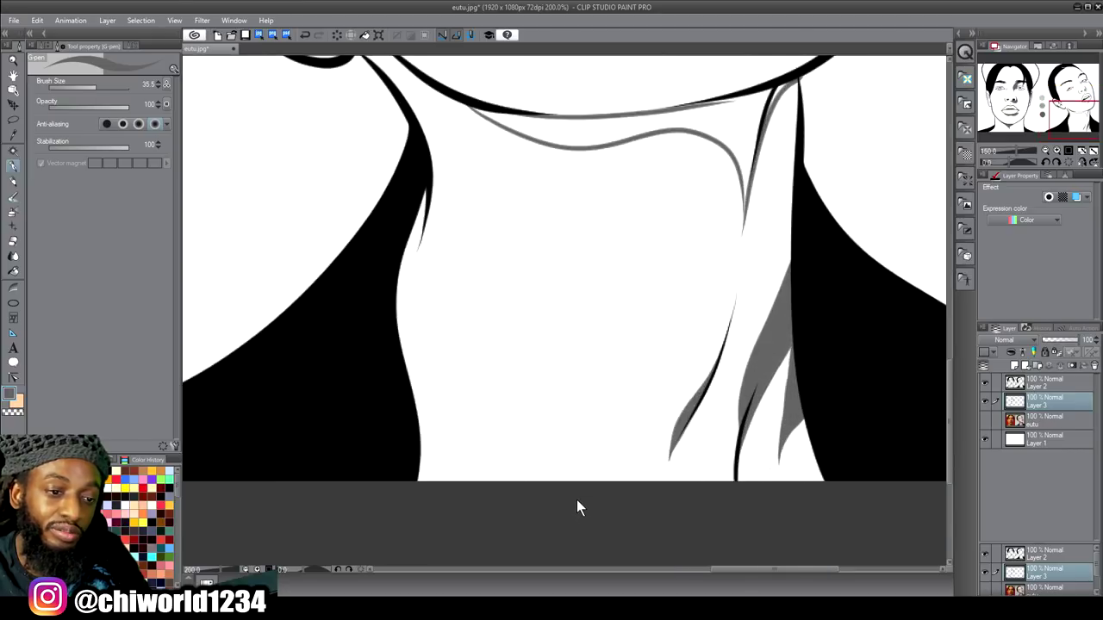
key("ctrl+minus")
key("ctrl+minus")
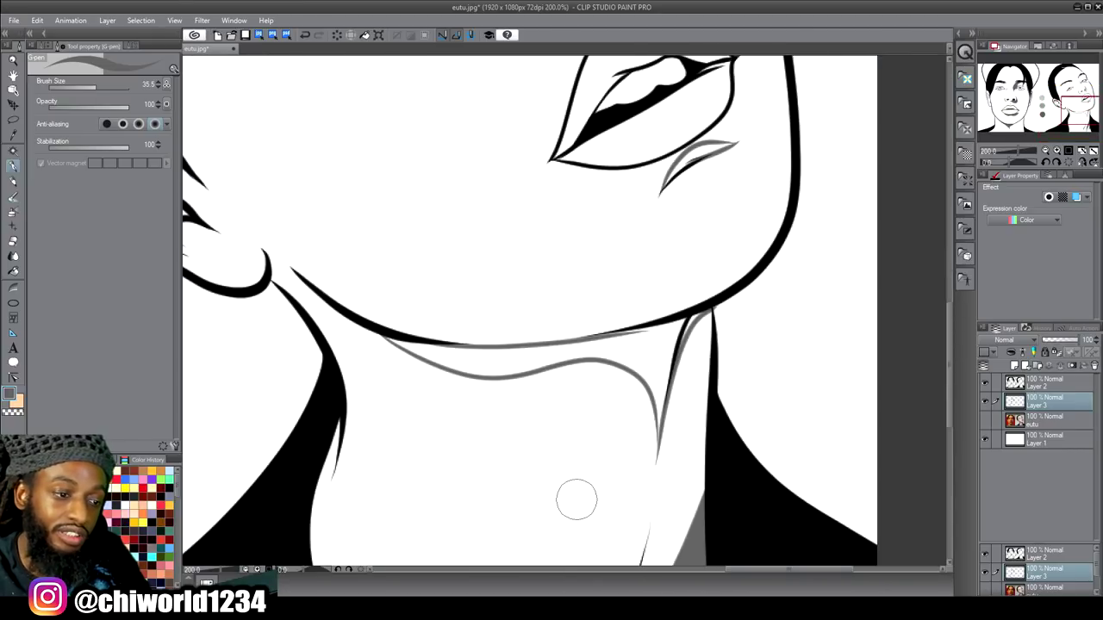
scroll(577, 500, "up", 2)
mouse_move(389, 395)
left_mouse_down()
mouse_move(448, 405)
mouse_move(618, 396)
mouse_move(674, 383)
mouse_move(731, 348)
left_mouse_up()
mouse_move(657, 488)
left_mouse_down()
mouse_move(651, 439)
mouse_move(634, 415)
mouse_move(558, 412)
left_mouse_up()
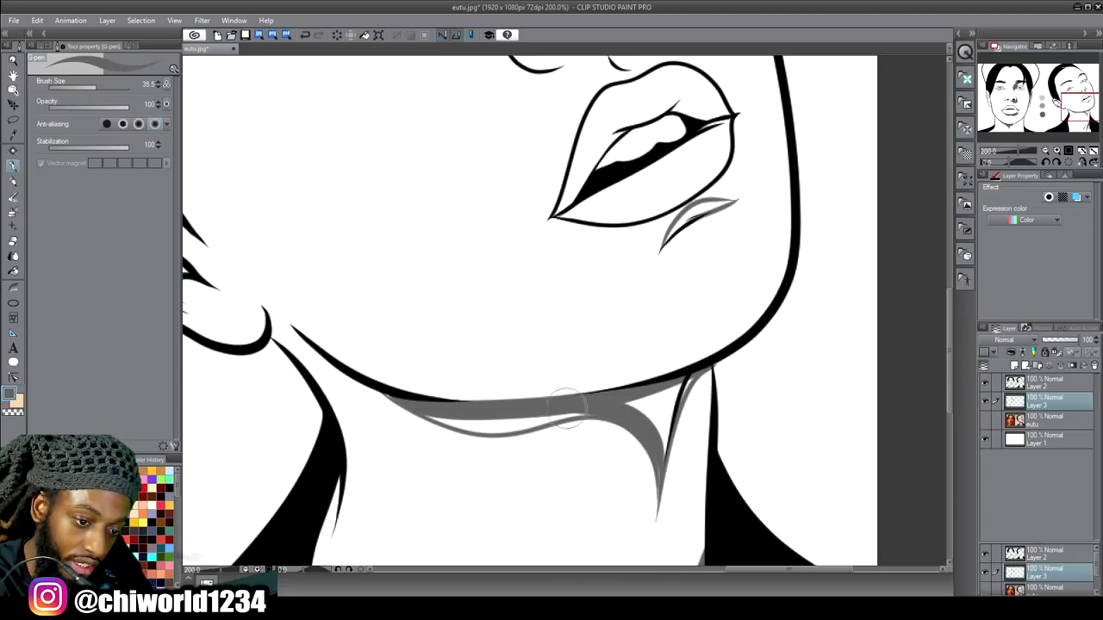
mouse_move(660, 476)
left_mouse_down()
mouse_move(673, 403)
mouse_move(698, 370)
mouse_move(620, 409)
mouse_move(661, 465)
mouse_move(666, 409)
mouse_move(662, 436)
mouse_move(657, 407)
mouse_move(651, 425)
mouse_move(660, 411)
mouse_move(659, 504)
mouse_move(656, 476)
left_mouse_up()
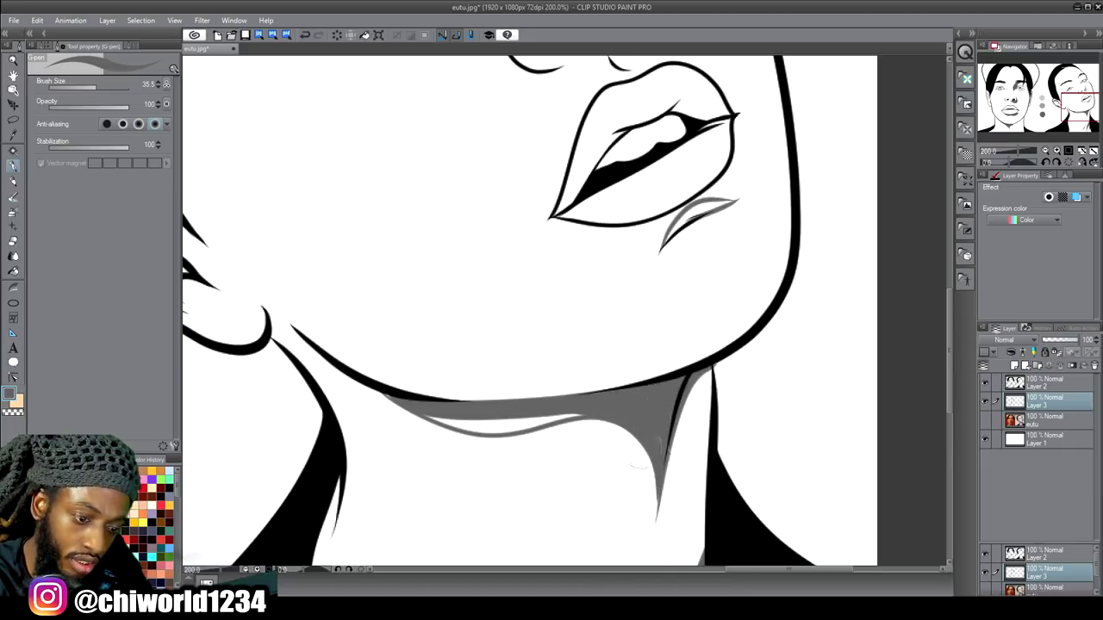
mouse_move(410, 403)
left_mouse_down()
mouse_move(467, 422)
mouse_move(605, 407)
mouse_move(348, 372)
mouse_move(375, 395)
mouse_move(487, 428)
mouse_move(607, 407)
mouse_move(427, 410)
mouse_move(458, 429)
mouse_move(597, 413)
left_mouse_up()
scroll(594, 422, "down", 2)
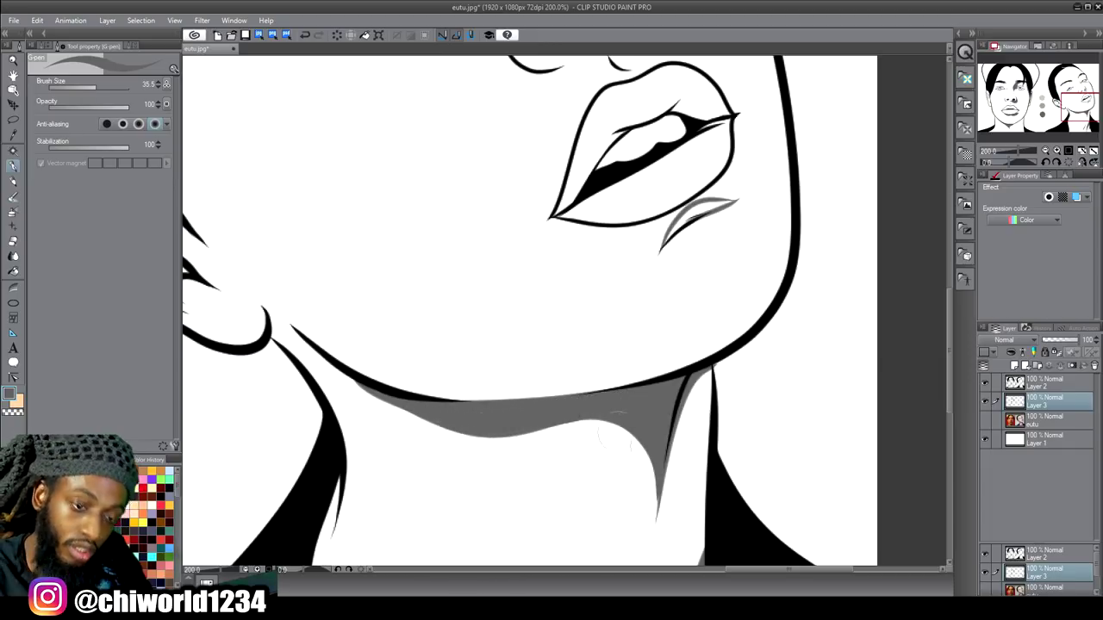
Step: Paint the outlined shadows beneath the woman's lower lip and around her far nostril solid grey
scroll(847, 500, "down", 2)
scroll(848, 476, "down", 2)
scroll(849, 476, "up", 4)
scroll(848, 476, "up", 2)
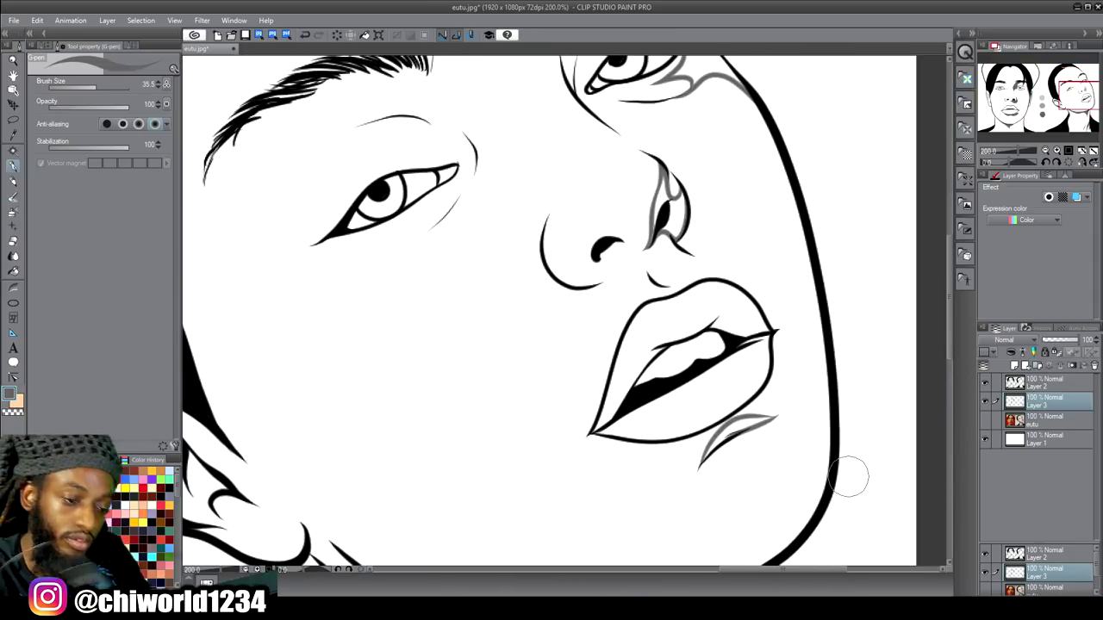
mouse_move(712, 448)
left_mouse_down()
mouse_move(781, 417)
mouse_move(732, 432)
mouse_move(692, 468)
left_mouse_up()
scroll(692, 468, "up", 3)
mouse_move(640, 349)
left_mouse_down()
mouse_move(674, 347)
mouse_move(686, 325)
mouse_move(681, 301)
mouse_move(664, 341)
mouse_move(677, 342)
mouse_move(660, 340)
mouse_move(662, 317)
mouse_move(657, 347)
mouse_move(661, 310)
mouse_move(673, 325)
mouse_move(664, 297)
mouse_move(659, 325)
mouse_move(661, 283)
mouse_move(655, 347)
left_mouse_up()
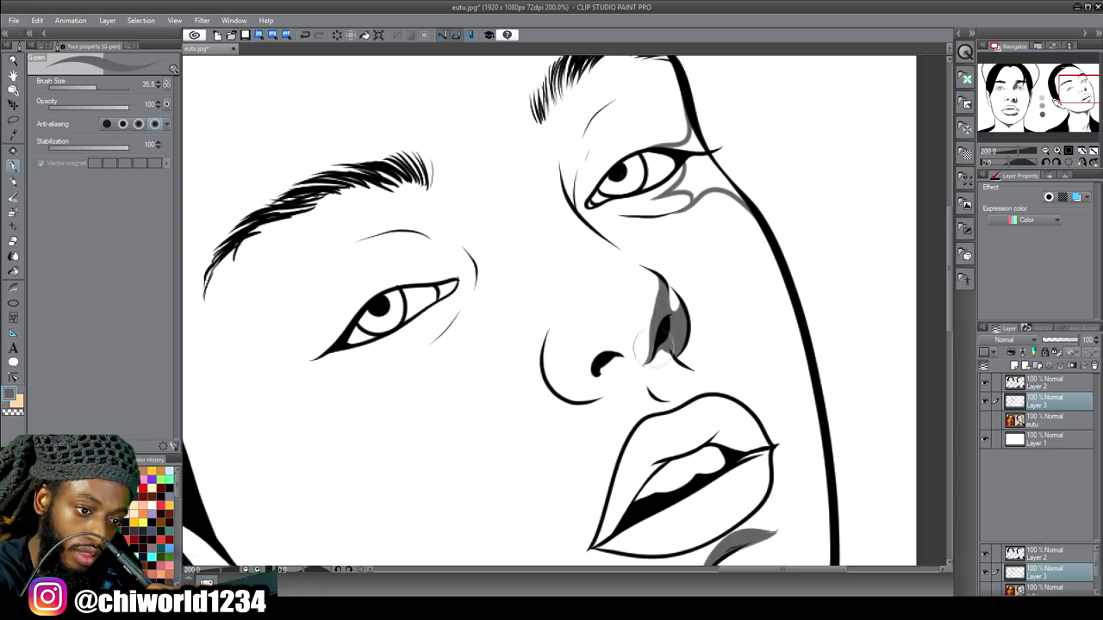
Step: Paint the outlined shadow around the outer corner of the woman's far eye solid grey
scroll(655, 336, "up", 3)
mouse_move(689, 371)
left_mouse_down()
mouse_move(741, 371)
mouse_move(692, 288)
mouse_move(746, 370)
mouse_move(707, 355)
mouse_move(714, 371)
mouse_move(703, 372)
left_mouse_up()
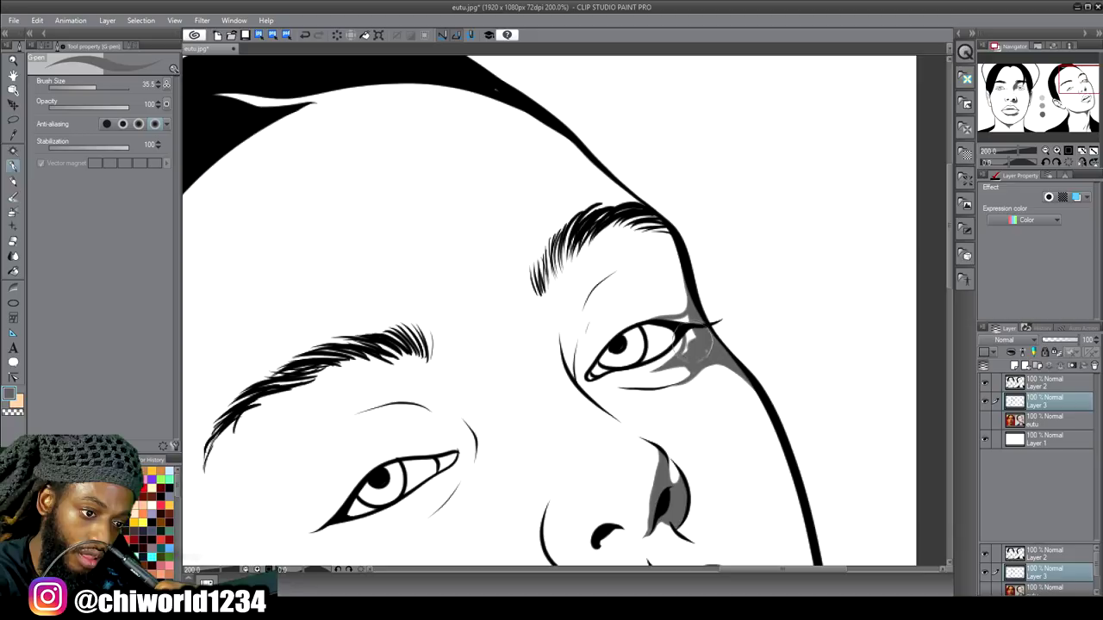
left_click_drag(680, 384, 690, 375)
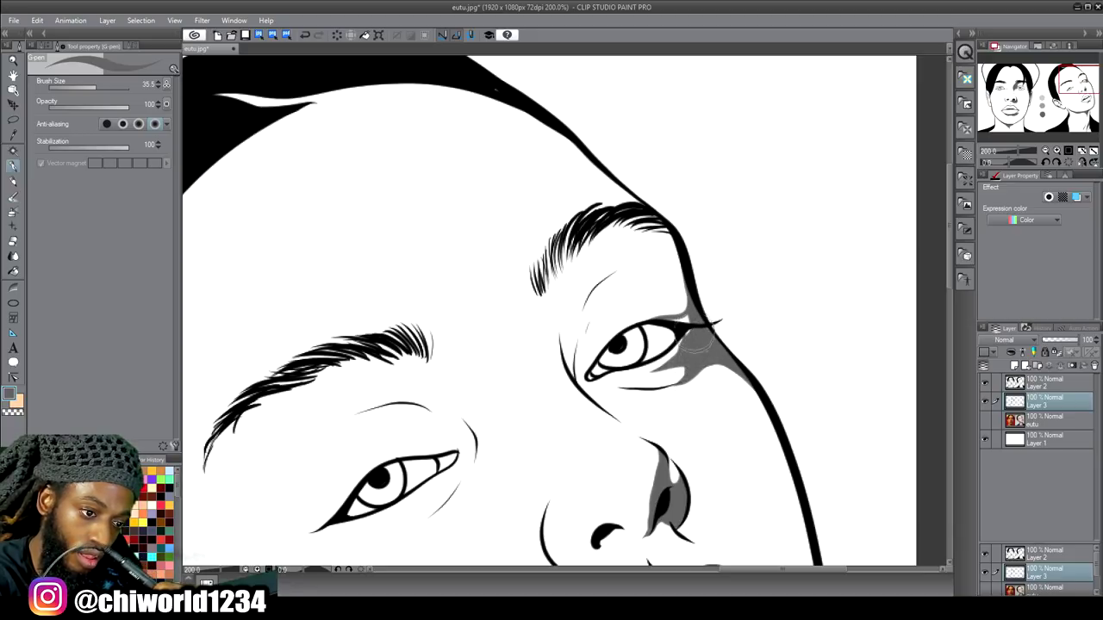
left_click_drag(669, 343, 689, 338)
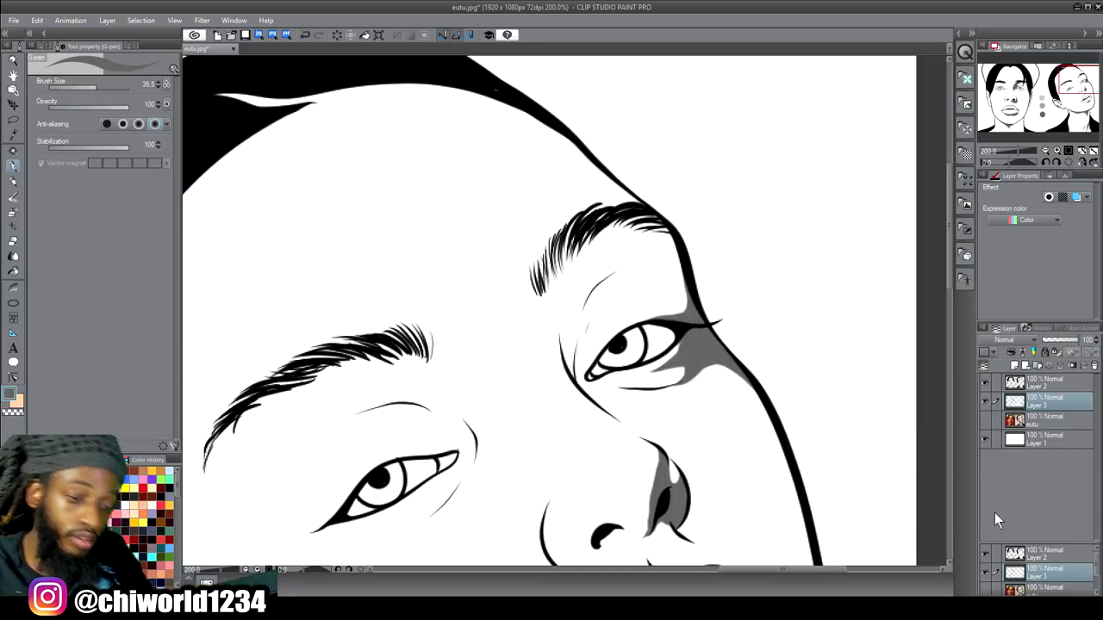
Step: Create a new raster layer and place it beneath the dark shadow layer, Layer 3
scroll(965, 472, "down", 5)
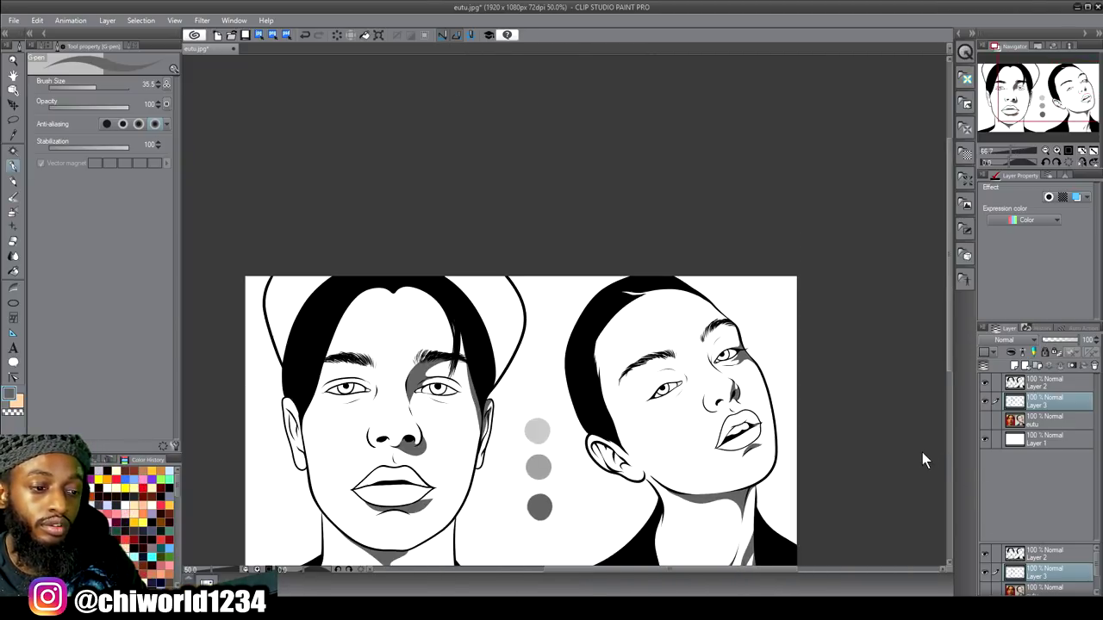
scroll(922, 450, "down", 1)
scroll(922, 449, "up", 1)
scroll(922, 448, "left", 1)
scroll(922, 449, "up", 1)
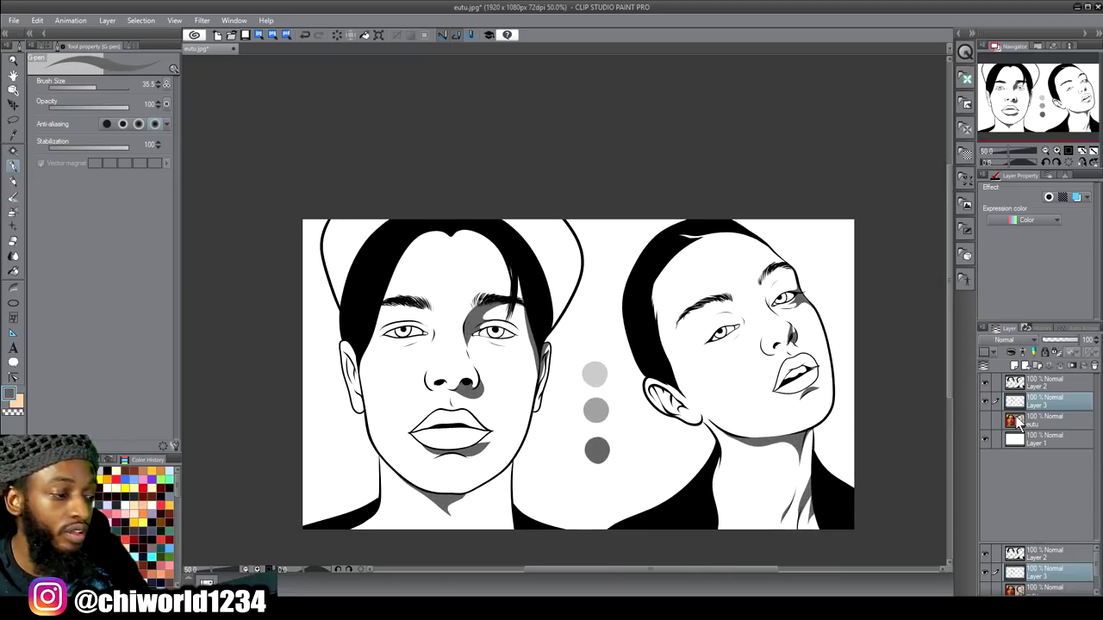
left_click(1017, 372)
left_click_drag(1031, 403, 1034, 424)
scroll(965, 431, "up", 1)
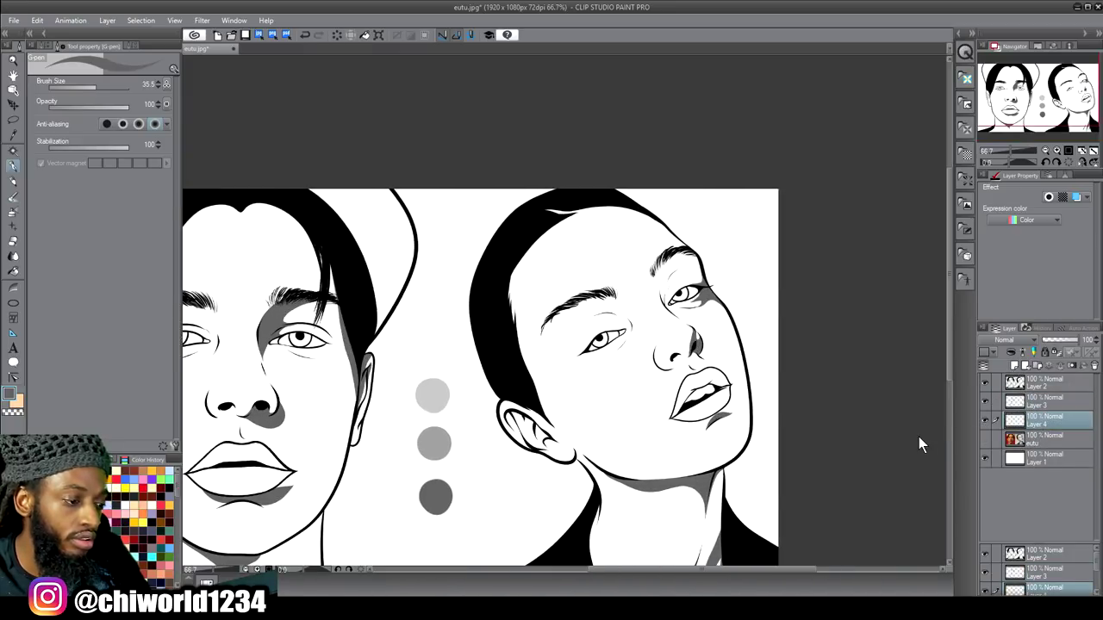
Step: Pick the medium grey from the middle swatch circle as the drawing colour and show the eutu reference photo layer
scroll(917, 437, "left", 2)
scroll(918, 437, "down", 2)
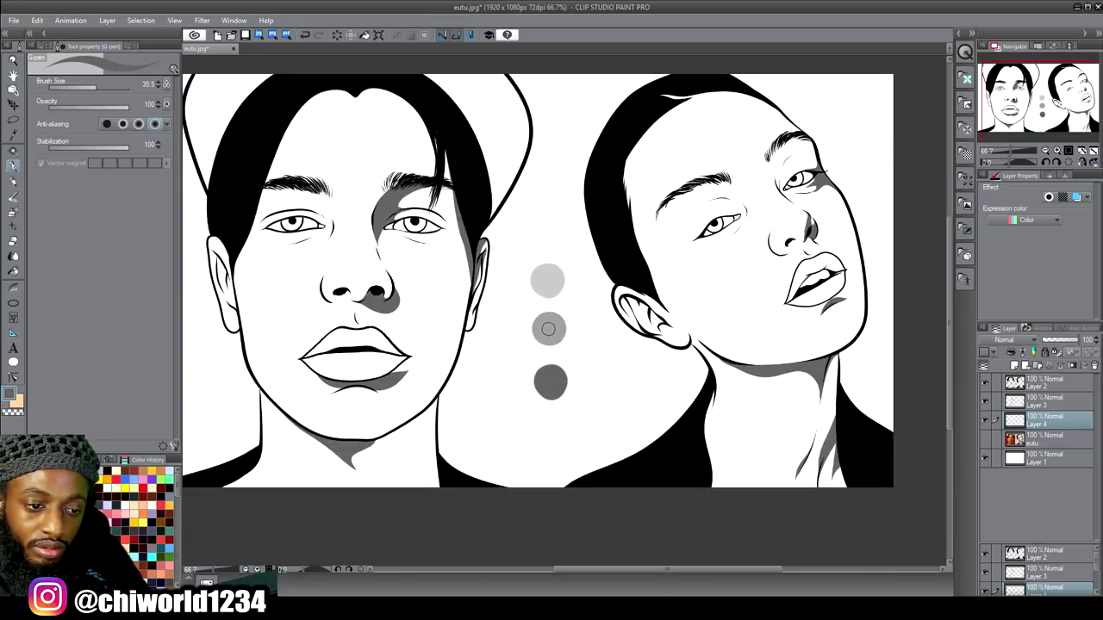
left_click(550, 326, "alt")
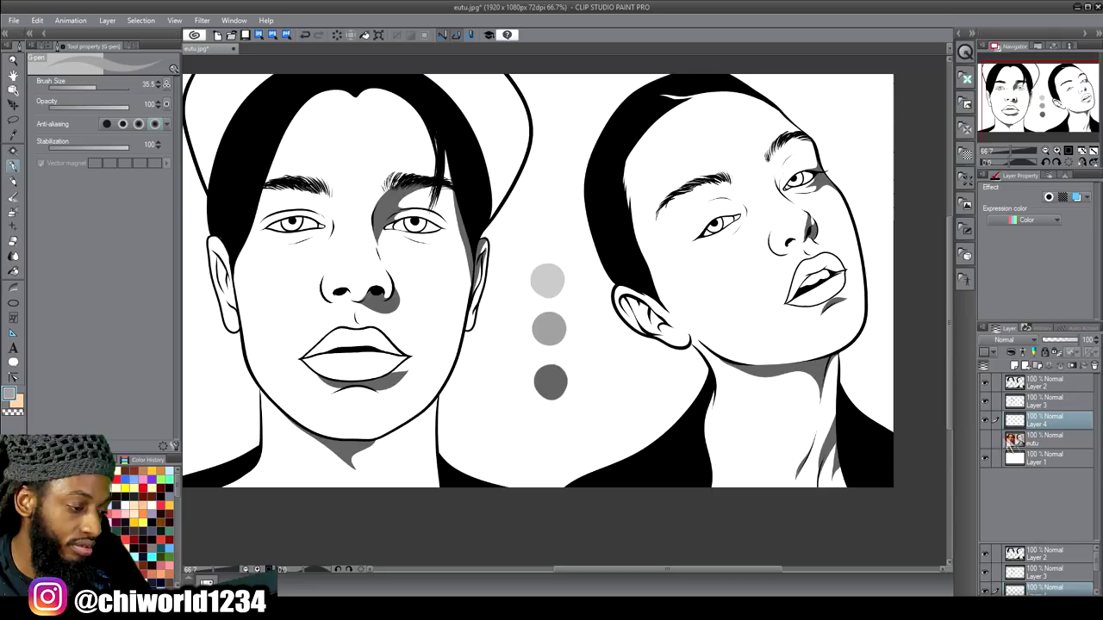
left_click(985, 440)
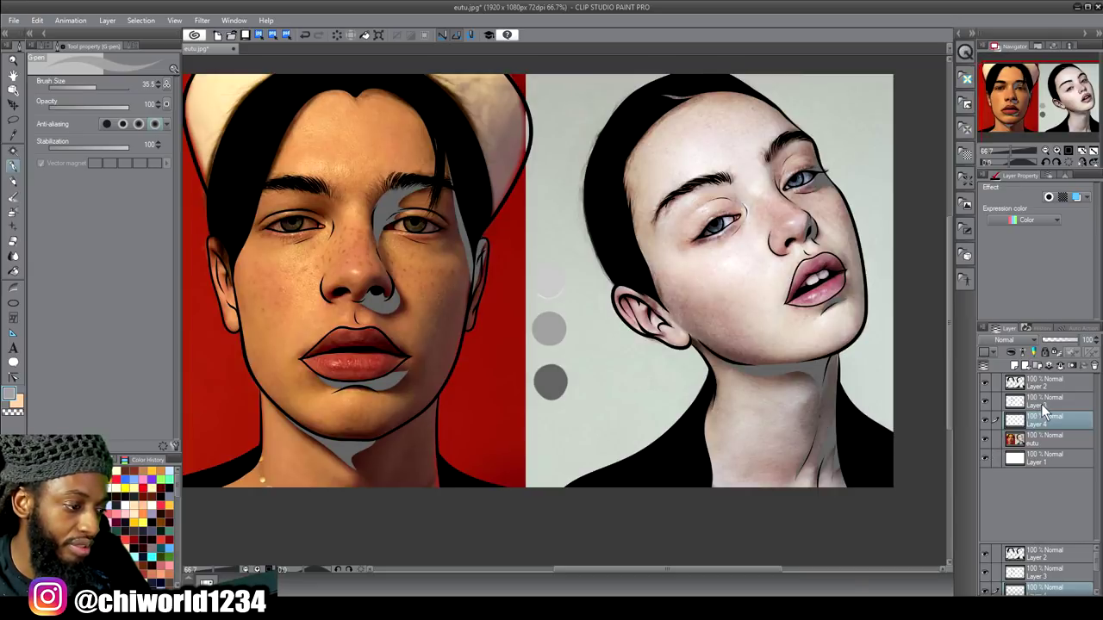
left_click(986, 402)
left_click(986, 403)
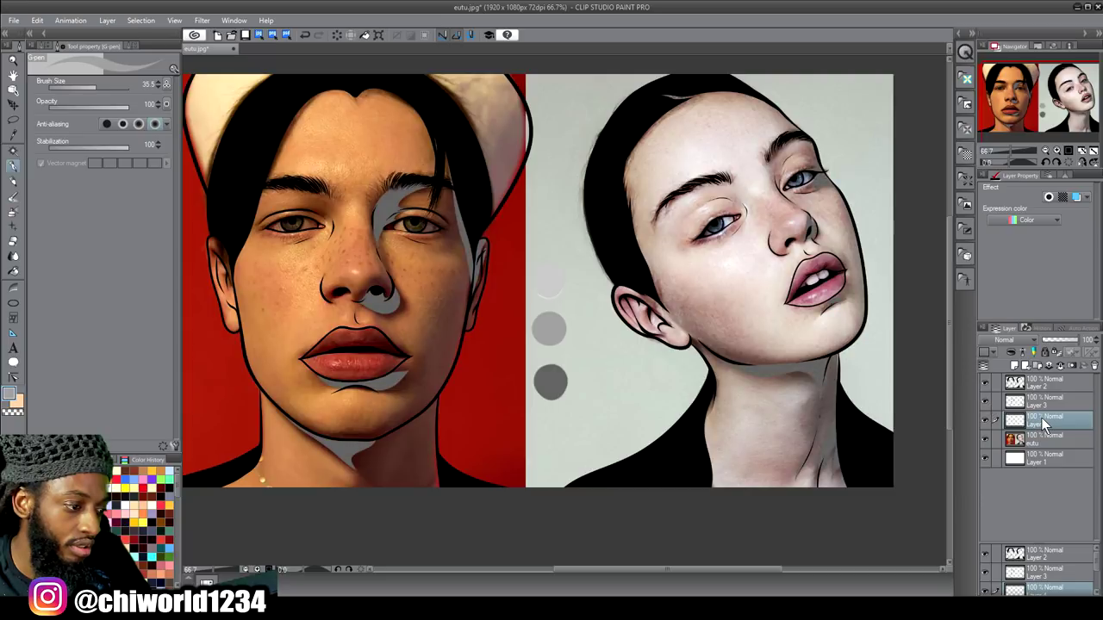
Step: Set the G-pen brush size to 8.0 and outline the medium-grey shadow on the man's face from chin over left cheek to brow
key("ctrl+minus")
scroll(803, 441, "up", 3)
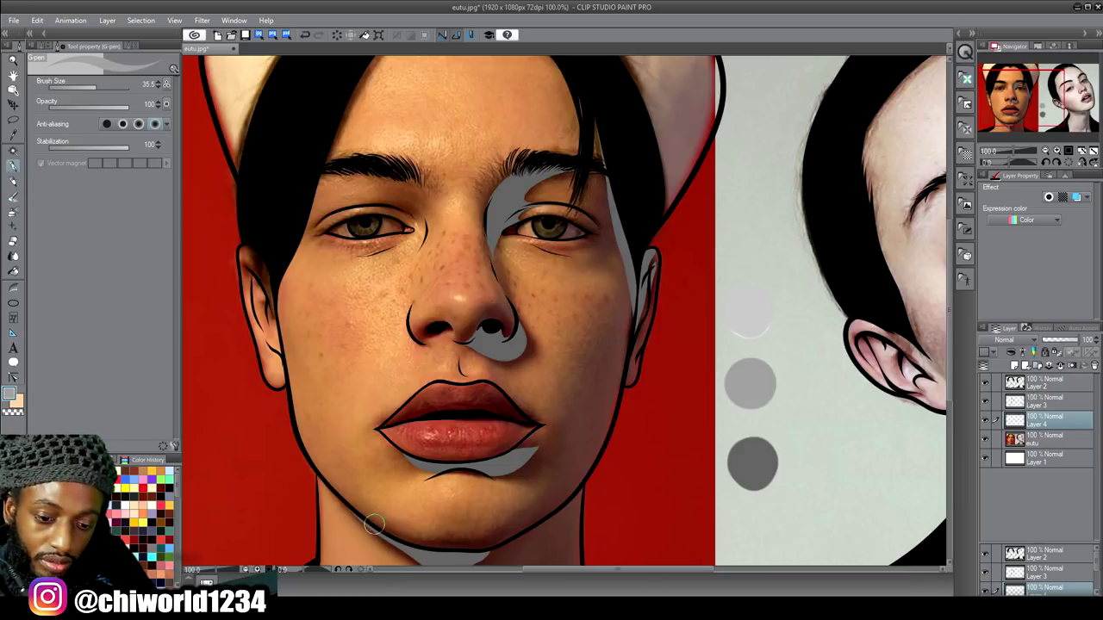
mouse_move(370, 523)
left_mouse_down()
mouse_move(403, 541)
mouse_move(470, 545)
mouse_move(519, 514)
mouse_move(539, 484)
mouse_move(526, 467)
mouse_move(484, 470)
left_mouse_up()
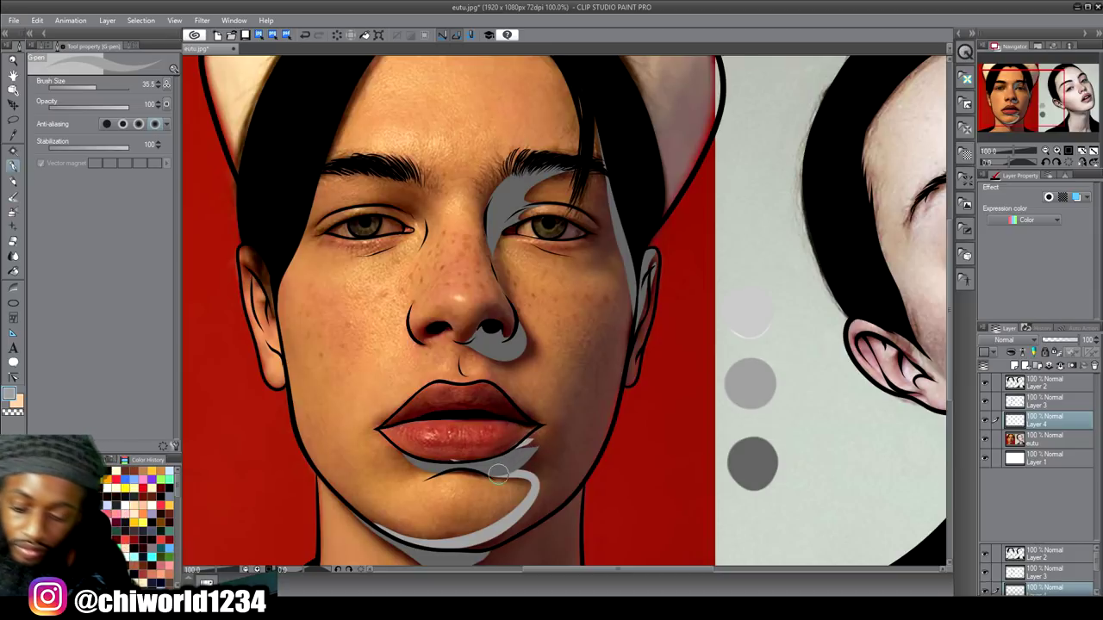
key("ctrl+z")
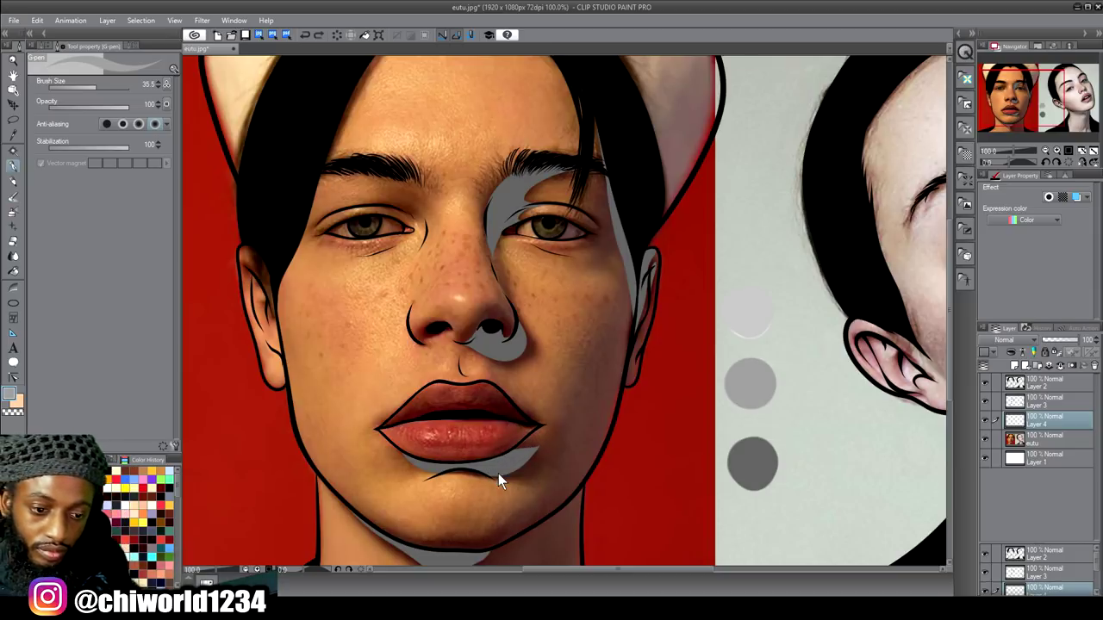
left_click(85, 92)
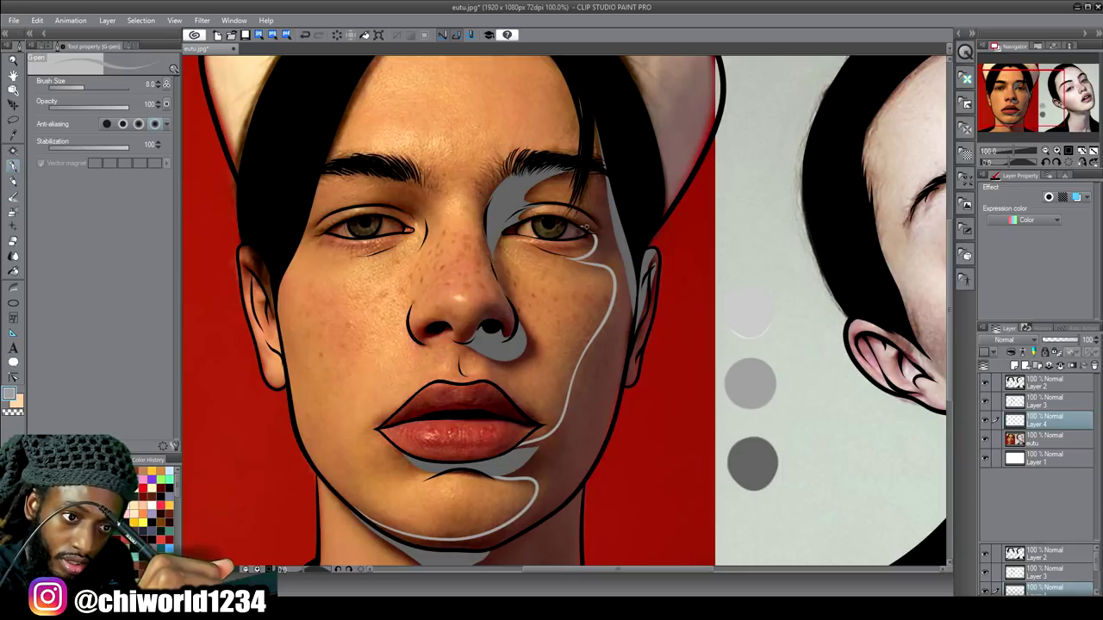
mouse_move(573, 205)
left_mouse_down()
mouse_move(599, 197)
mouse_move(593, 171)
left_mouse_up()
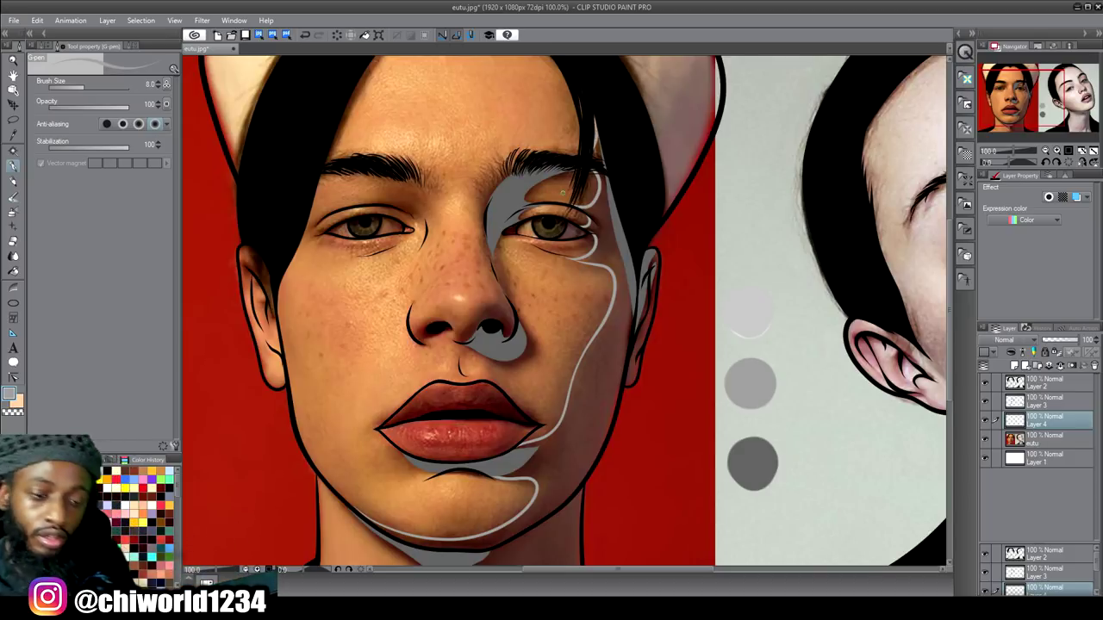
scroll(712, 291, "down", 1)
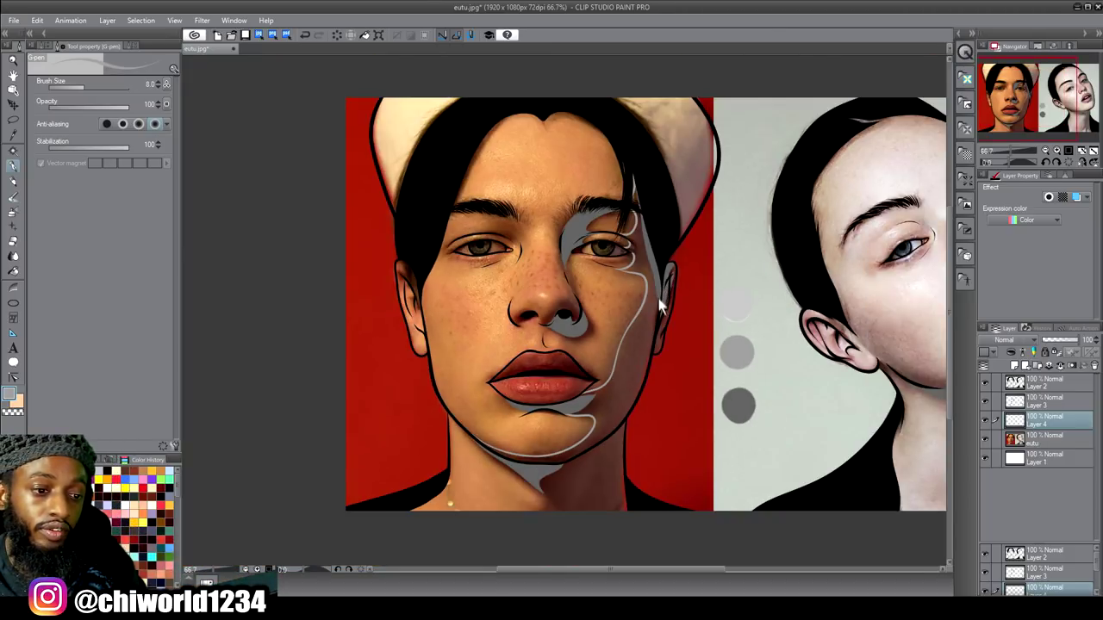
Step: Outline the medium-grey shadow on the man's neck, from the jaw down to the bottom edge of the portrait
scroll(662, 298, "down", 2)
scroll(658, 301, "up", 1)
scroll(656, 301, "left", 1)
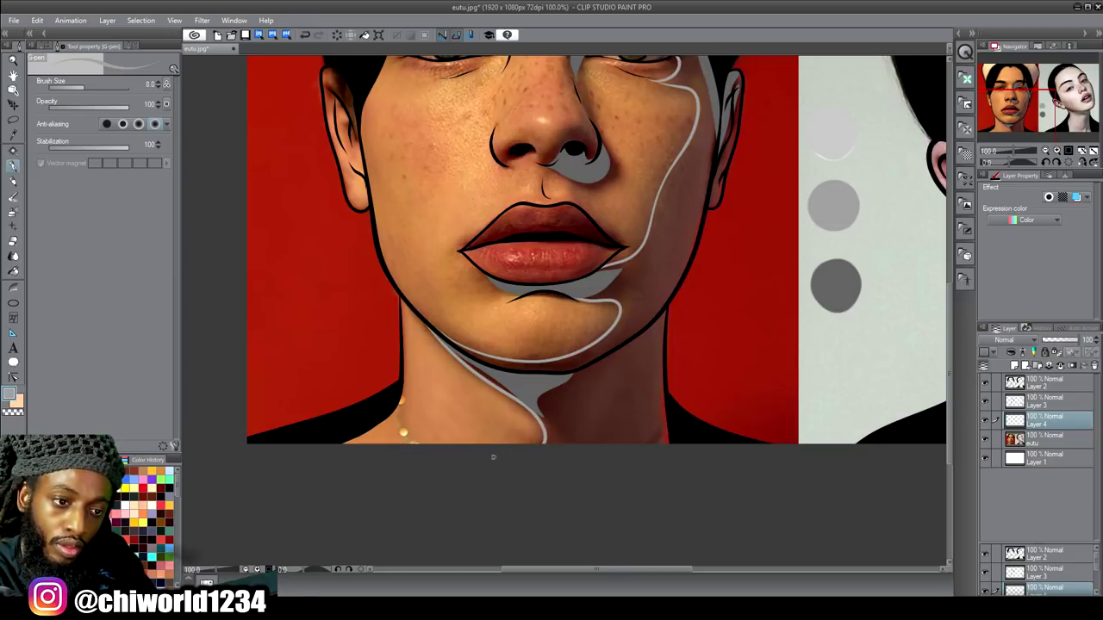
scroll(493, 456, "down", 2)
scroll(552, 259, "up", 2)
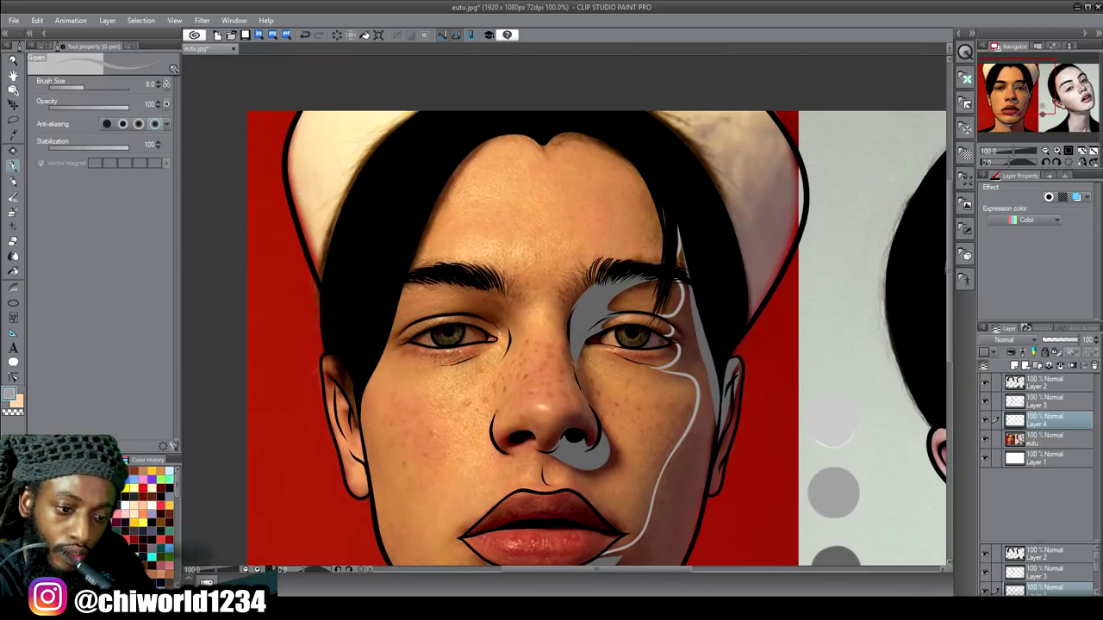
Step: Outline the medium-grey shadows under the tip of the man's nose and around his nostrils
scroll(673, 442, "up", 6)
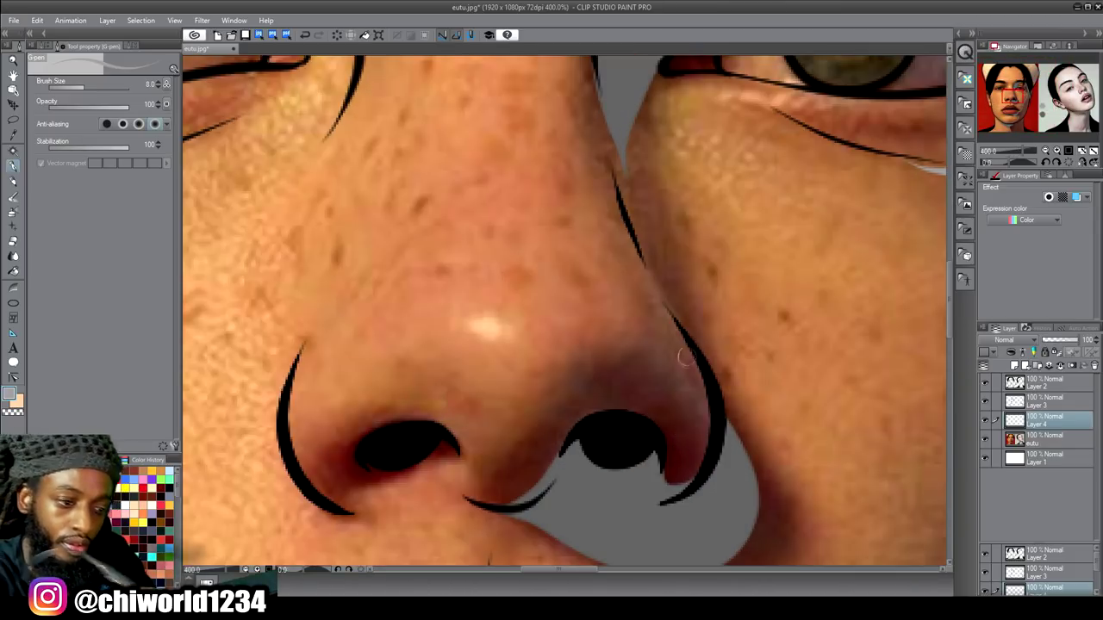
mouse_move(703, 389)
left_mouse_down()
mouse_move(631, 336)
mouse_move(598, 336)
mouse_move(555, 370)
mouse_move(490, 388)
mouse_move(552, 380)
mouse_move(554, 393)
mouse_move(522, 442)
mouse_move(496, 456)
mouse_move(468, 455)
mouse_move(451, 435)
mouse_move(461, 471)
mouse_move(488, 500)
mouse_move(556, 489)
left_mouse_up()
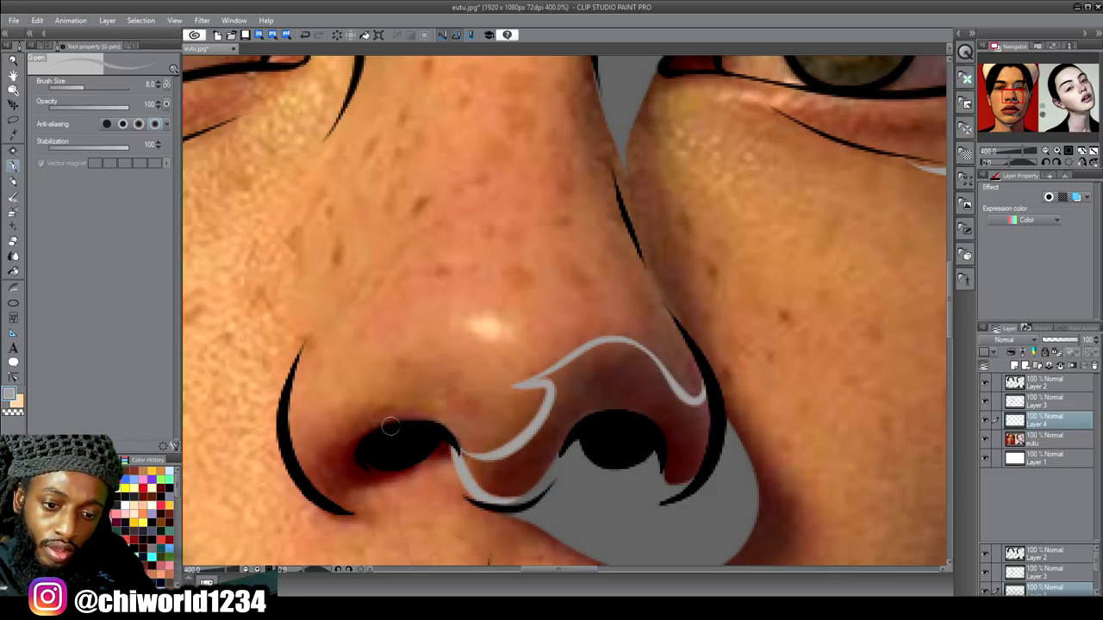
mouse_move(423, 428)
left_mouse_down()
mouse_move(344, 462)
mouse_move(350, 477)
mouse_move(385, 483)
mouse_move(452, 453)
mouse_move(476, 485)
left_mouse_up()
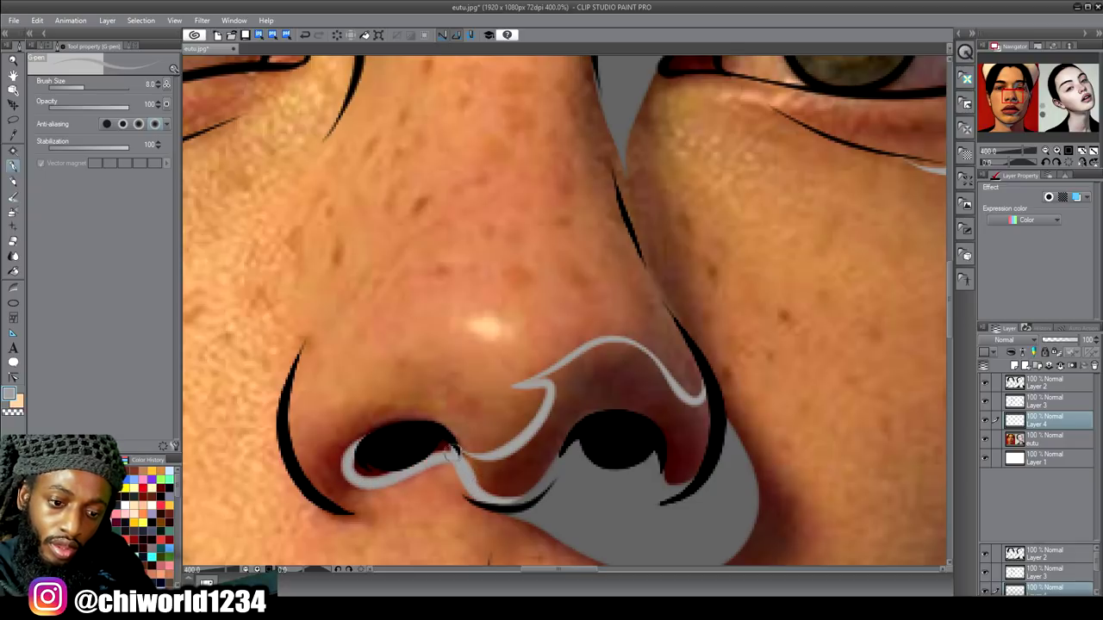
left_click_drag(447, 444, 422, 450)
scroll(577, 492, "down", 5)
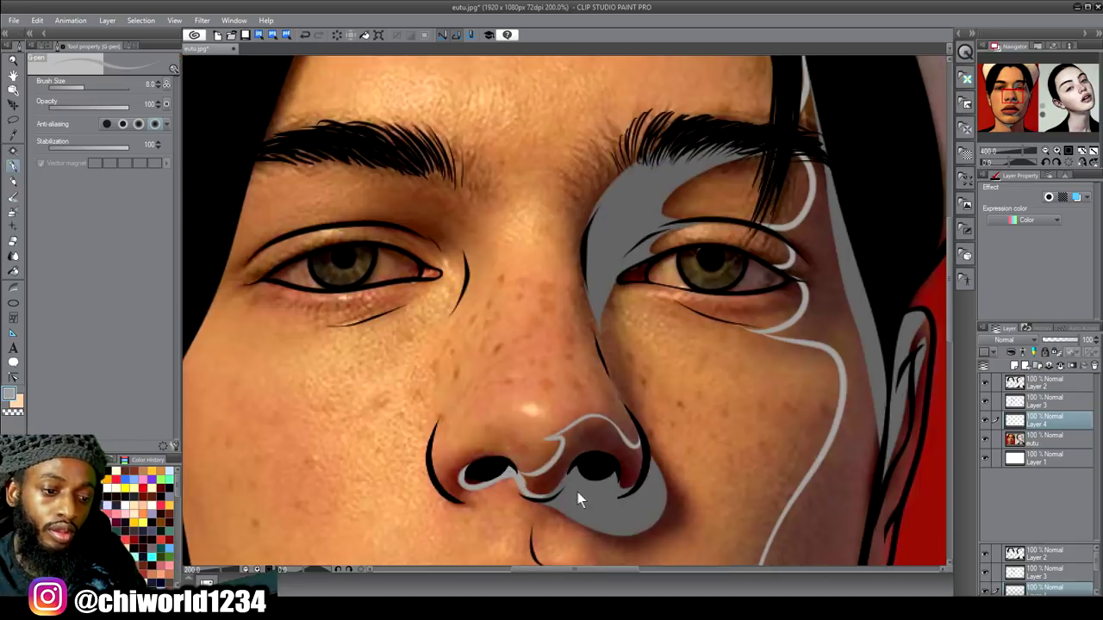
Step: Outline the medium-grey shadow between the inner corner of the man's right eye, its upper lid and the eyebrow
scroll(580, 491, "up", 3)
scroll(575, 487, "up", 2)
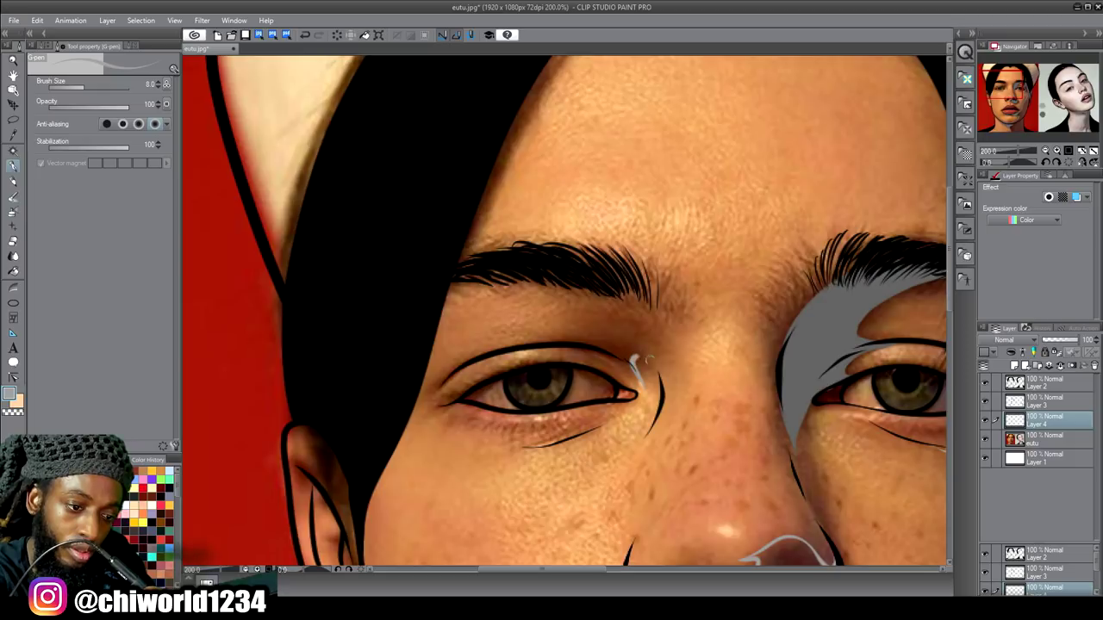
mouse_move(662, 396)
left_mouse_down()
mouse_move(643, 288)
mouse_move(525, 346)
left_mouse_up()
left_click_drag(593, 358, 612, 382)
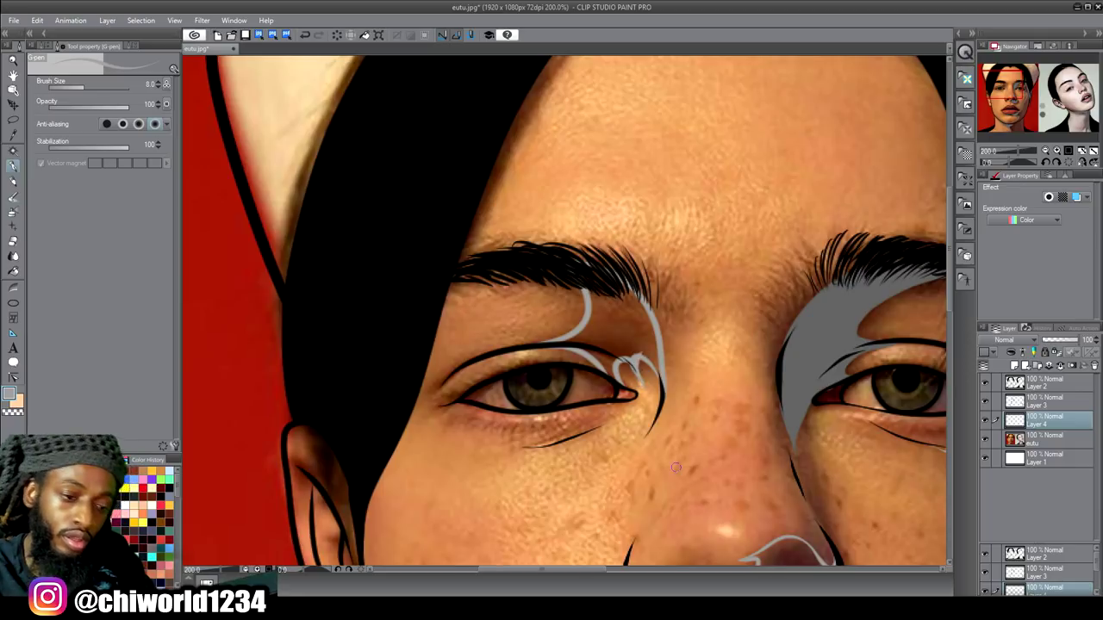
scroll(702, 456, "down", 3)
scroll(705, 457, "right", 3)
scroll(719, 455, "down", 3)
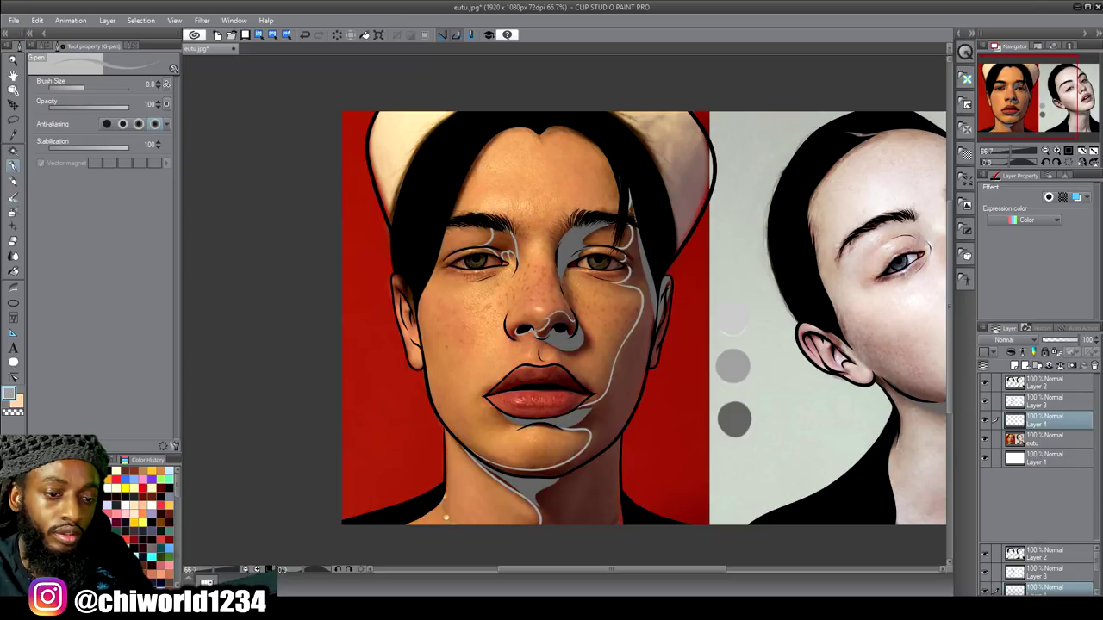
Step: Try to outline the medium-grey shadow curving from below the woman's lower lip around her chin
scroll(755, 442, "up", 3)
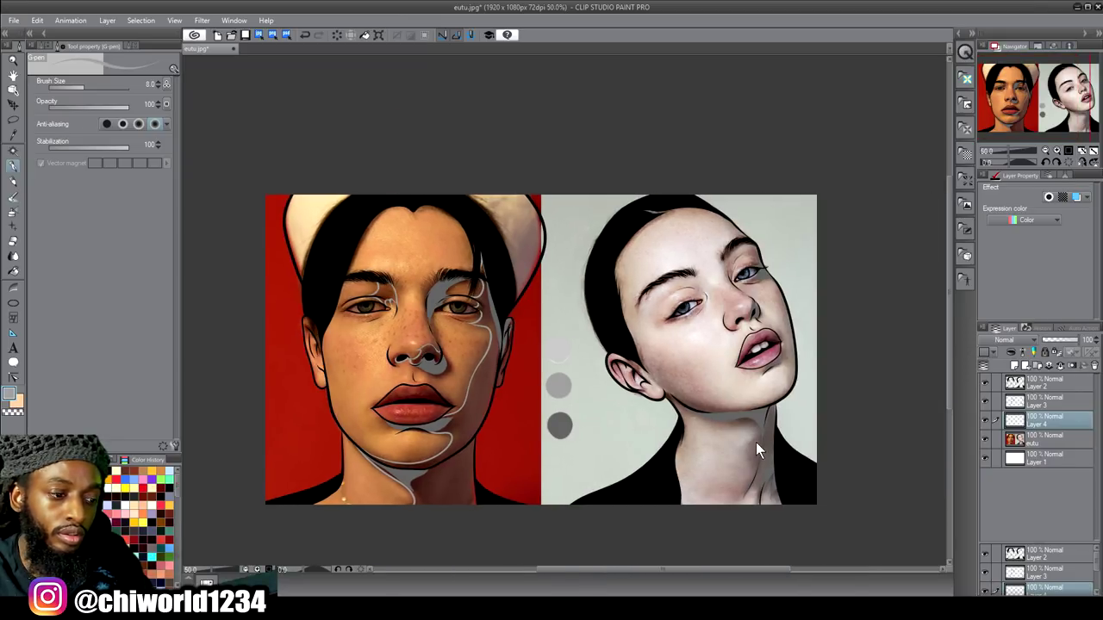
scroll(755, 442, "up", 3)
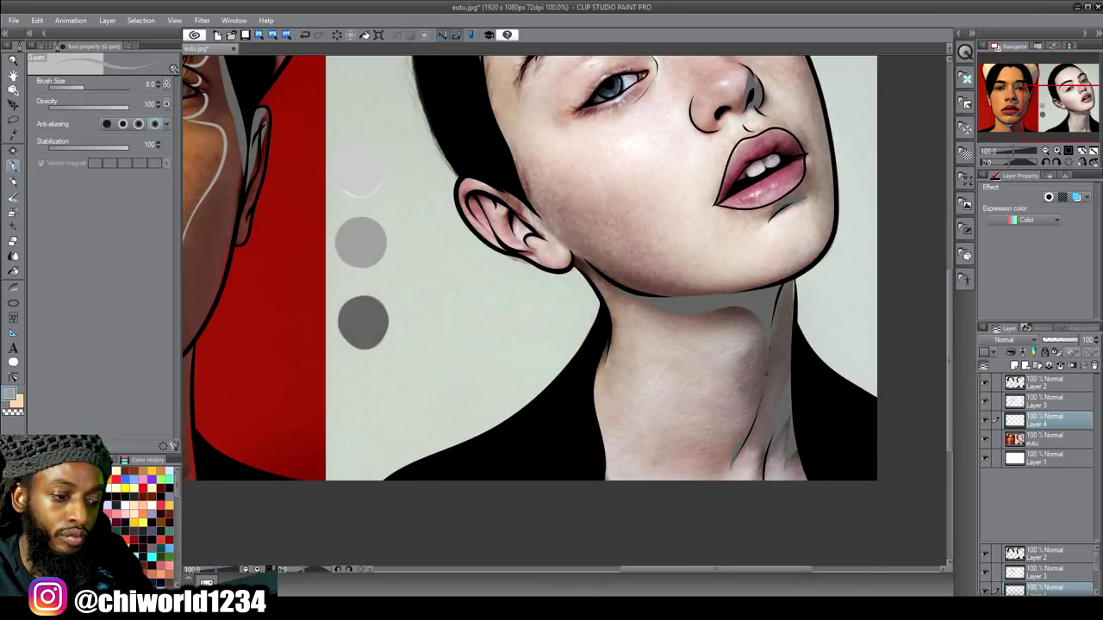
scroll(756, 442, "up", 3)
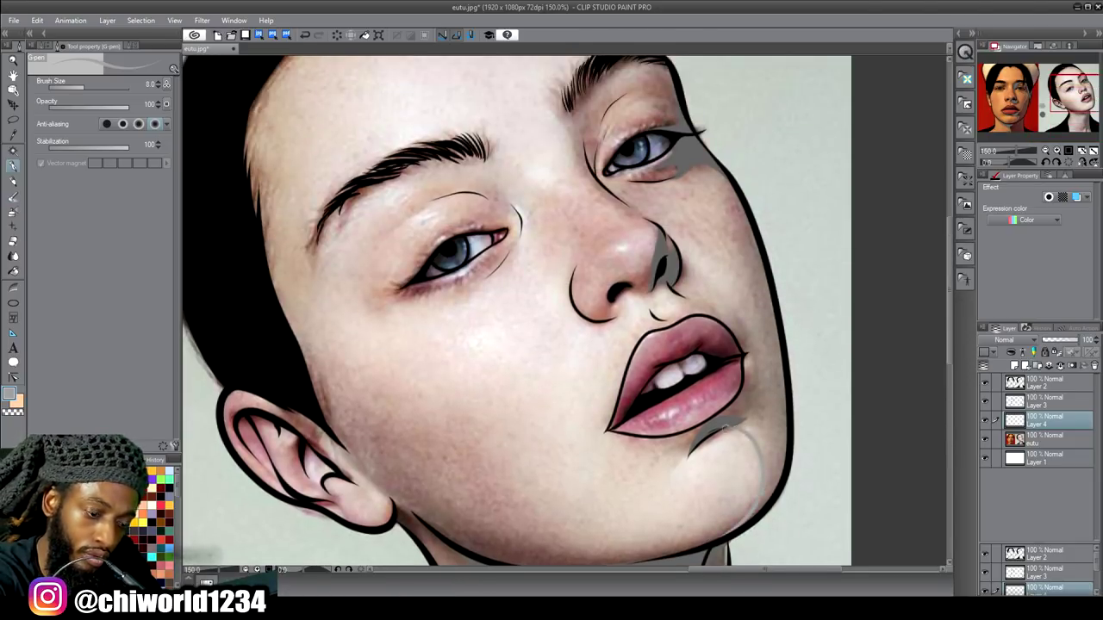
key("ctrl+z")
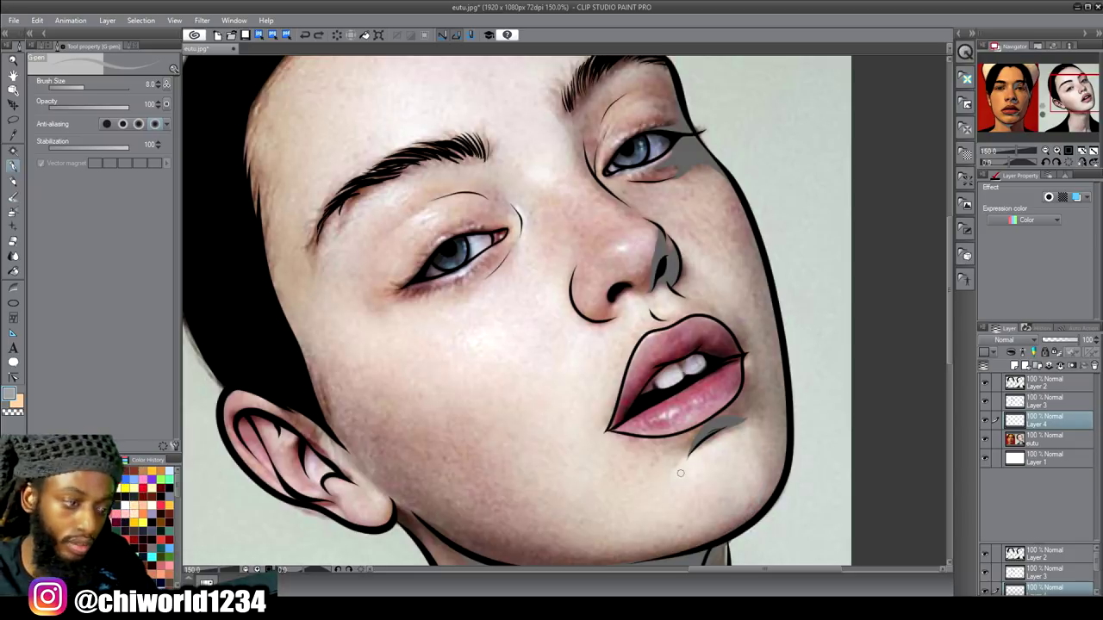
scroll(680, 473, "down", 4)
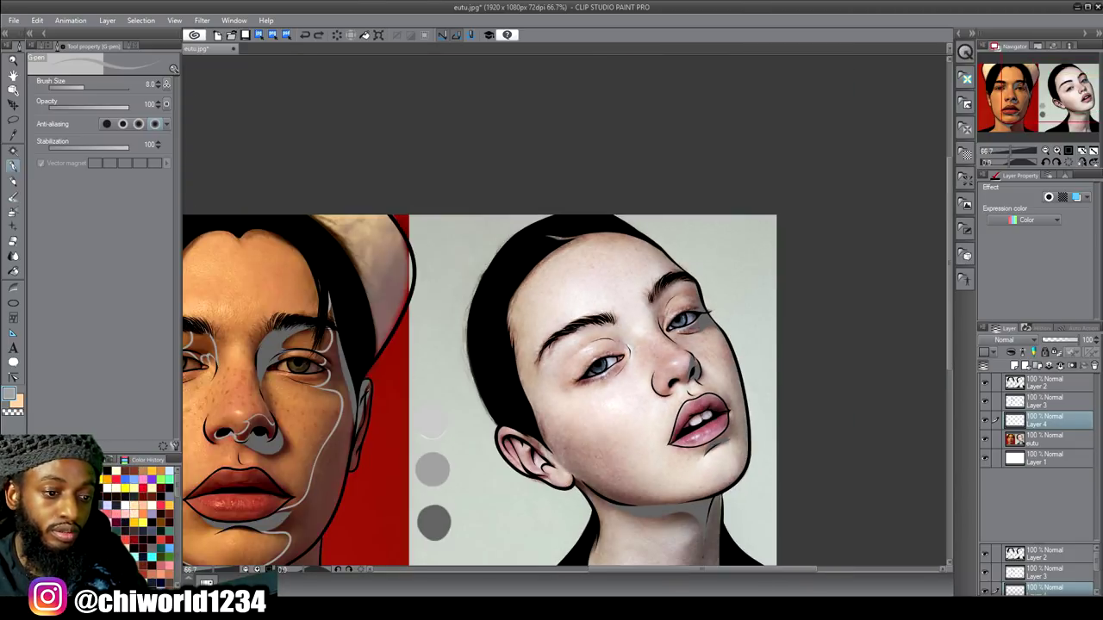
Step: Outline the medium-grey shadows on the woman's far cheek down to the nose and around her far eye up to the eyebrow
scroll(741, 428, "up", 1)
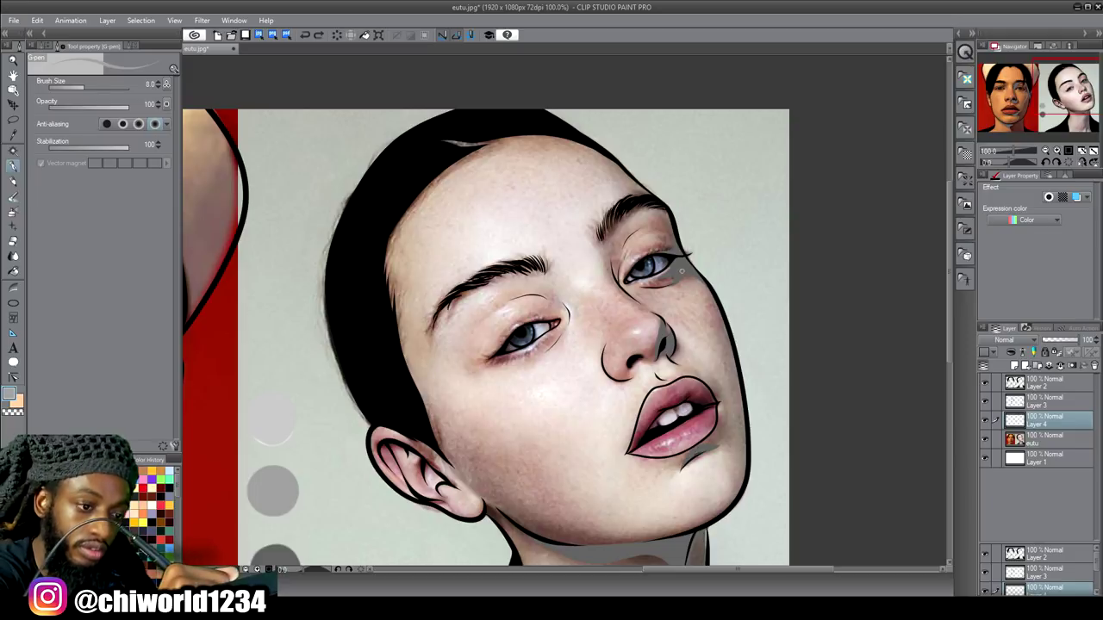
left_click_drag(689, 272, 708, 337)
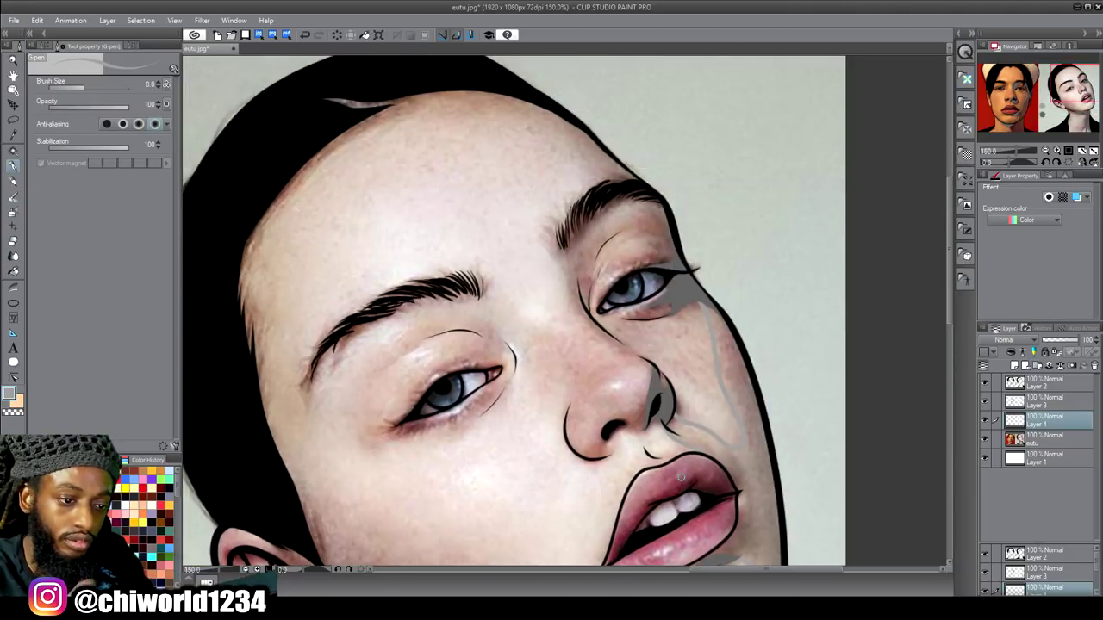
scroll(681, 477, "up", 2)
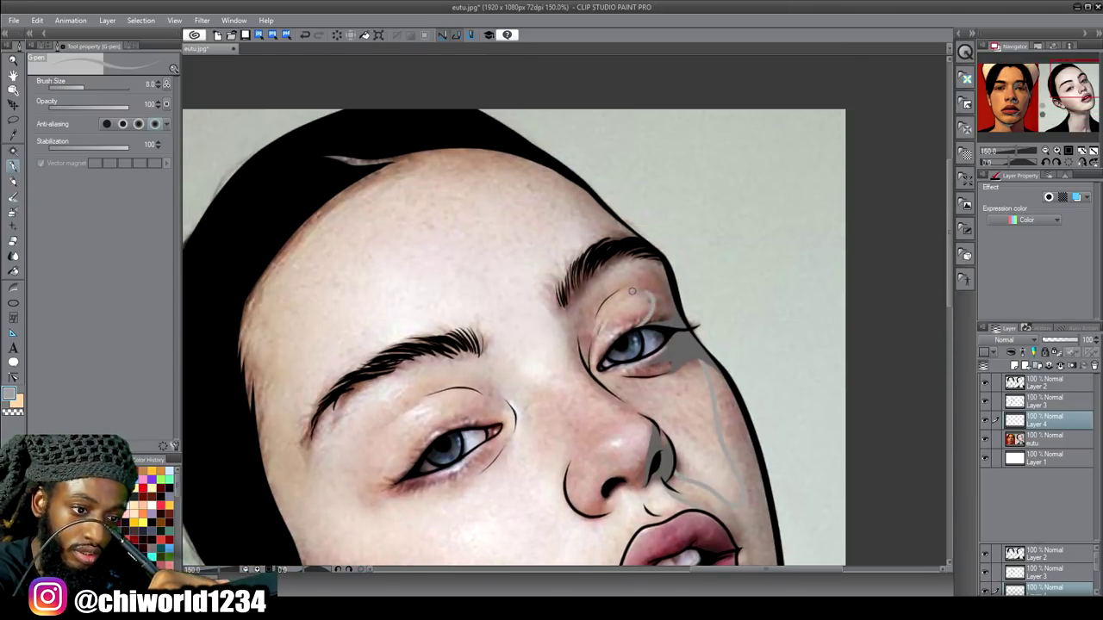
left_click_drag(645, 284, 636, 251)
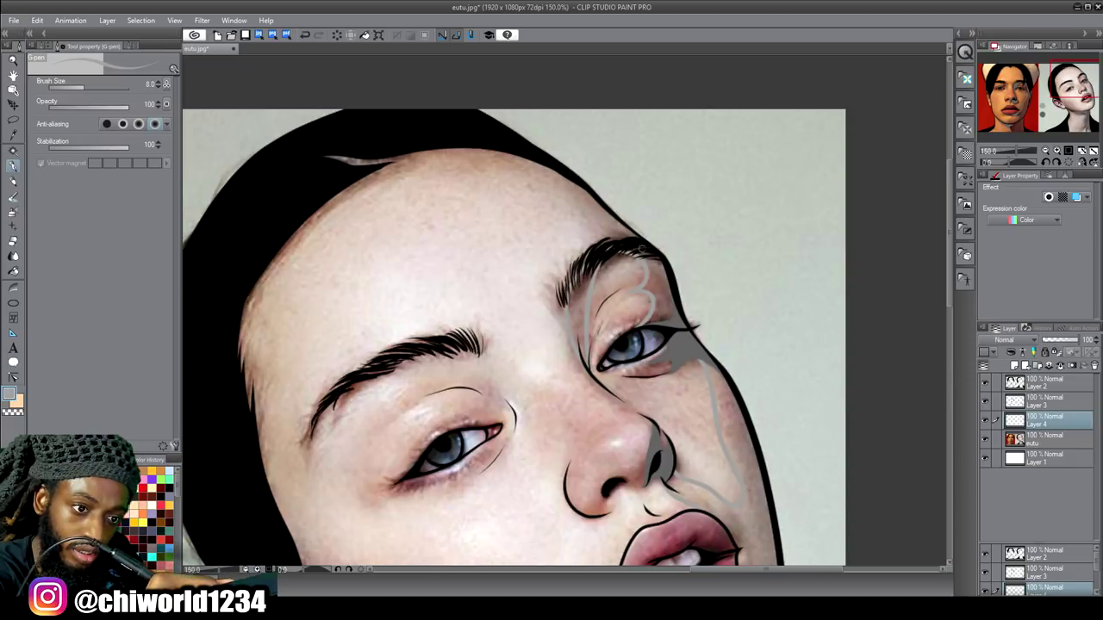
scroll(690, 333, "down", 3)
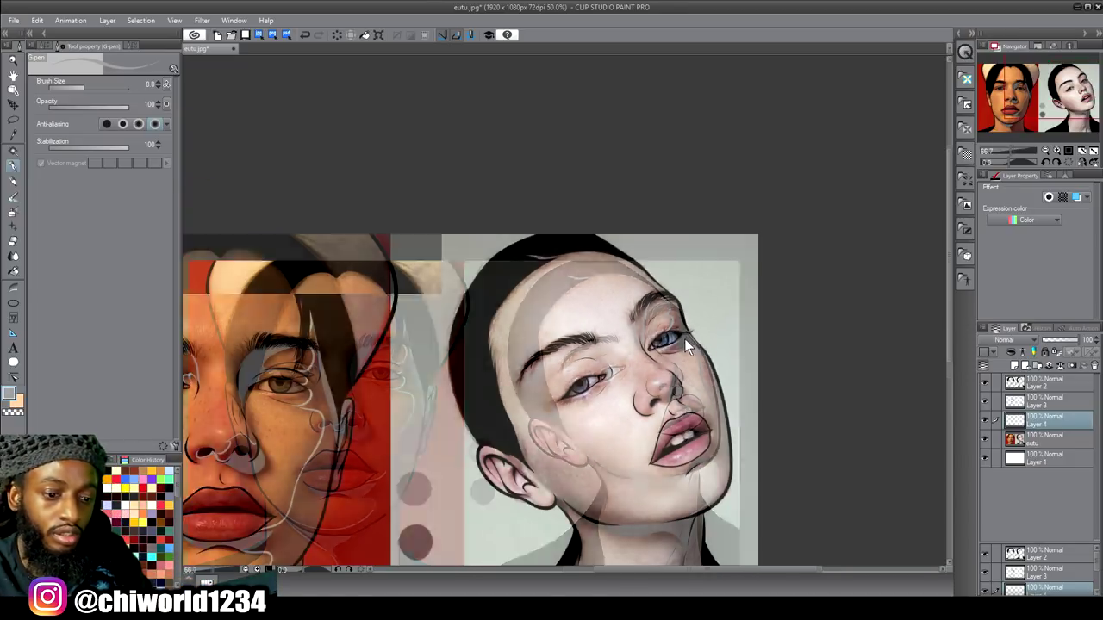
Step: Outline the medium-grey shadow along the woman's jawline from the ear to the chin and up below the lower lip
scroll(679, 344, "up", 3)
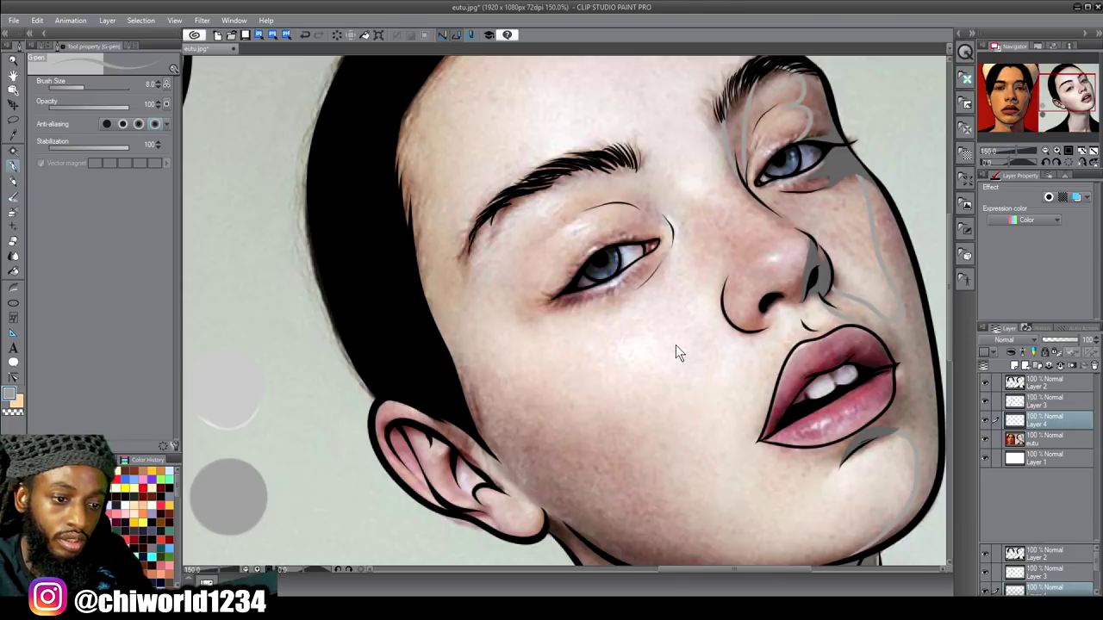
scroll(675, 346, "down", 1)
scroll(675, 345, "right", 1)
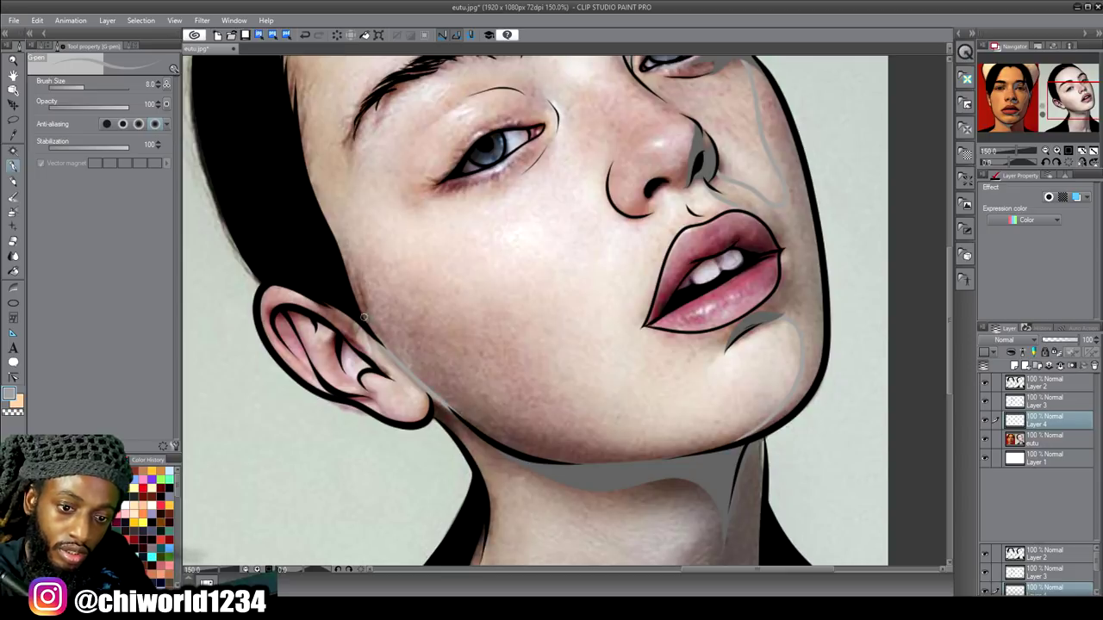
mouse_move(493, 428)
left_mouse_down()
mouse_move(572, 448)
mouse_move(668, 452)
left_mouse_up()
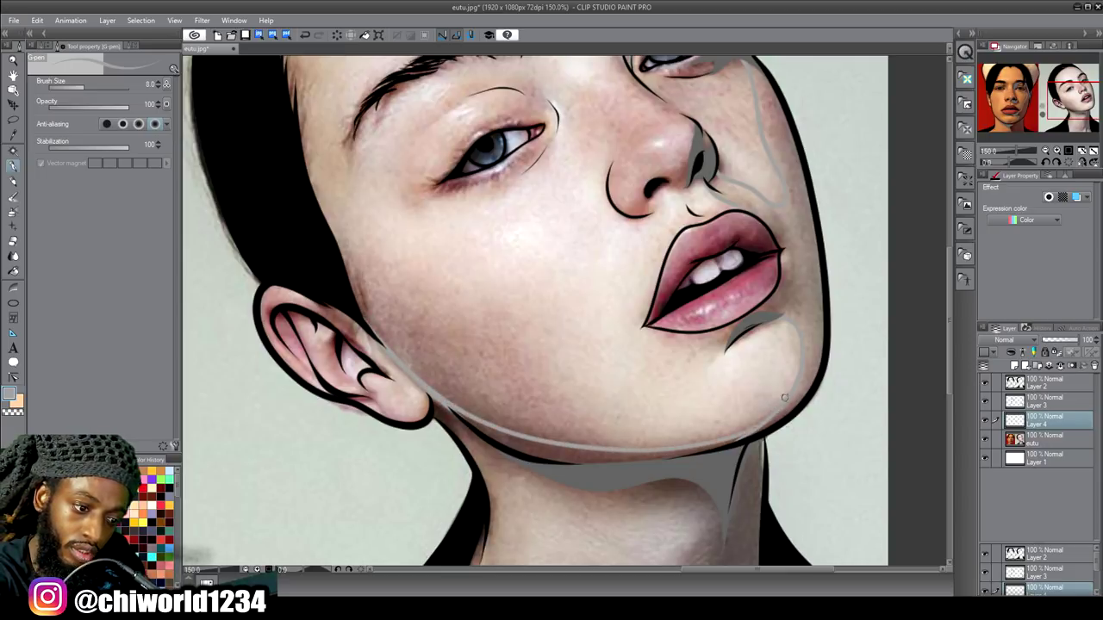
scroll(681, 430, "down", 2)
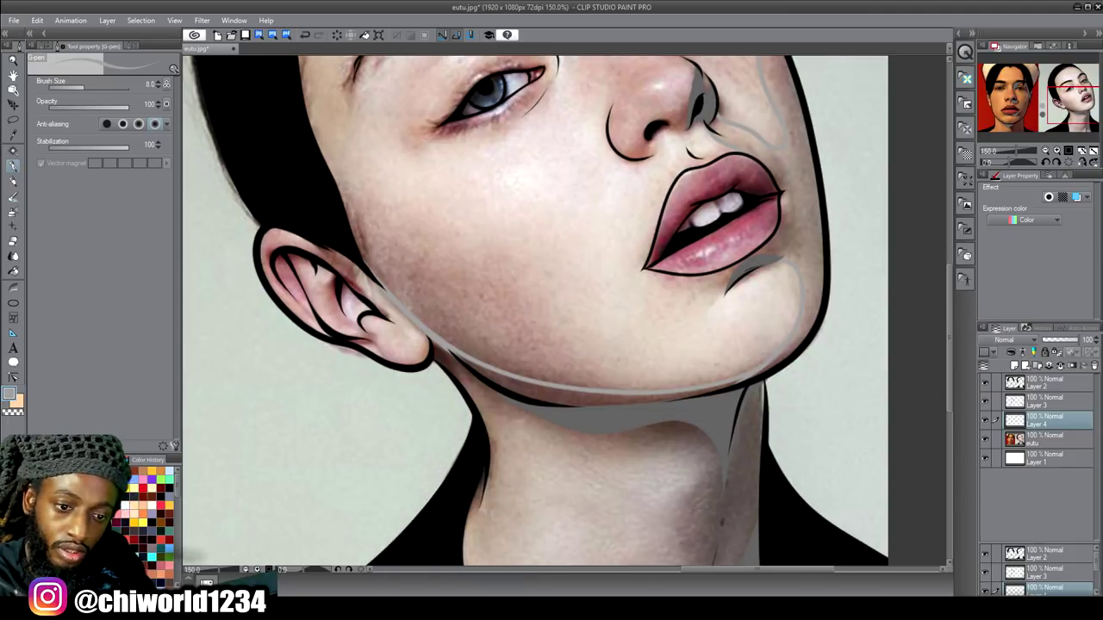
Step: Outline the medium-grey shadow on the woman's neck, from below the ear under the jaw and down to the collarbone hollows
left_click_drag(552, 437, 628, 457)
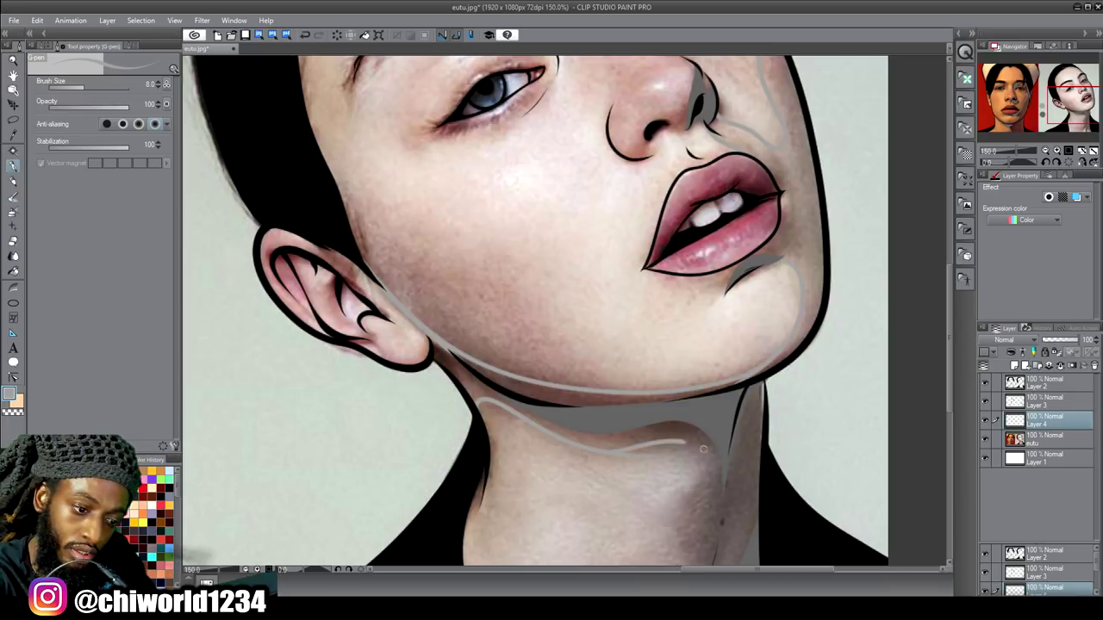
scroll(685, 531, "down", 8)
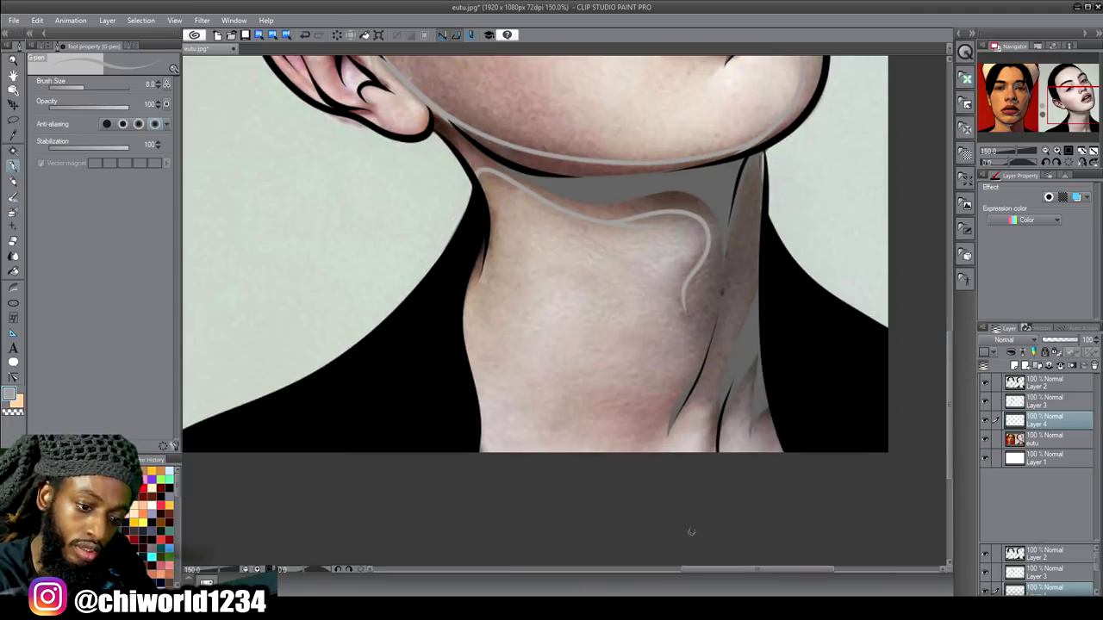
left_click_drag(686, 309, 696, 349)
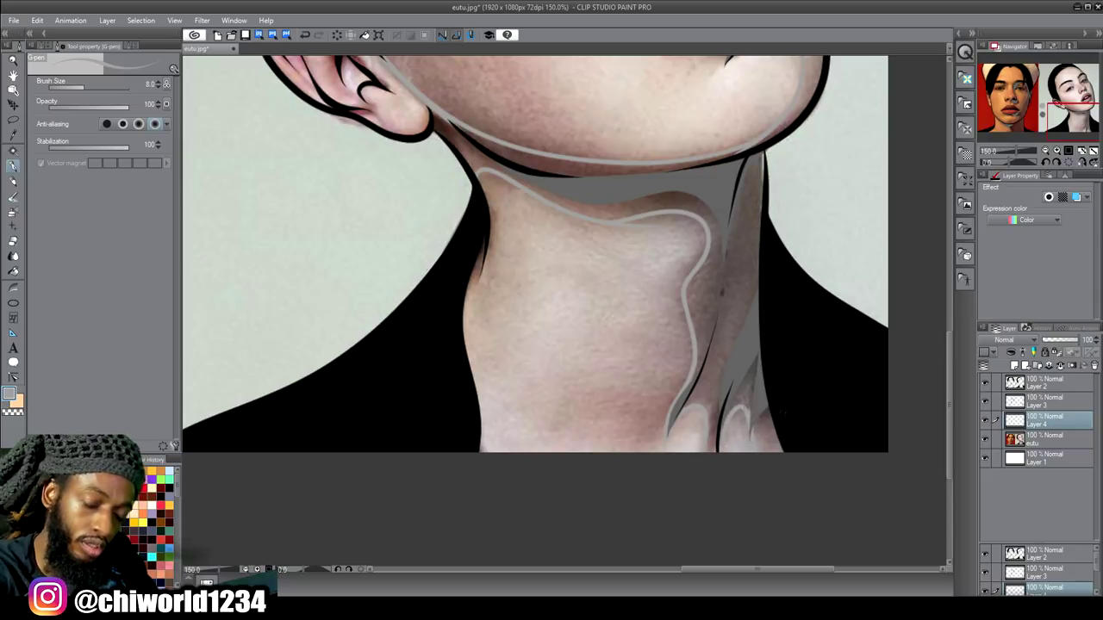
scroll(808, 417, "down", 4)
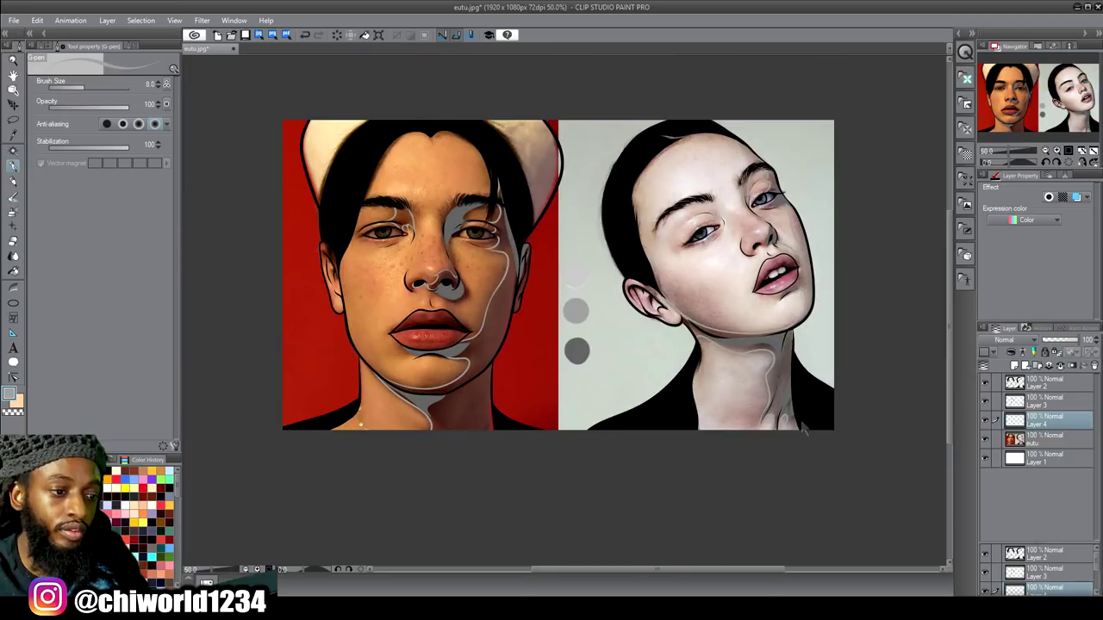
Step: Hide the eutu reference photo layer
scroll(800, 419, "up", 3)
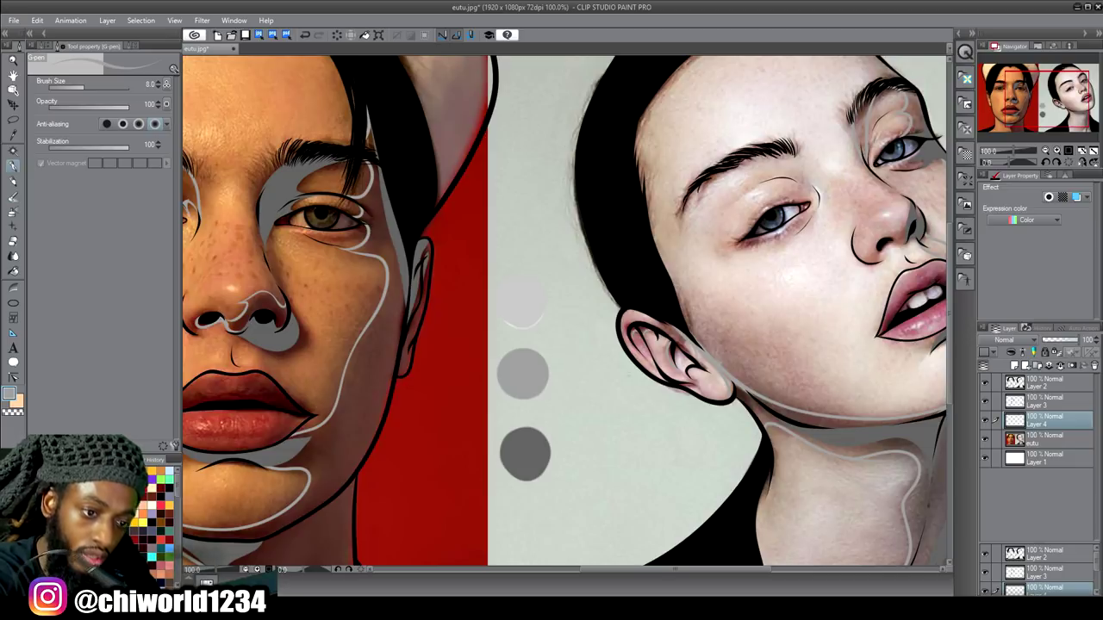
scroll(739, 465, "down", 2)
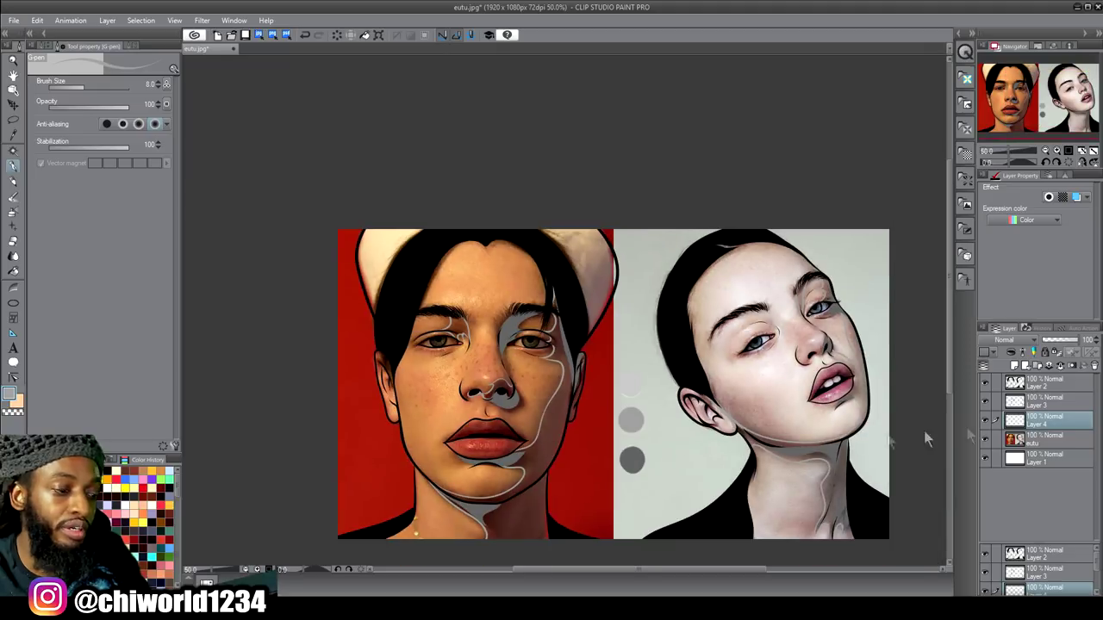
left_click(985, 438)
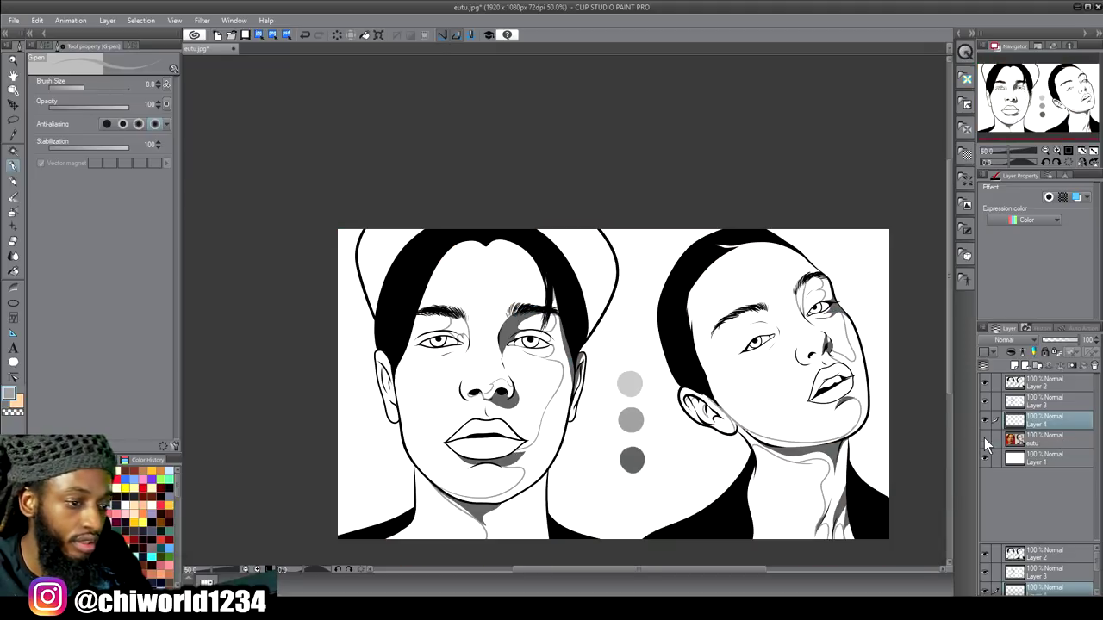
Step: Set the G-pen brush size to 23.2 and fill the outlined shadow between the man's right eye and eyebrow with medium grey
scroll(985, 437, "down", 1)
scroll(913, 446, "up", 1)
scroll(858, 453, "up", 1)
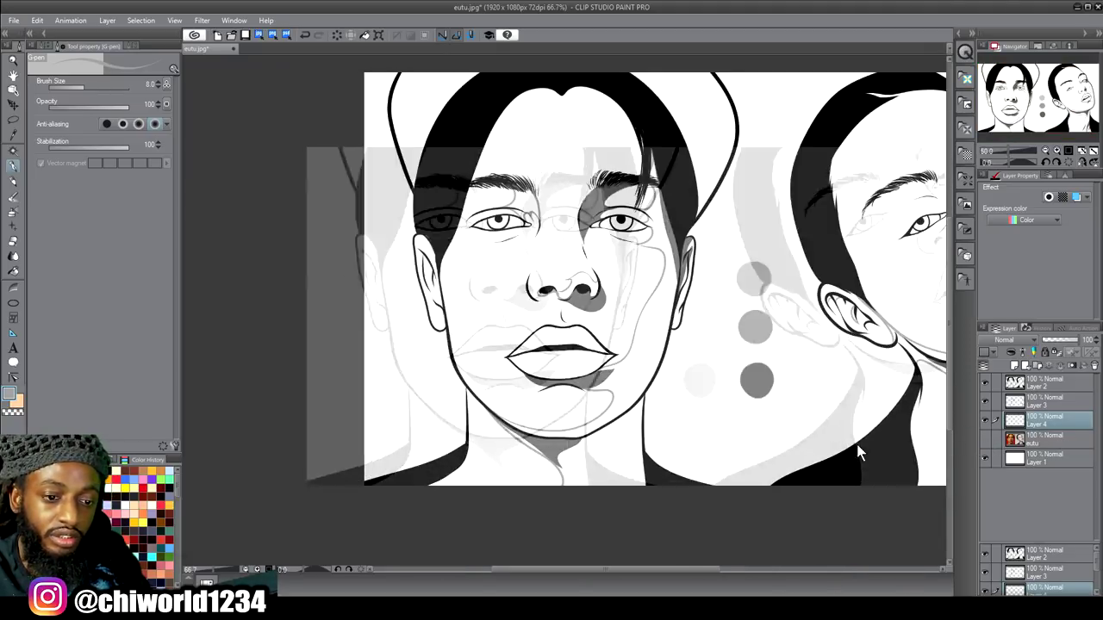
scroll(858, 454, "up", 1)
scroll(856, 444, "up", 2)
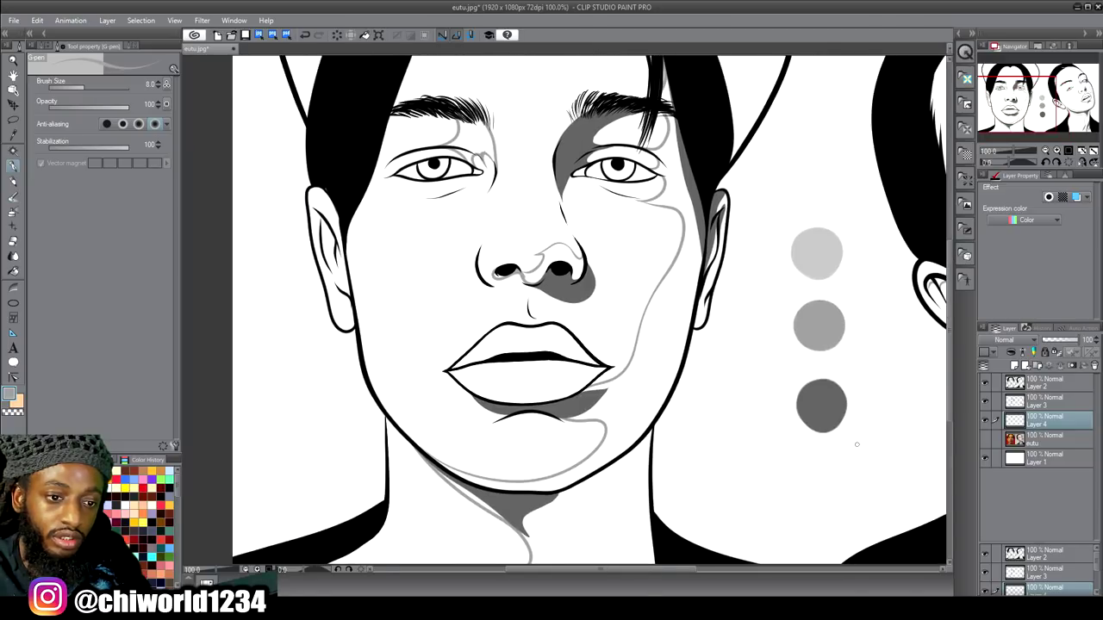
left_click_drag(856, 444, 914, 560)
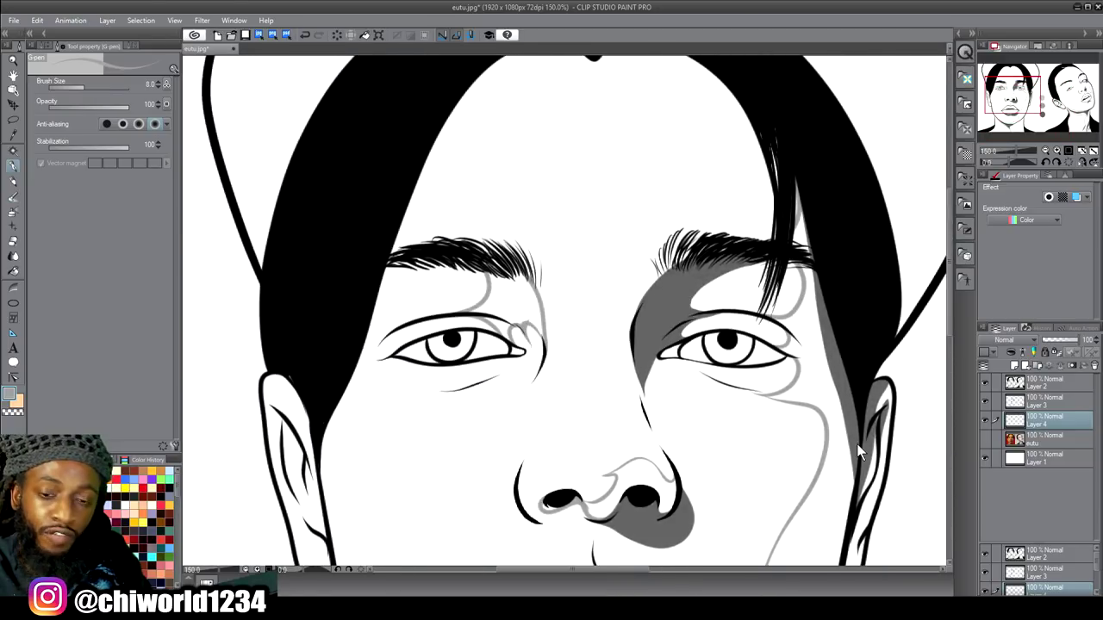
left_click_drag(80, 85, 94, 84)
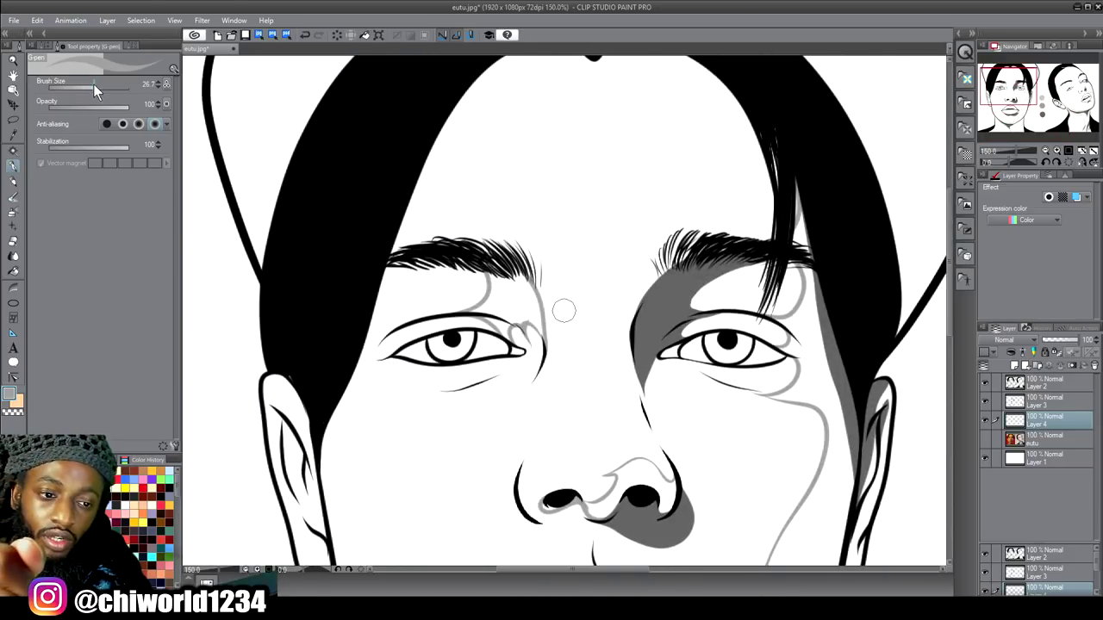
mouse_move(527, 332)
left_mouse_down()
mouse_move(523, 286)
mouse_move(522, 329)
mouse_move(538, 334)
mouse_move(523, 310)
mouse_move(521, 332)
mouse_move(518, 310)
mouse_move(494, 316)
mouse_move(481, 298)
mouse_move(472, 308)
mouse_move(491, 267)
mouse_move(491, 310)
mouse_move(495, 263)
mouse_move(508, 319)
mouse_move(513, 287)
mouse_move(523, 306)
mouse_move(506, 311)
mouse_move(510, 293)
mouse_move(483, 256)
left_mouse_up()
scroll(802, 552, "down", 3)
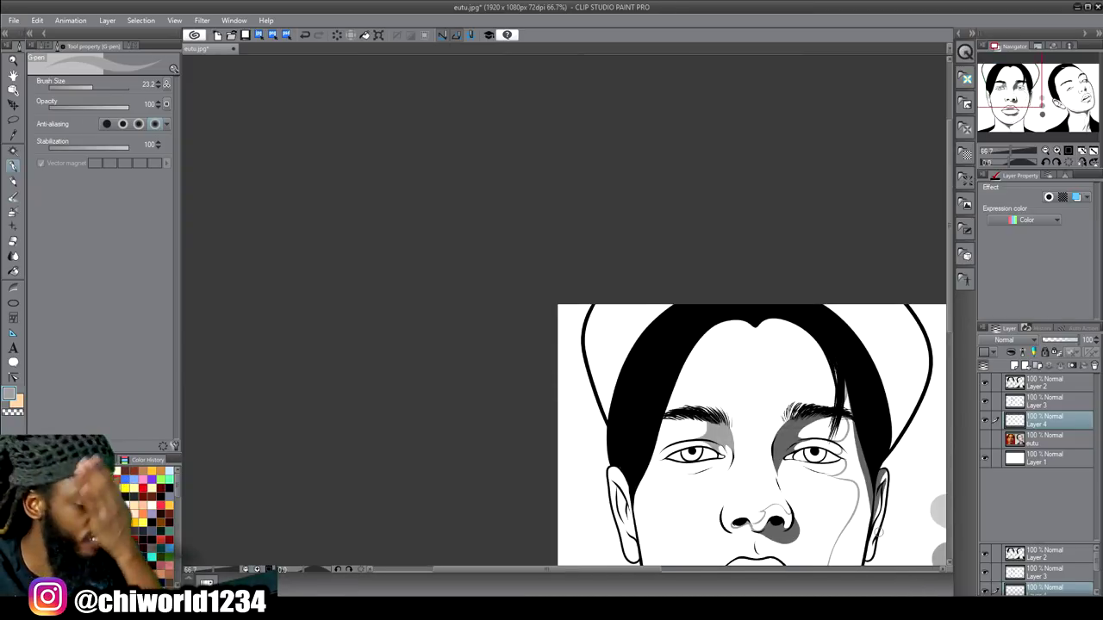
Step: Fill the outlined shadow across the underside of the man's nose with medium grey
scroll(883, 509, "down", 2)
scroll(882, 505, "up", 1)
scroll(872, 513, "up", 4)
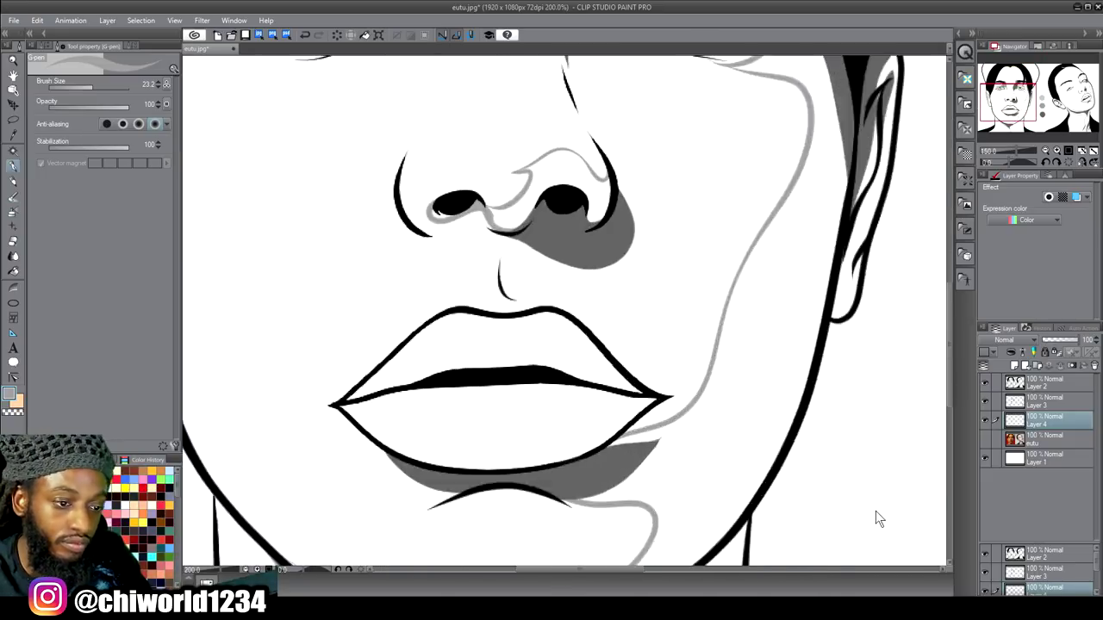
scroll(872, 513, "up", 2)
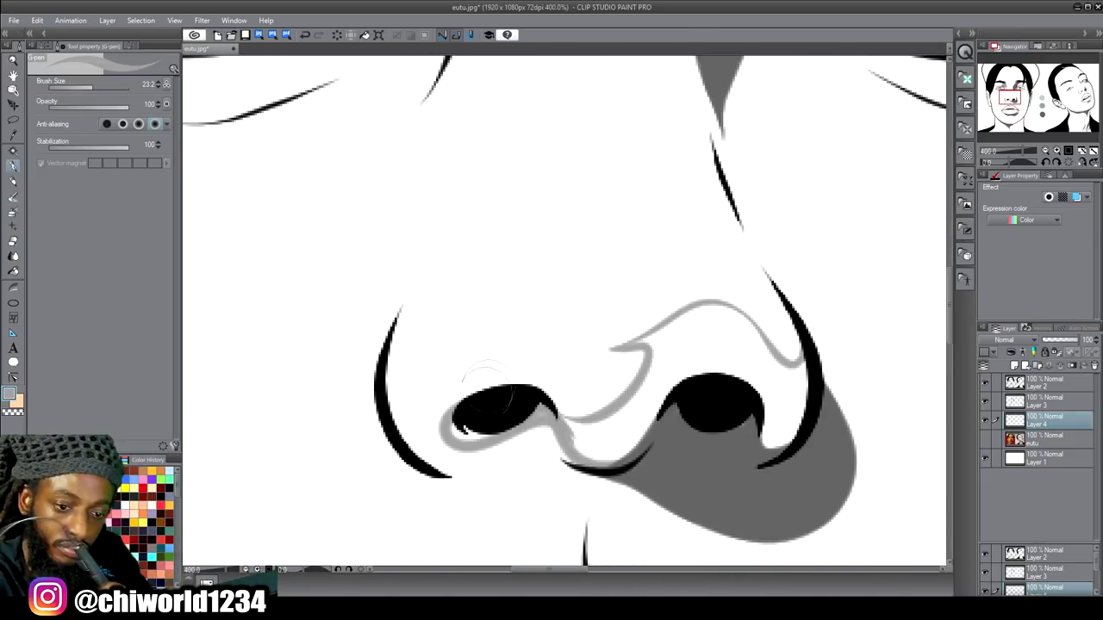
mouse_move(488, 421)
left_mouse_down()
mouse_move(456, 429)
mouse_move(553, 412)
mouse_move(587, 426)
mouse_move(659, 349)
mouse_move(646, 319)
mouse_move(622, 332)
mouse_move(649, 339)
mouse_move(683, 312)
mouse_move(719, 310)
mouse_move(788, 396)
mouse_move(805, 345)
mouse_move(754, 444)
mouse_move(763, 393)
mouse_move(689, 345)
mouse_move(621, 430)
mouse_move(758, 426)
left_mouse_up()
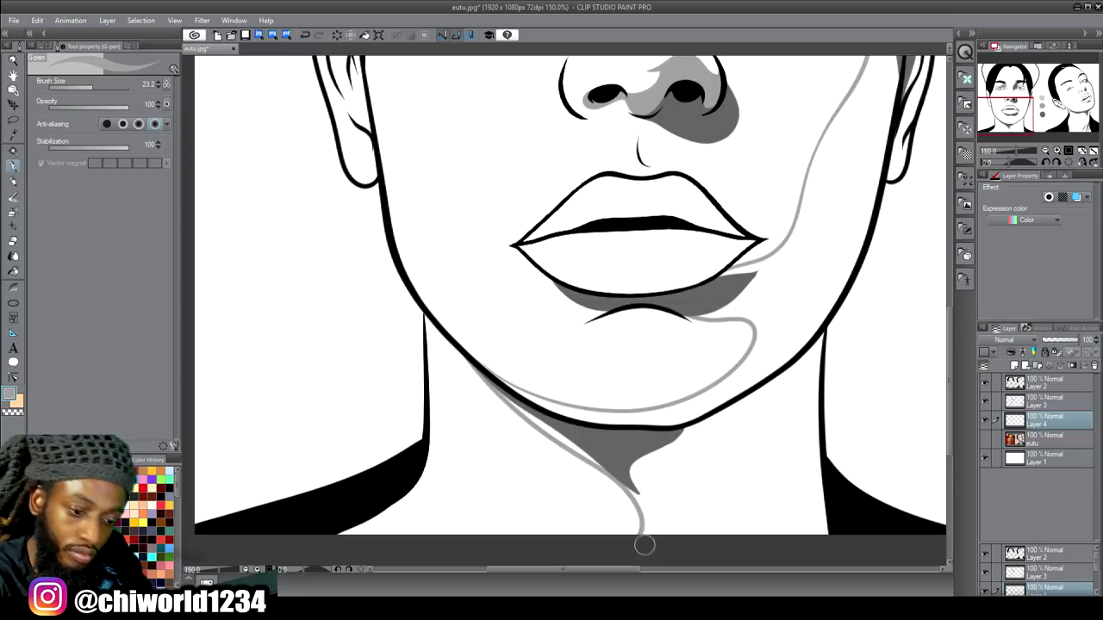
Step: Fill the outlined shadows under the man's jaw and along the lower edge of his chin with medium grey
mouse_move(648, 543)
left_mouse_down()
mouse_move(630, 471)
mouse_move(511, 402)
left_mouse_up()
mouse_move(479, 365)
left_mouse_down()
mouse_move(557, 411)
mouse_move(780, 340)
mouse_move(684, 444)
mouse_move(776, 347)
mouse_move(698, 435)
left_mouse_up()
left_click_drag(93, 86, 105, 86)
mouse_move(776, 362)
left_mouse_down()
mouse_move(703, 532)
mouse_move(659, 457)
mouse_move(750, 431)
mouse_move(720, 529)
mouse_move(807, 499)
mouse_move(810, 342)
mouse_move(819, 482)
mouse_move(818, 323)
left_mouse_up()
scroll(814, 515, "up", 2)
mouse_move(734, 519)
left_mouse_down()
mouse_move(774, 419)
mouse_move(683, 423)
mouse_move(656, 478)
left_mouse_up()
scroll(866, 427, "down", 3)
scroll(902, 453, "up", 3)
mouse_move(603, 442)
left_mouse_down()
mouse_move(636, 446)
mouse_move(653, 484)
left_mouse_up()
key("ctrl+z")
key("ctrl+z")
key("ctrl+z")
key("ctrl+z")
Step: Set the G-pen brush size to 35.5 and fill the outlined shadows on the man's neck, chin and left cheek with medium grey
left_click_drag(105, 88, 91, 88)
left_click_drag(681, 463, 629, 436)
mouse_move(646, 394)
left_mouse_down()
mouse_move(702, 371)
mouse_move(786, 200)
mouse_move(805, 130)
left_mouse_up()
left_click_drag(721, 322, 755, 239)
mouse_move(812, 181)
left_mouse_down()
mouse_move(718, 457)
mouse_move(683, 495)
left_mouse_up()
left_click_drag(808, 226, 807, 155)
left_click(13, 270)
left_click(750, 371)
key("ctrl+z")
key("p")
Step: Complete the medium-grey fill on the man's left cheek and fill the outlined shadow around the outer corner of his left eye
mouse_move(689, 416)
left_mouse_down()
mouse_move(732, 379)
mouse_move(796, 186)
left_mouse_up()
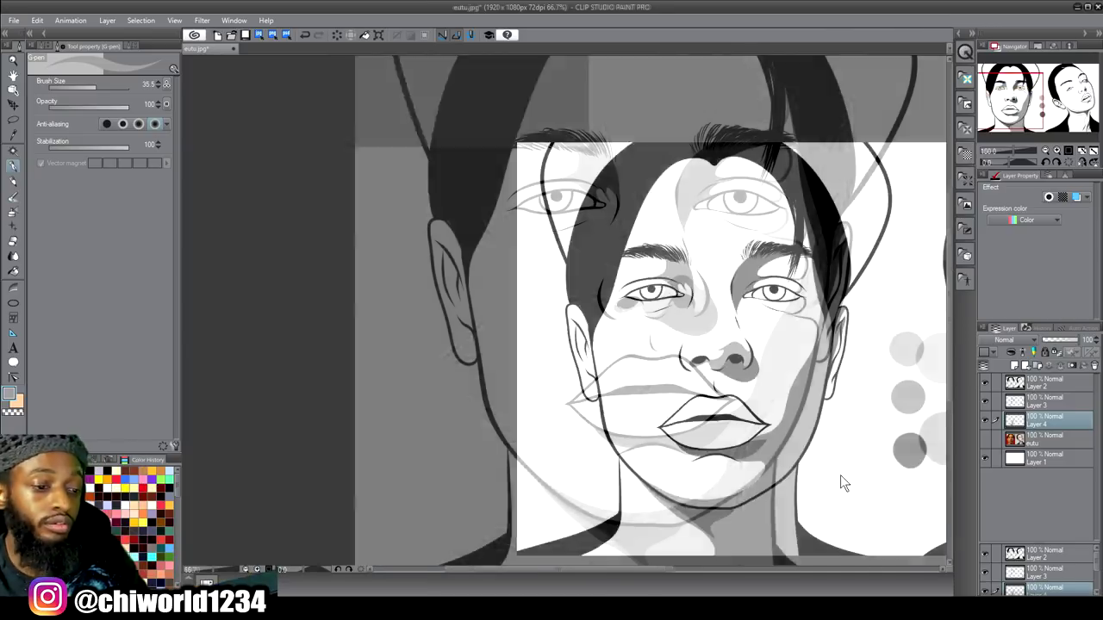
scroll(840, 475, "up", 4)
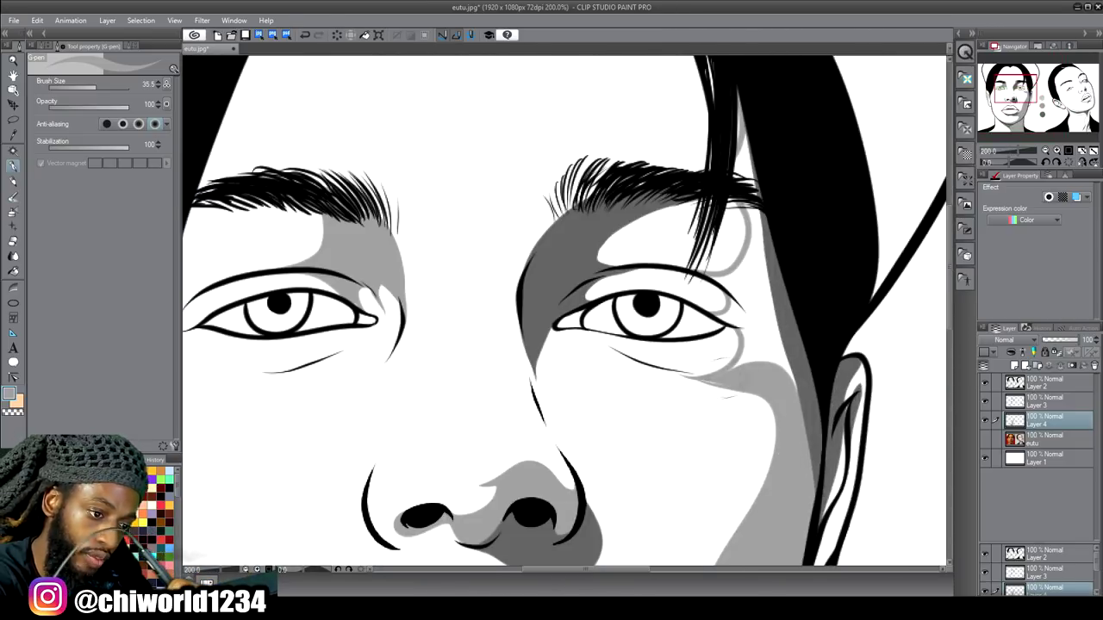
left_click_drag(726, 378, 750, 317)
mouse_move(636, 369)
left_mouse_down()
mouse_move(714, 379)
mouse_move(762, 283)
left_mouse_up()
mouse_move(748, 321)
left_mouse_down()
mouse_move(733, 324)
mouse_move(751, 200)
mouse_move(735, 209)
left_mouse_up()
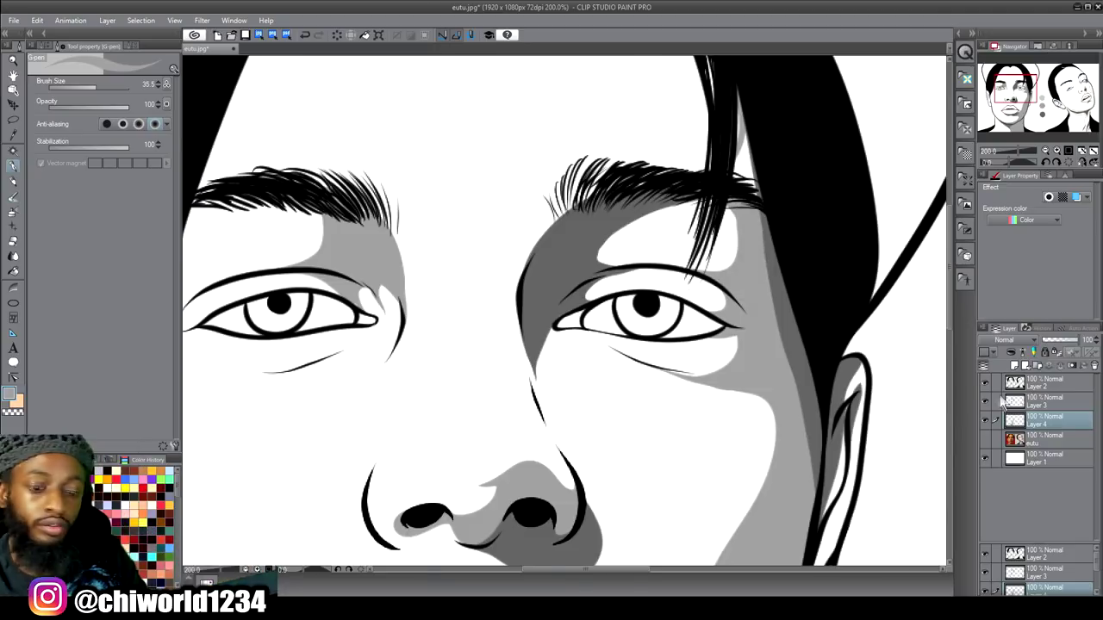
Step: Fill the outlined shadow down the front of the woman's neck to the collarbone hollows with medium grey
scroll(874, 357, "down", 6)
scroll(874, 356, "up", 4)
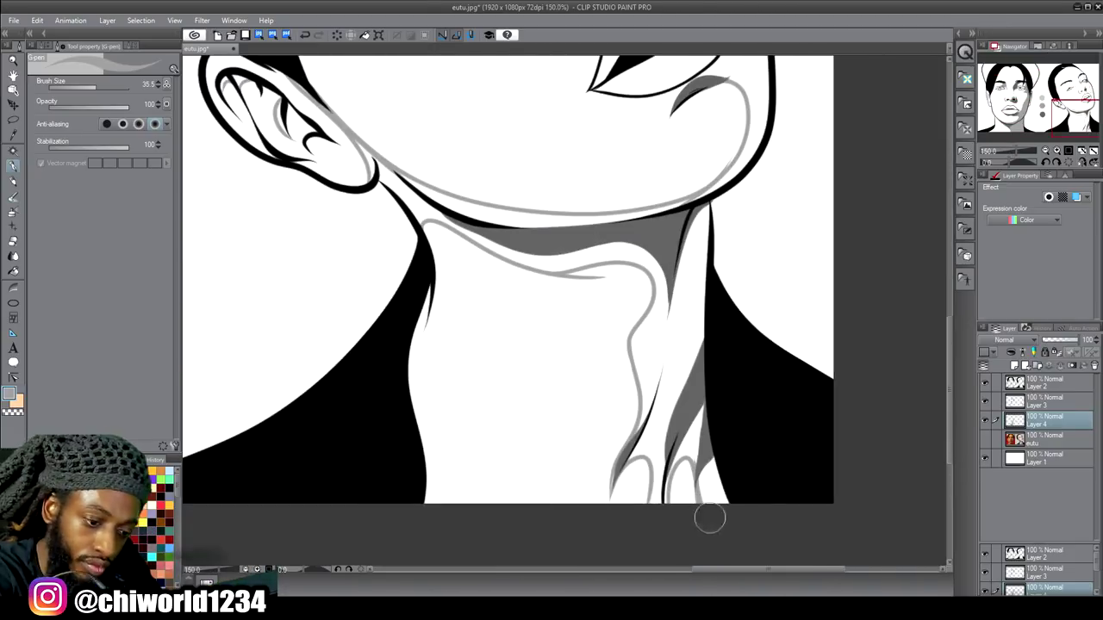
left_click(985, 439)
left_click(985, 439)
left_click_drag(706, 516, 706, 462)
left_click_drag(668, 507, 664, 446)
left_click_drag(676, 465, 702, 405)
left_click_drag(658, 520, 661, 425)
mouse_move(630, 464)
left_mouse_down()
mouse_move(636, 341)
mouse_move(657, 306)
mouse_move(642, 253)
mouse_move(688, 300)
left_mouse_up()
left_click_drag(700, 232, 682, 353)
left_click_drag(704, 207, 700, 248)
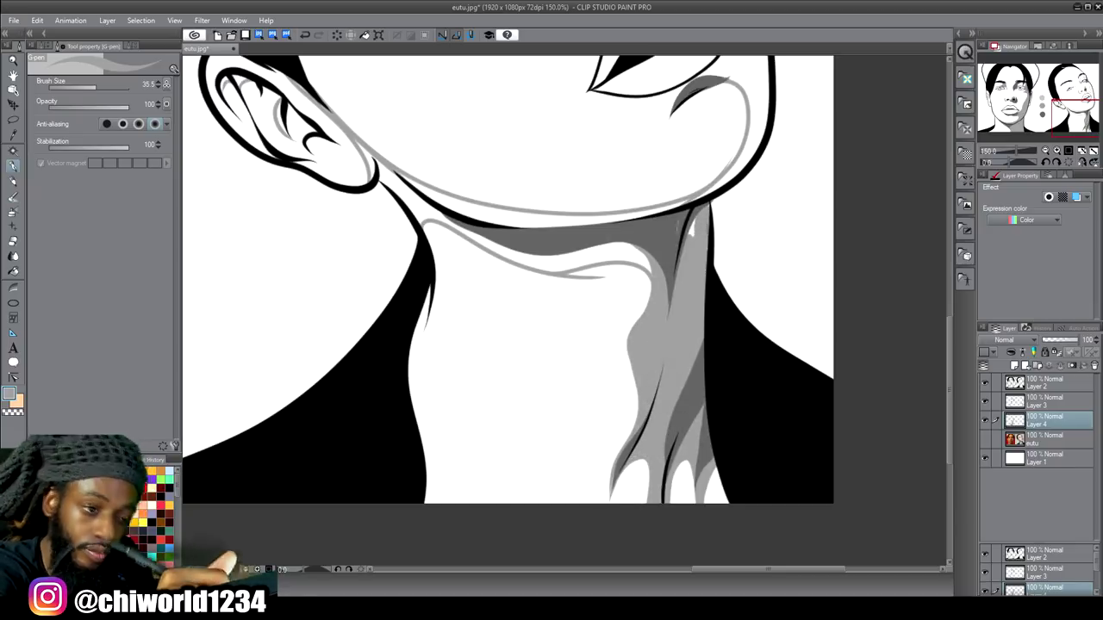
Step: Fill the outlined shadows below the woman's jaw and along her jawline toward the ear with medium grey
scroll(799, 378, "up", 1)
left_click_drag(615, 152, 788, 377)
mouse_move(471, 400)
left_mouse_down()
mouse_move(764, 436)
mouse_move(400, 309)
mouse_move(552, 383)
left_mouse_up()
mouse_move(841, 374)
left_mouse_down()
mouse_move(624, 397)
mouse_move(541, 386)
left_mouse_up()
left_click_drag(541, 379, 712, 386)
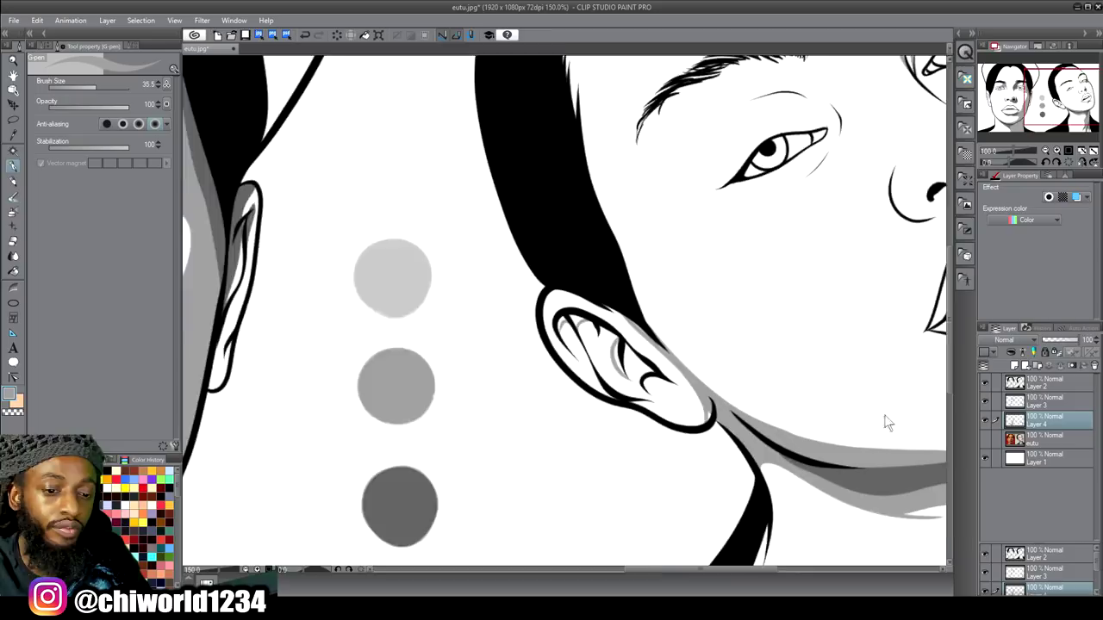
Step: Fill the outlined shadows inside the woman's ear with medium grey
scroll(887, 423, "up", 2)
mouse_move(574, 362)
left_mouse_down()
mouse_move(534, 321)
mouse_move(552, 371)
left_mouse_up()
mouse_move(467, 295)
left_mouse_down()
mouse_move(474, 326)
mouse_move(457, 296)
left_mouse_up()
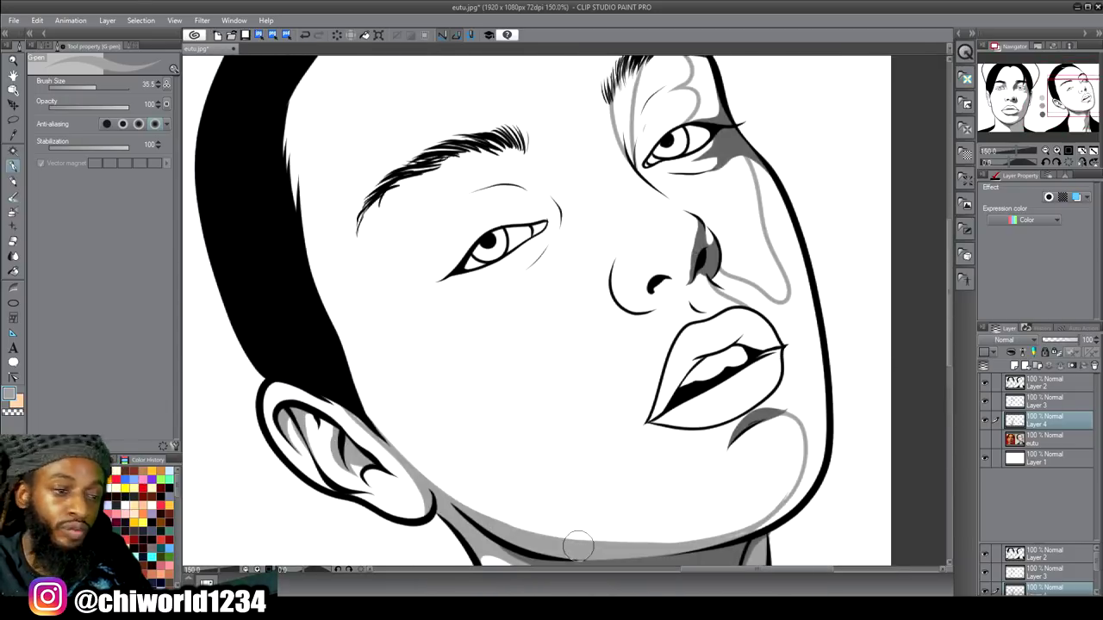
Step: Fill the outlined shadow down the woman's left cheek and around her chin with medium grey
mouse_move(770, 519)
left_mouse_down()
mouse_move(793, 503)
mouse_move(790, 257)
mouse_move(747, 171)
mouse_move(808, 336)
left_mouse_up()
key("ctrl+z")
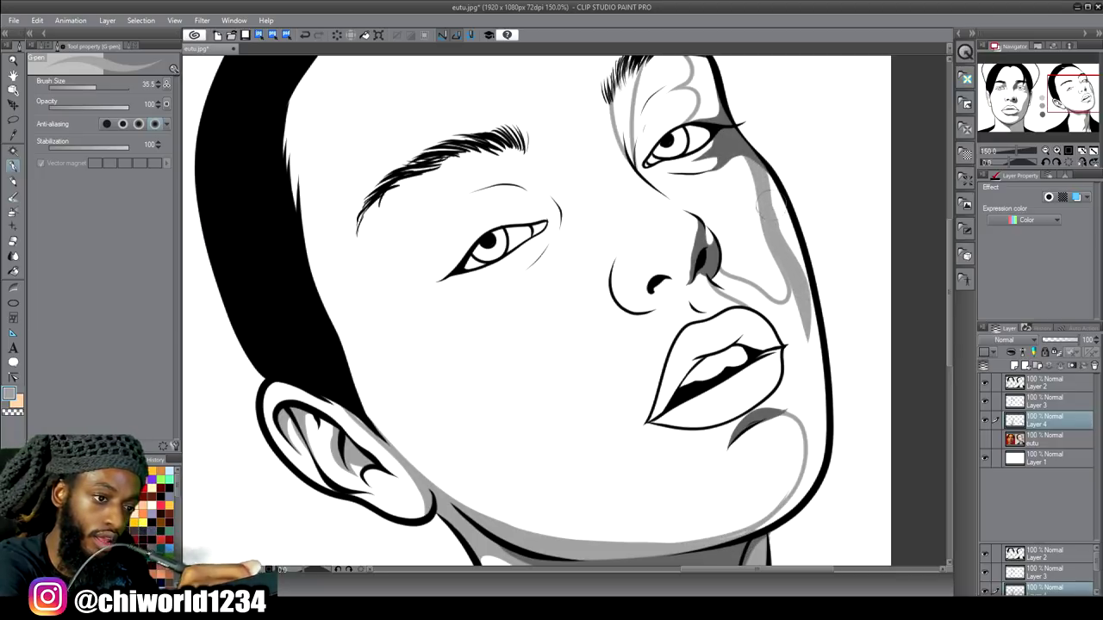
left_click_drag(795, 281, 759, 164)
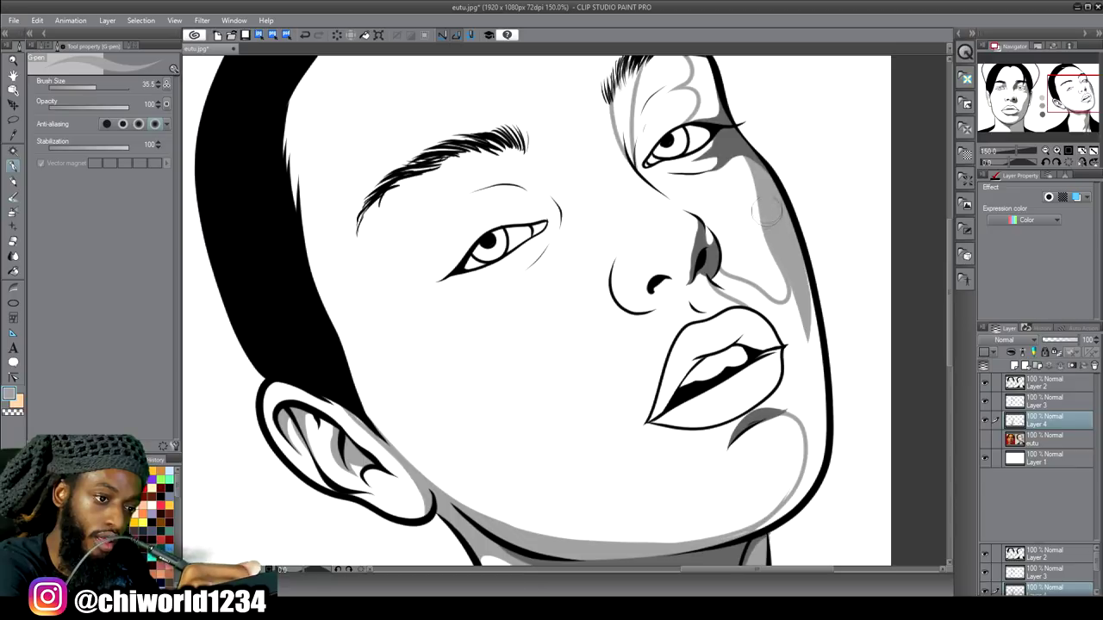
mouse_move(769, 218)
left_mouse_down()
mouse_move(793, 274)
mouse_move(802, 376)
left_mouse_up()
mouse_move(740, 539)
left_mouse_down()
mouse_move(810, 482)
mouse_move(815, 414)
mouse_move(794, 263)
mouse_move(774, 207)
left_mouse_up()
left_click_drag(806, 469, 792, 396)
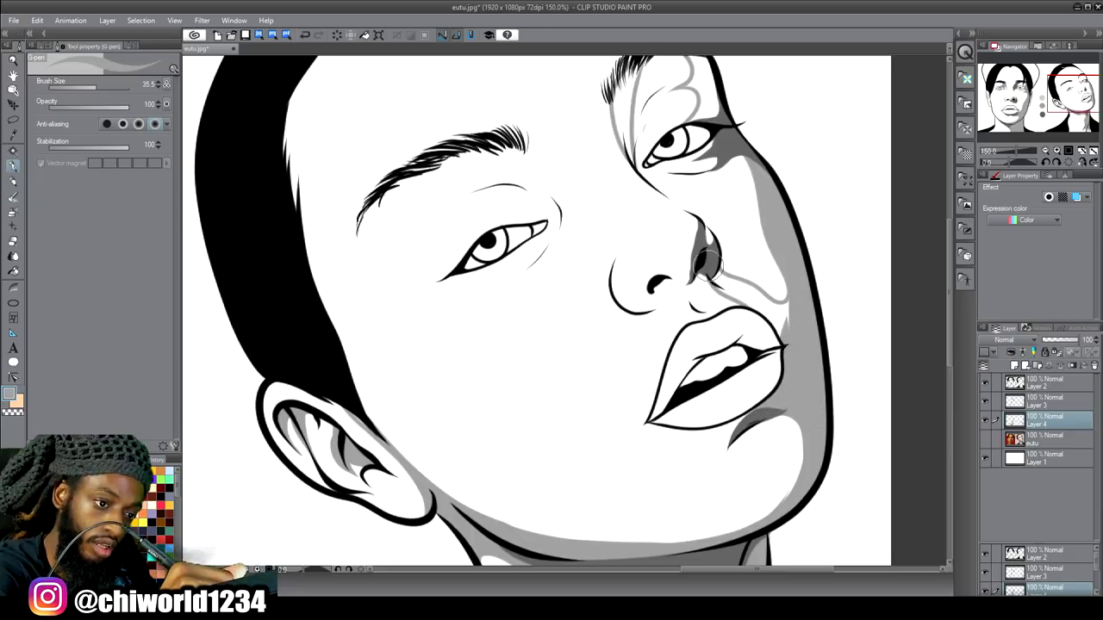
Step: Fill the outlined shadows between the woman's nose and upper lip and around her left eye socket with medium grey
mouse_move(727, 284)
left_mouse_down()
mouse_move(791, 324)
mouse_move(795, 295)
mouse_move(774, 305)
mouse_move(715, 272)
left_mouse_up()
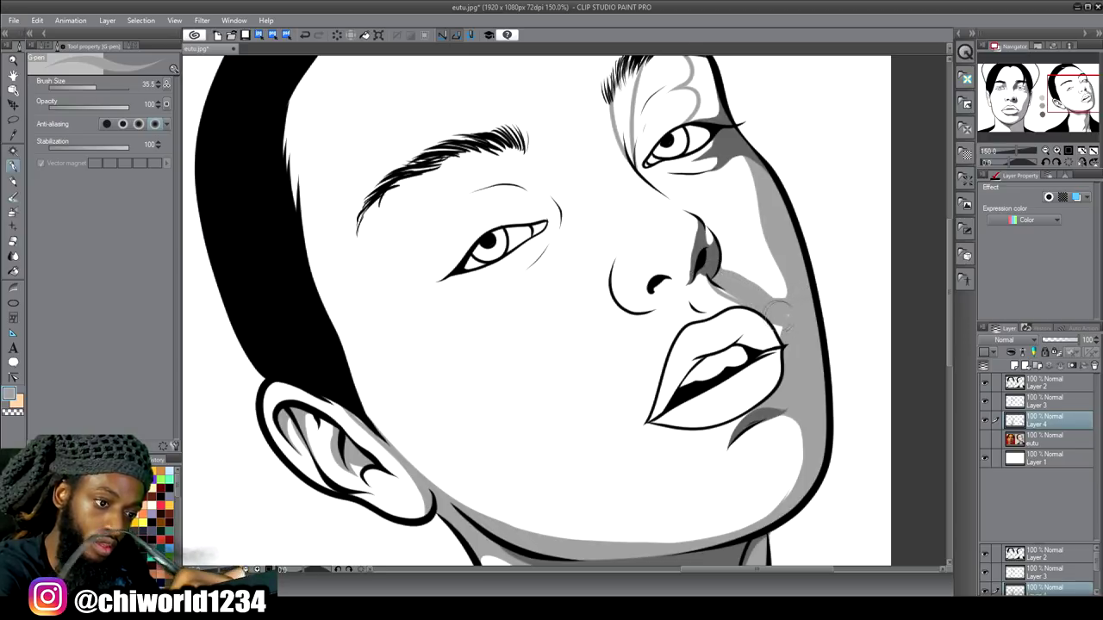
left_click_drag(783, 324, 784, 332)
mouse_move(737, 291)
left_mouse_down()
mouse_move(710, 263)
mouse_move(728, 288)
mouse_move(709, 263)
mouse_move(773, 303)
mouse_move(698, 249)
left_mouse_up()
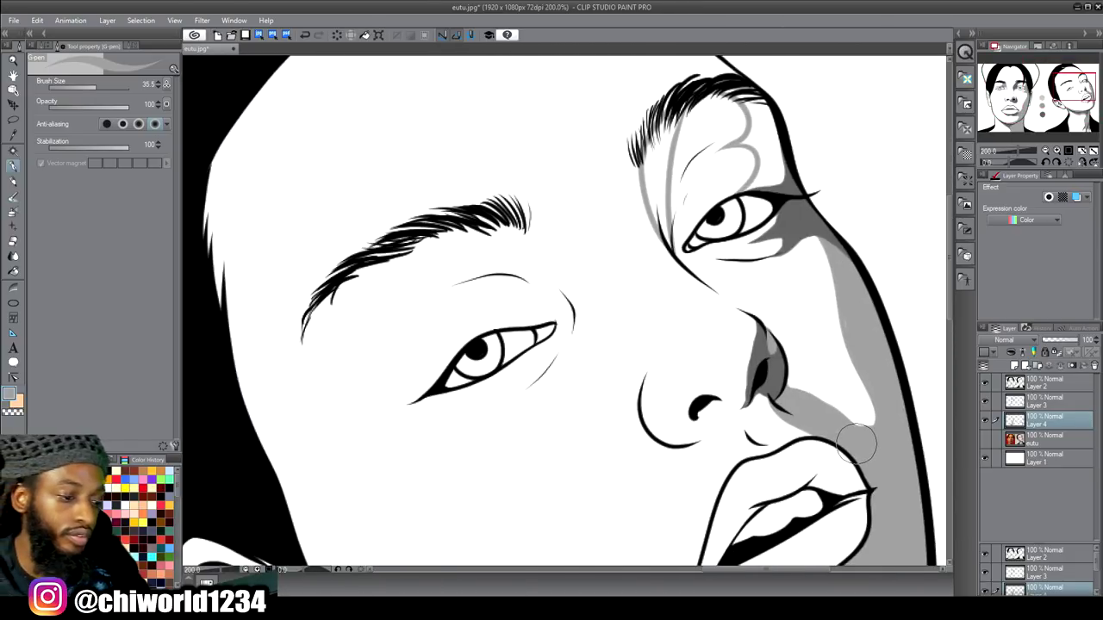
mouse_move(797, 383)
left_mouse_down()
mouse_move(831, 418)
mouse_move(862, 423)
mouse_move(875, 405)
mouse_move(840, 317)
left_mouse_up()
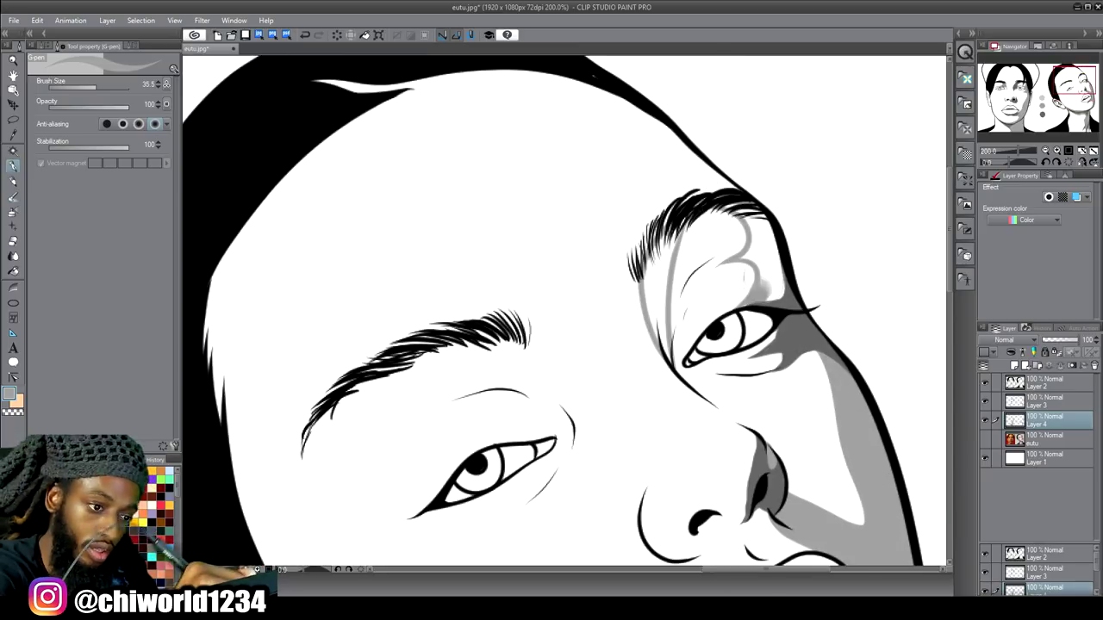
mouse_move(757, 289)
left_mouse_down()
mouse_move(737, 259)
mouse_move(748, 220)
mouse_move(776, 284)
mouse_move(765, 231)
mouse_move(659, 284)
left_mouse_up()
Step: Set the G-pen brush size to 8.6 and shade the white of the woman's right eye with medium grey
scroll(867, 523, "down", 5)
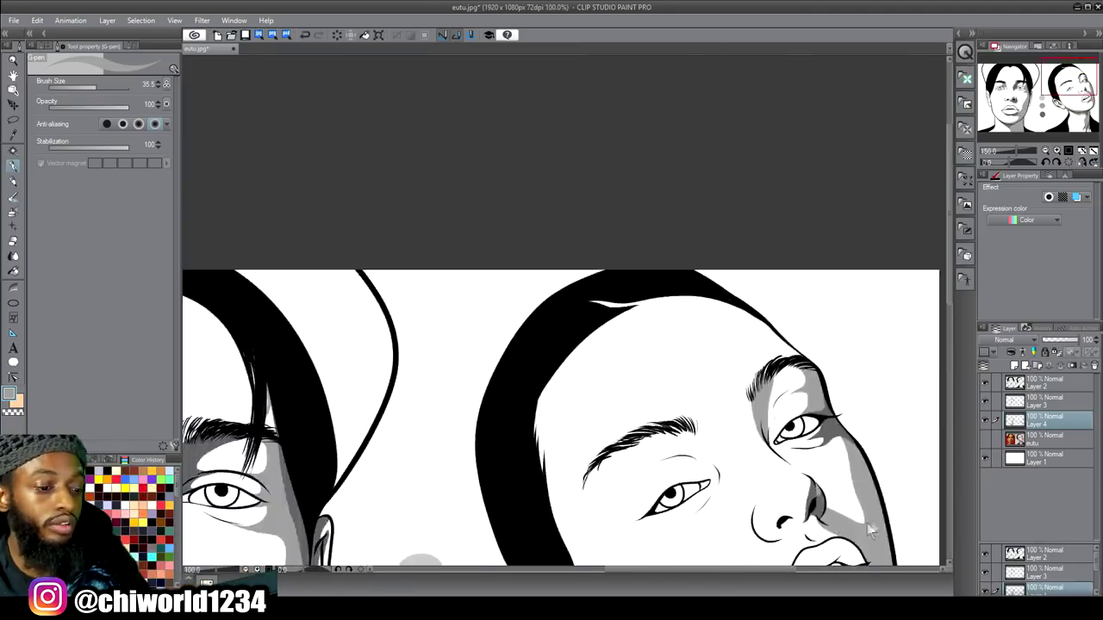
scroll(884, 492, "up", 2)
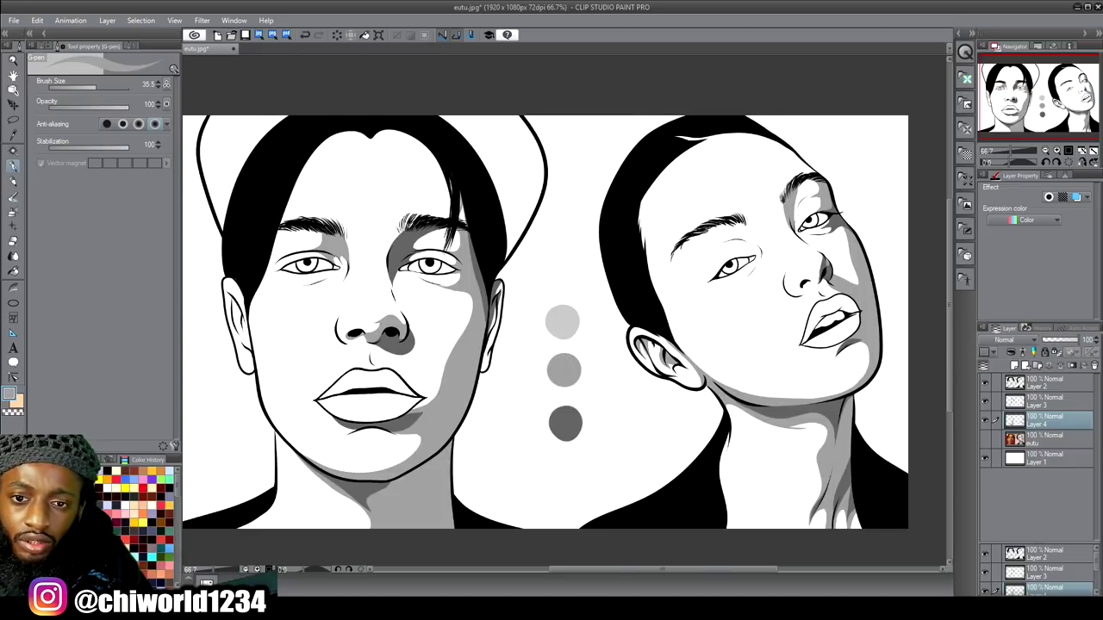
scroll(564, 310, "up", 1)
key("ctrl+plus")
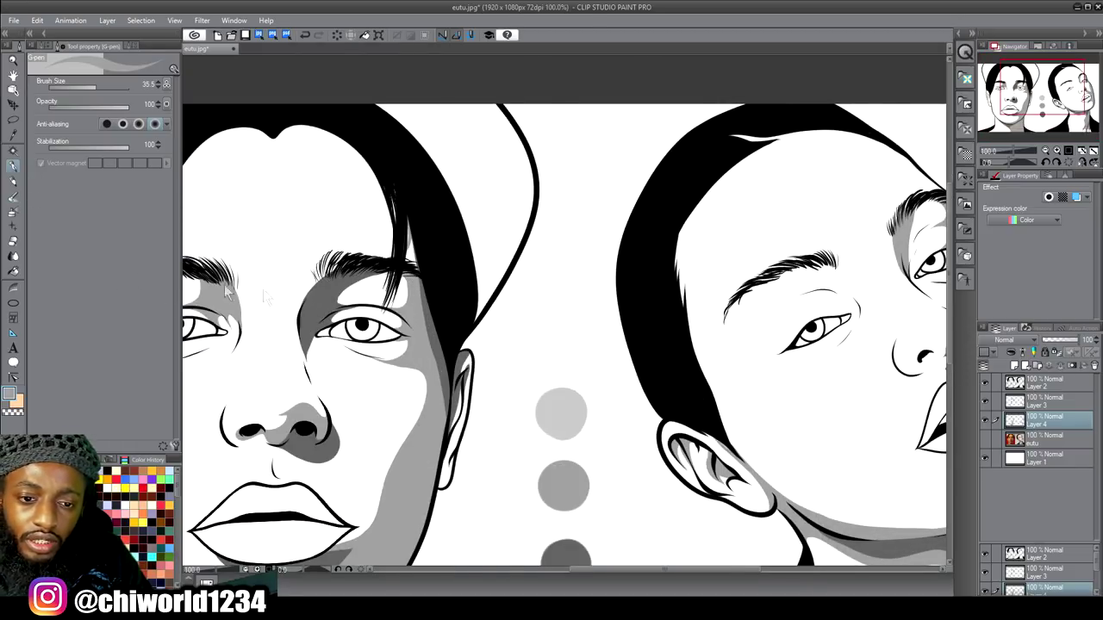
scroll(608, 337, "up", 8)
scroll(608, 338, "left", 1)
scroll(608, 337, "up", 2)
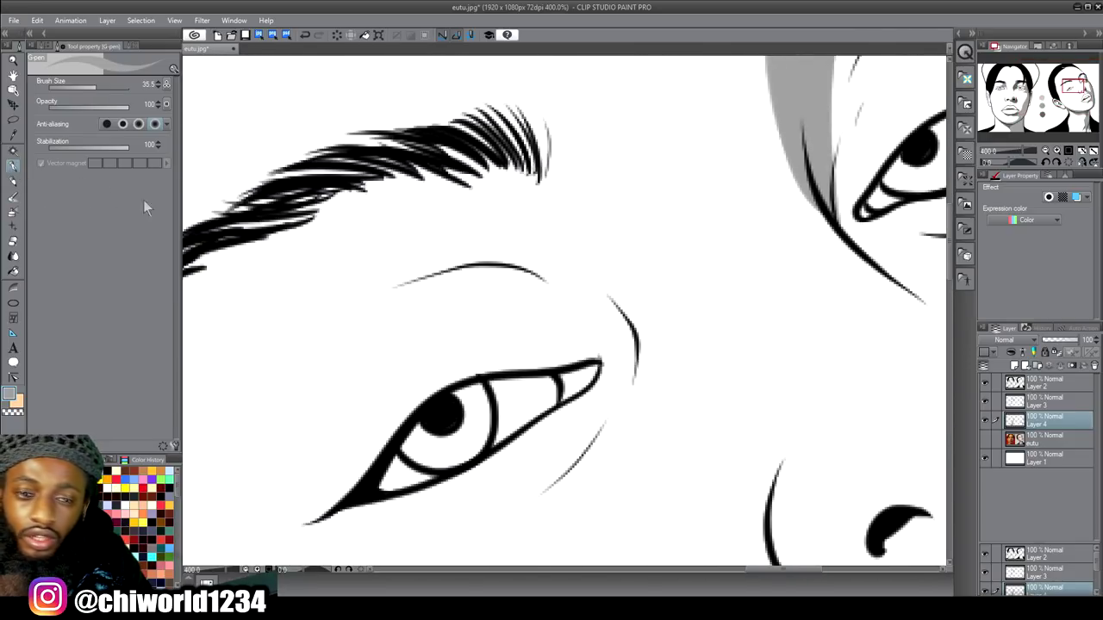
left_click_drag(94, 90, 84, 90)
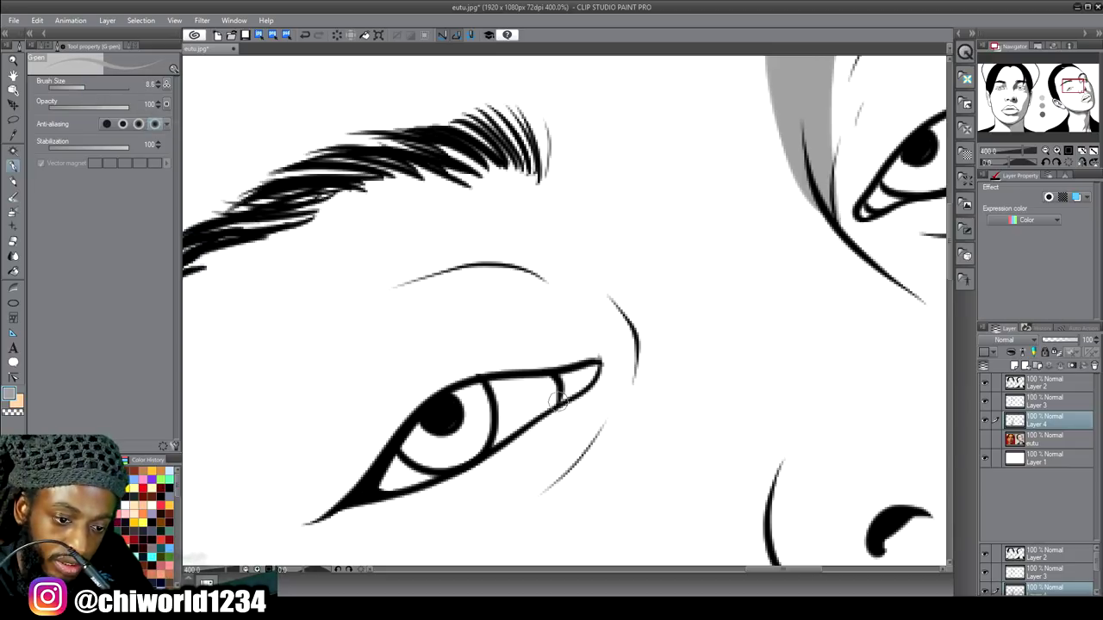
mouse_move(523, 389)
left_mouse_down()
mouse_move(489, 395)
mouse_move(554, 388)
mouse_move(515, 384)
left_mouse_up()
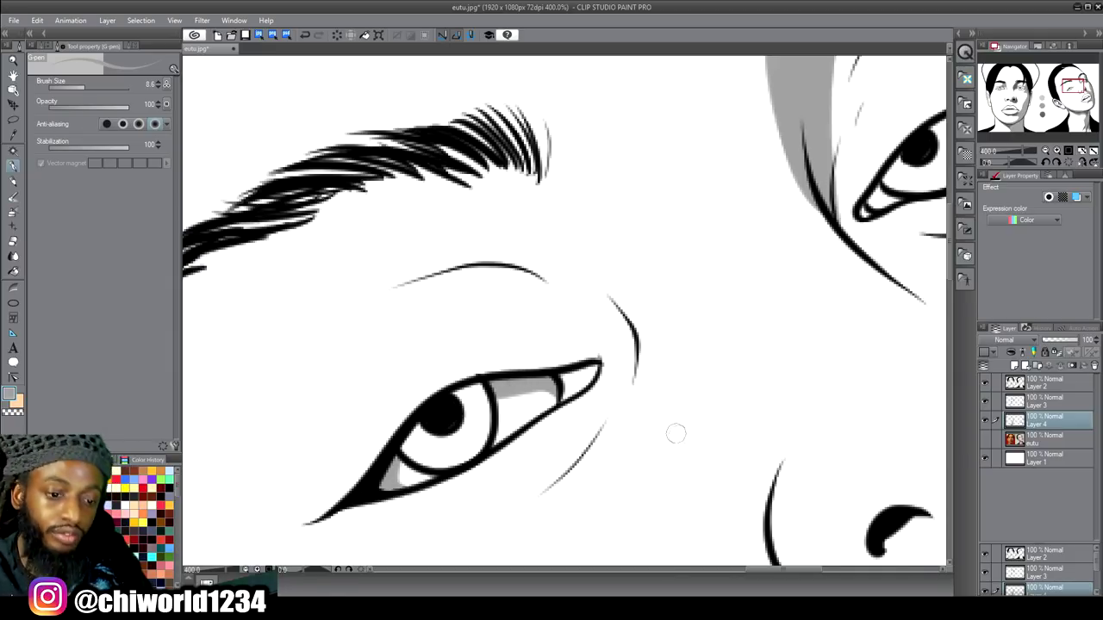
Step: Shade the white of the woman's left eye with medium grey below the upper lid and at the inner corner
scroll(759, 417, "down", 2)
scroll(760, 417, "up", 2)
scroll(758, 415, "up", 2)
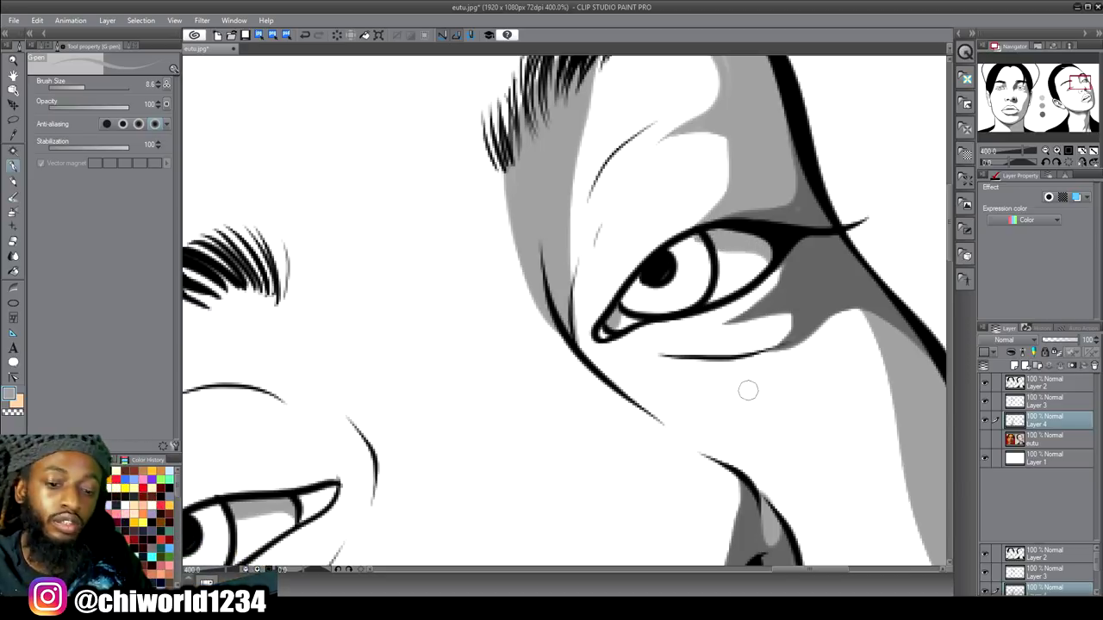
Step: Shade the whites of the man's left and right eyes with medium grey below the upper lids
scroll(747, 390, "down", 7)
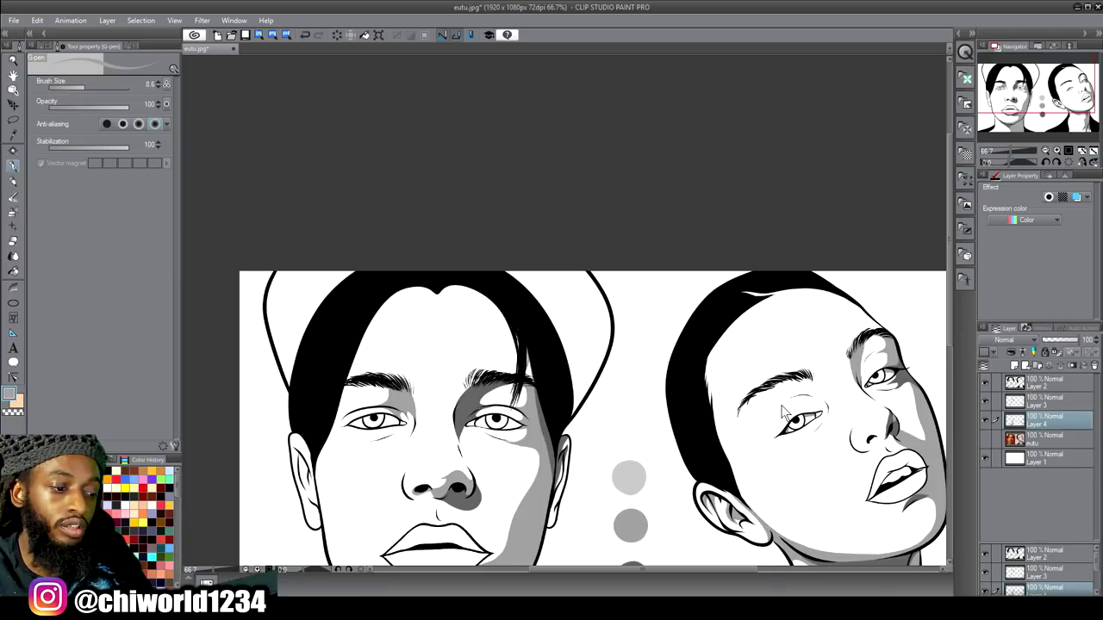
scroll(782, 411, "up", 5)
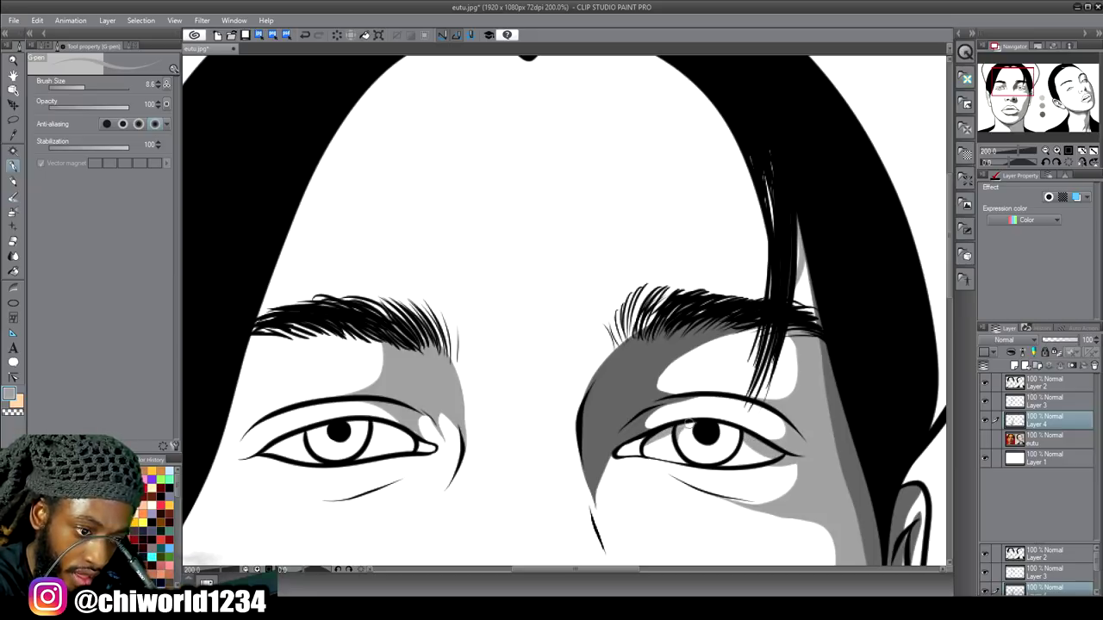
scroll(560, 308, "down", 2)
scroll(560, 308, "up", 1)
left_click_drag(358, 524, 559, 524)
scroll(558, 522, "up", 3)
scroll(560, 529, "right", 4)
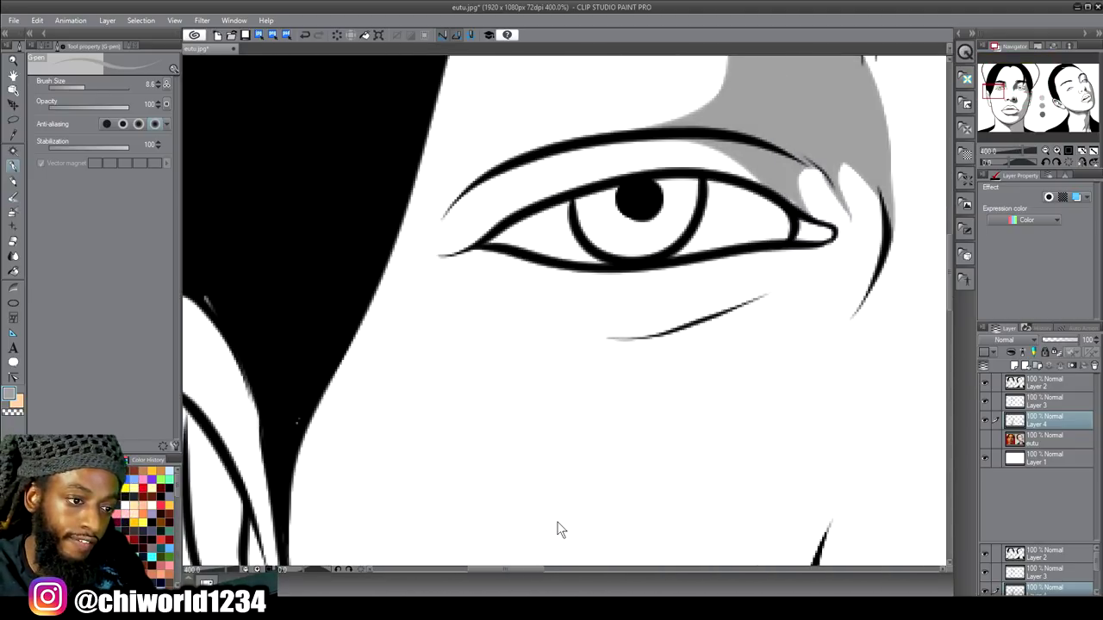
scroll(558, 522, "up", 3)
mouse_move(513, 418)
left_mouse_down()
mouse_move(572, 381)
mouse_move(508, 410)
left_mouse_up()
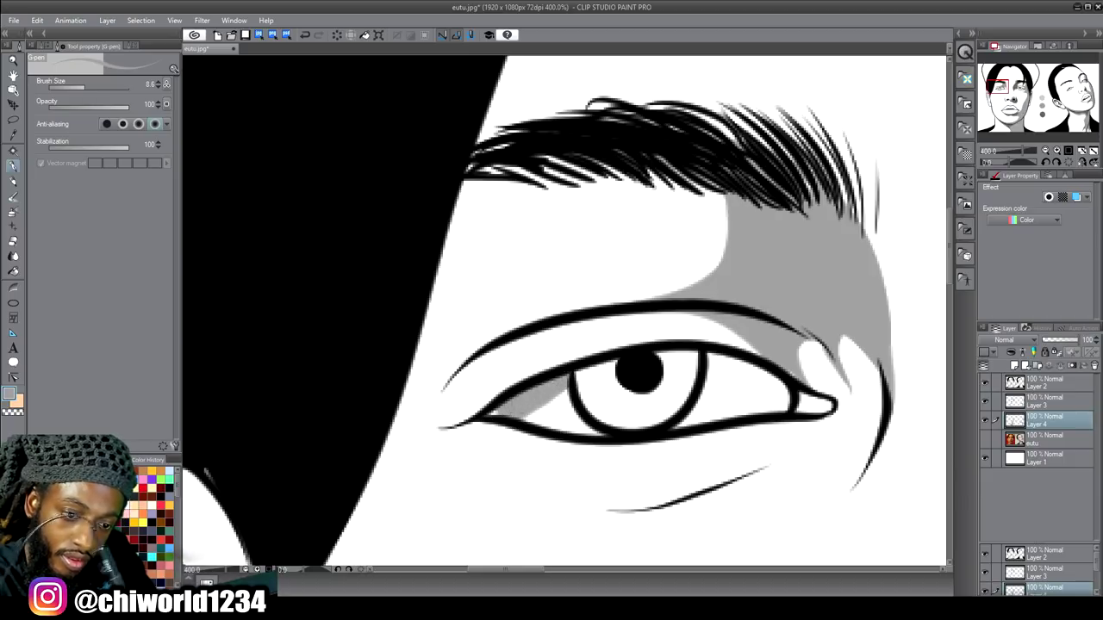
left_click_drag(775, 404, 714, 362)
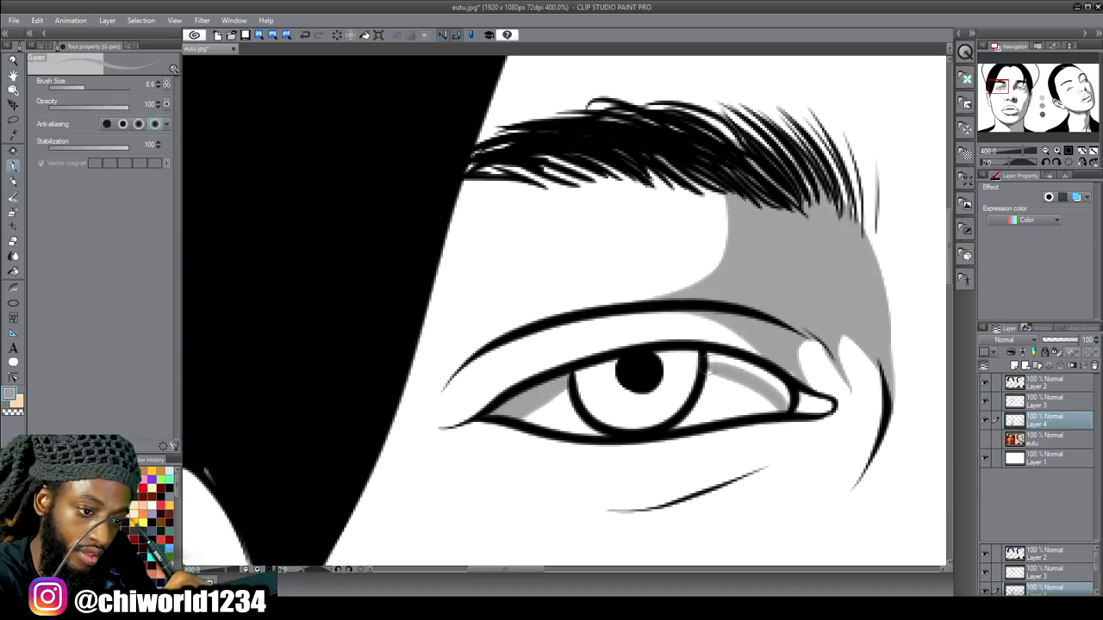
mouse_move(781, 400)
left_mouse_down()
mouse_move(781, 388)
mouse_move(713, 362)
left_mouse_up()
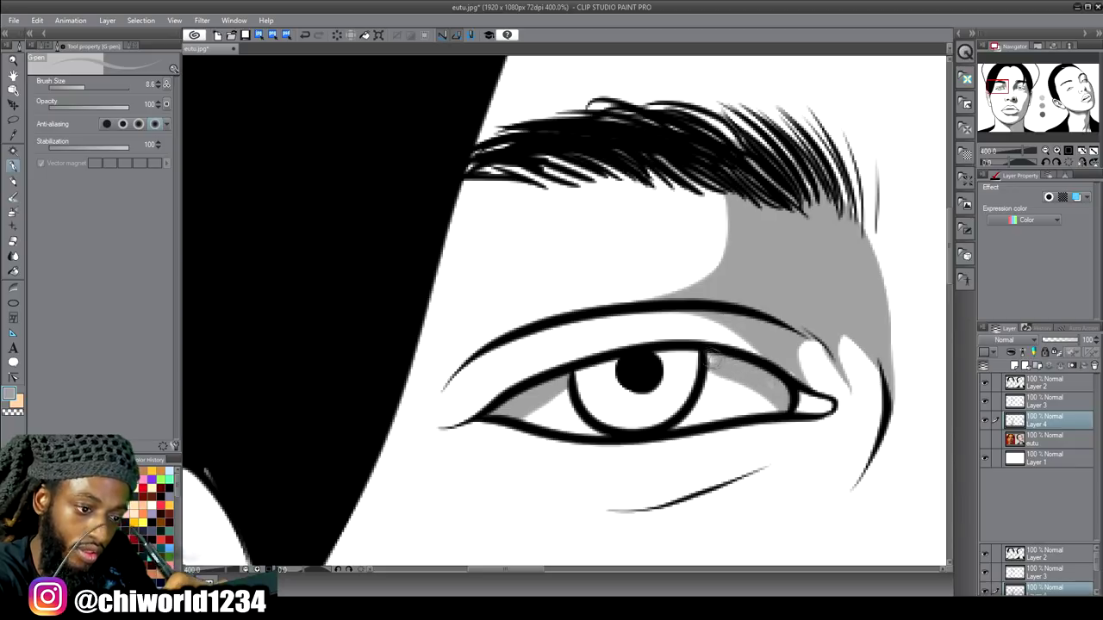
Step: Create a new raster layer and place it directly below Layer 4
scroll(868, 524, "down", 8)
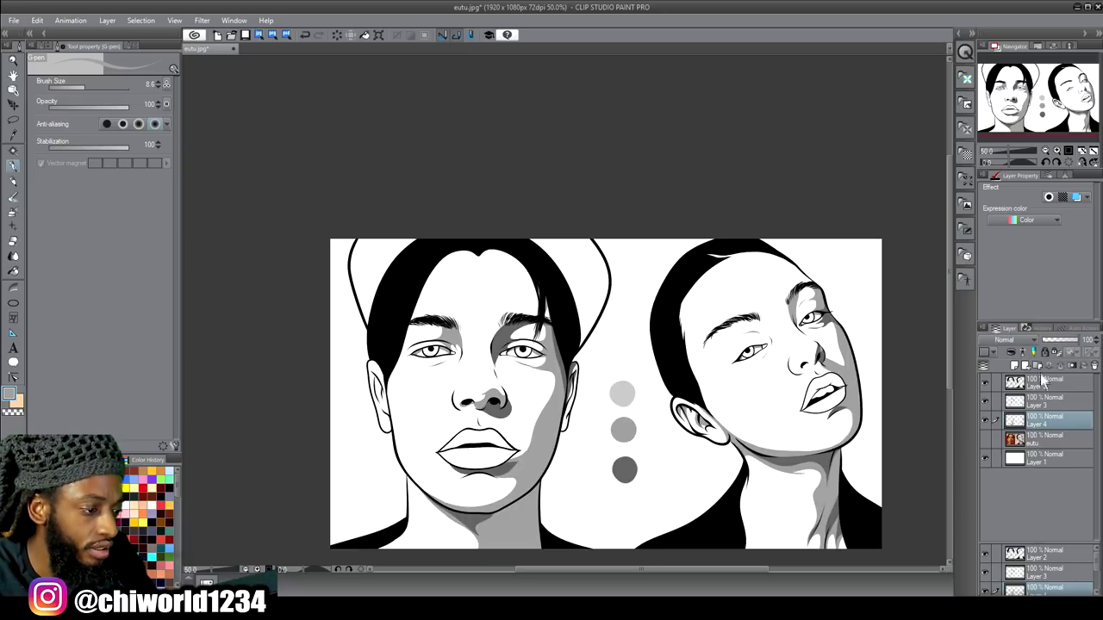
left_click(1015, 367)
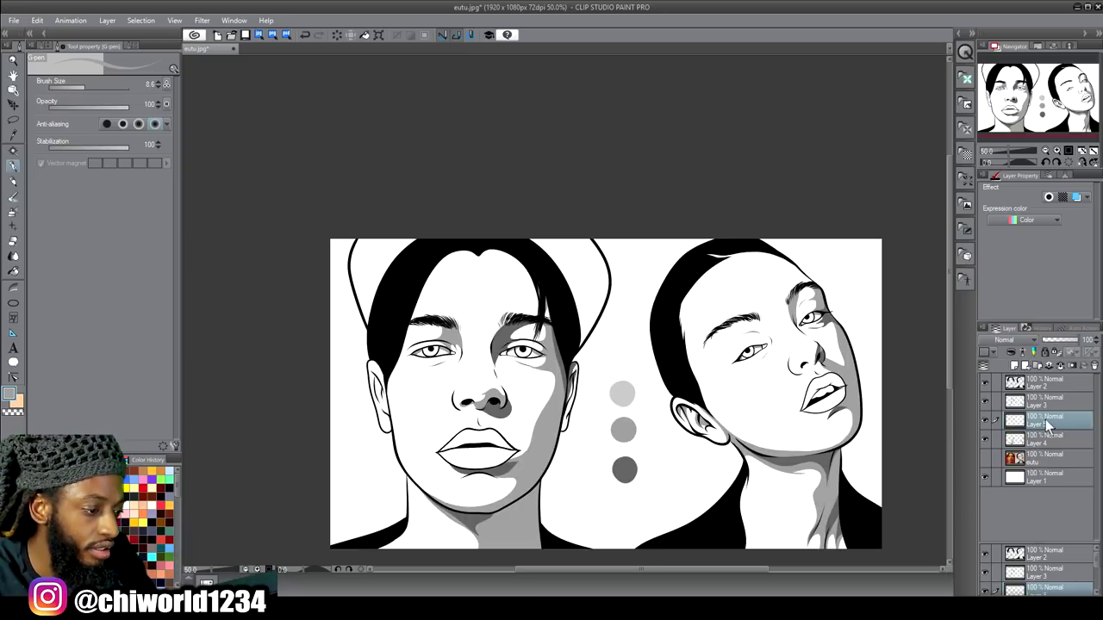
left_click_drag(1047, 424, 1047, 455)
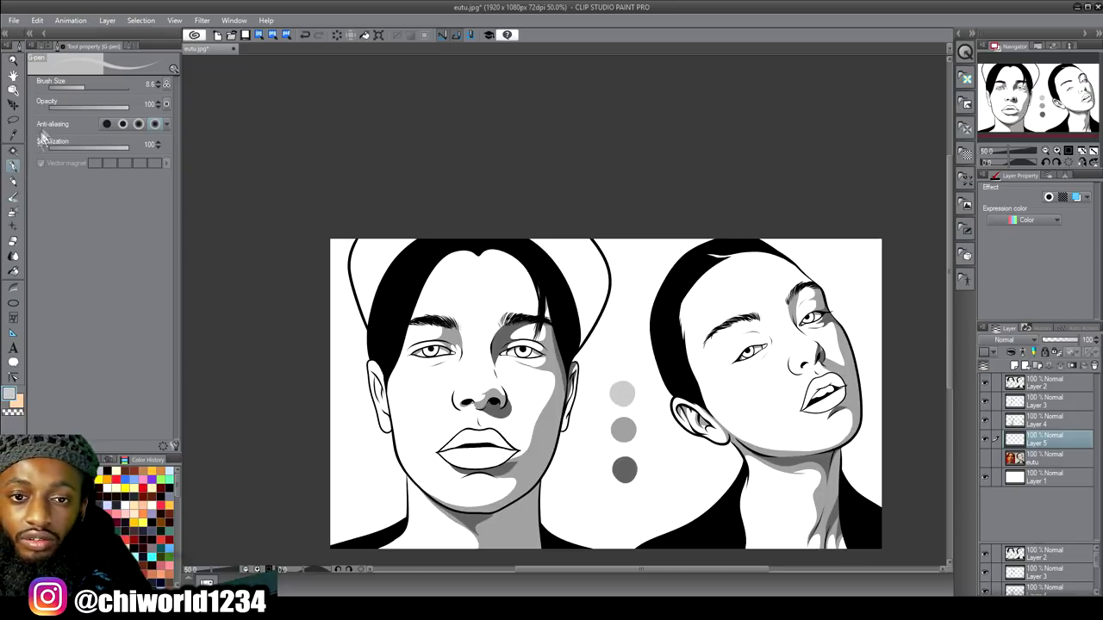
Step: Set the G-pen brush size to 257.1 and cover the man's face, ears and neck with light grey on Layer 5
left_click_drag(91, 90, 113, 90)
mouse_move(492, 358)
left_mouse_down()
mouse_move(492, 451)
mouse_move(530, 405)
mouse_move(529, 360)
mouse_move(489, 274)
mouse_move(465, 469)
mouse_move(488, 478)
mouse_move(466, 530)
mouse_move(450, 301)
mouse_move(427, 289)
left_mouse_up()
mouse_move(441, 517)
left_mouse_down()
mouse_move(416, 413)
mouse_move(425, 400)
mouse_move(408, 453)
mouse_move(416, 358)
mouse_move(420, 392)
mouse_move(408, 349)
mouse_move(389, 418)
mouse_move(376, 345)
mouse_move(399, 387)
mouse_move(404, 340)
mouse_move(441, 280)
left_mouse_up()
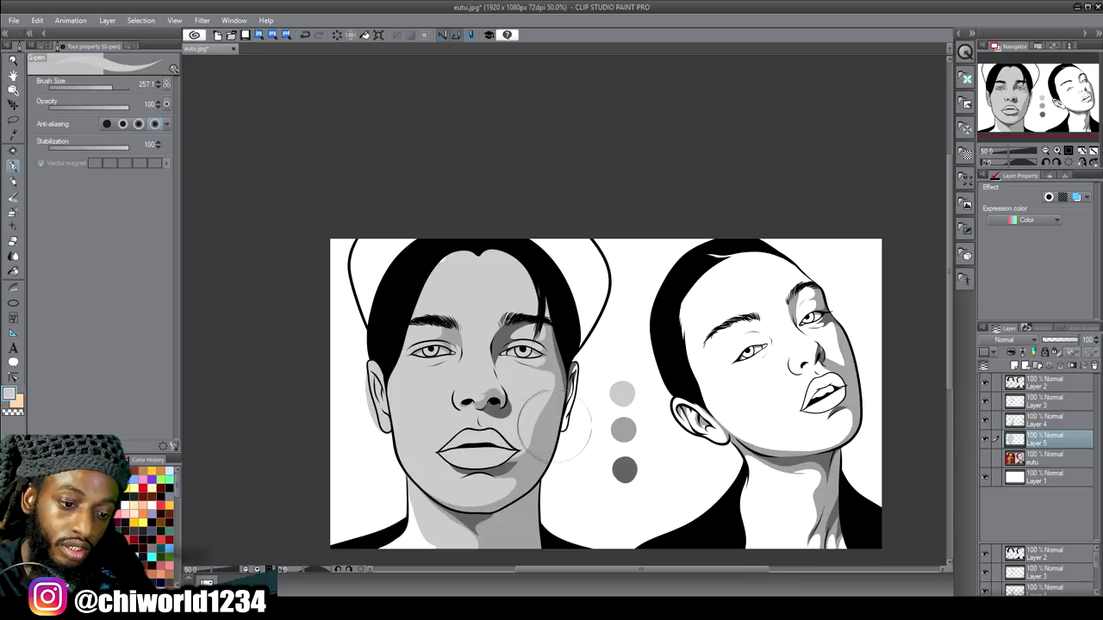
mouse_move(565, 414)
left_mouse_down()
mouse_move(534, 397)
mouse_move(591, 370)
mouse_move(578, 382)
mouse_move(570, 368)
left_mouse_up()
mouse_move(431, 515)
left_mouse_down()
mouse_move(397, 535)
mouse_move(419, 535)
mouse_move(363, 544)
mouse_move(416, 497)
left_mouse_up()
Step: Cover the woman's face, ear and neck with light grey on Layer 5
mouse_move(818, 493)
left_mouse_down()
mouse_move(838, 535)
mouse_move(816, 491)
mouse_move(812, 535)
mouse_move(808, 422)
mouse_move(785, 530)
mouse_move(793, 487)
mouse_move(773, 532)
mouse_move(810, 532)
mouse_move(748, 533)
mouse_move(772, 439)
mouse_move(744, 526)
mouse_move(753, 409)
mouse_move(750, 472)
mouse_move(778, 414)
mouse_move(829, 414)
mouse_move(820, 431)
mouse_move(829, 387)
mouse_move(816, 444)
mouse_move(782, 345)
mouse_move(771, 437)
mouse_move(747, 349)
mouse_move(743, 414)
mouse_move(734, 400)
mouse_move(698, 399)
mouse_move(730, 422)
mouse_move(687, 400)
mouse_move(691, 414)
mouse_move(690, 392)
mouse_move(735, 383)
mouse_move(734, 366)
mouse_move(722, 383)
mouse_move(730, 306)
mouse_move(782, 392)
mouse_move(738, 302)
mouse_move(816, 362)
mouse_move(796, 306)
mouse_move(818, 361)
mouse_move(773, 286)
mouse_move(799, 288)
mouse_move(741, 257)
mouse_move(750, 280)
mouse_move(698, 306)
left_mouse_up()
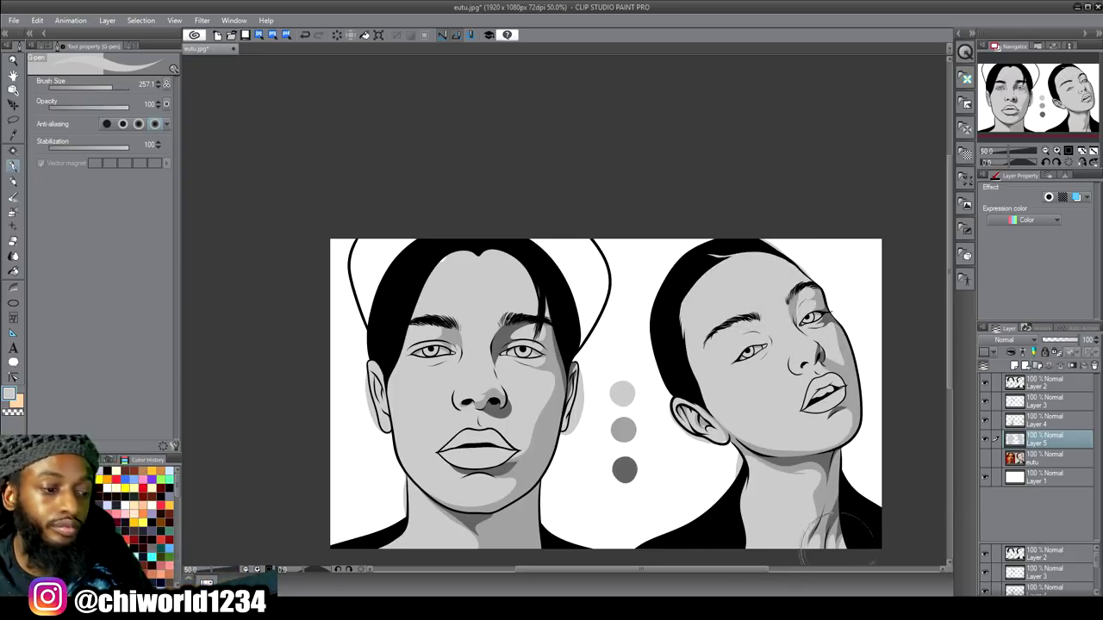
scroll(856, 543, "down", 1)
scroll(856, 543, "up", 1)
scroll(849, 517, "down", 1)
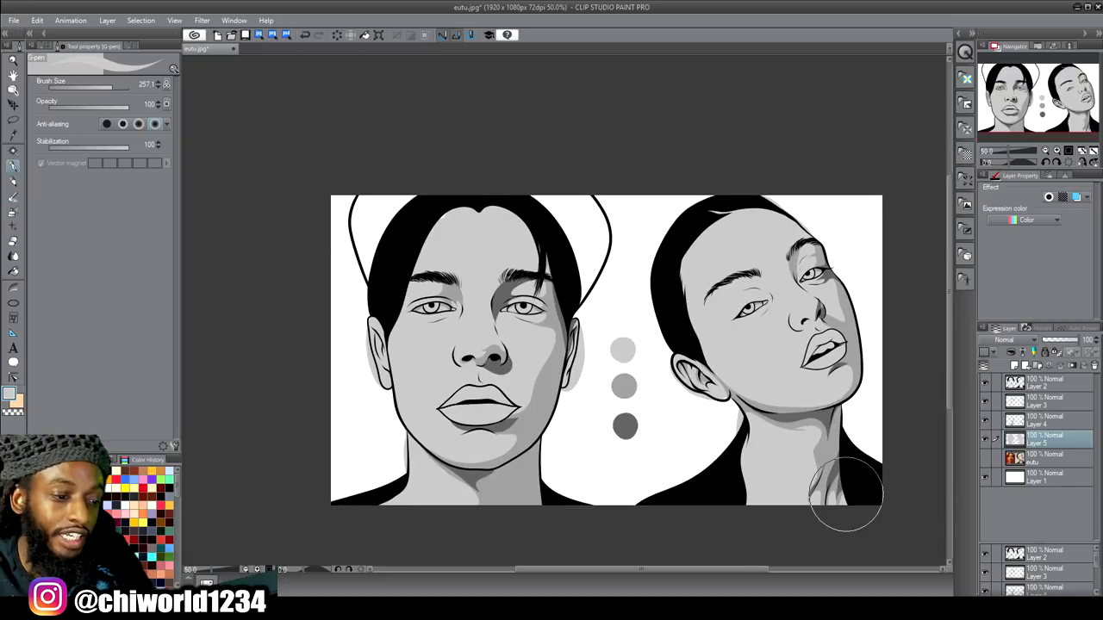
Step: On Layer 3, set the G-pen brush size to 16.3 and shade the man's upper lip dark grey along the mouth line and corners
scroll(845, 502, "up", 1)
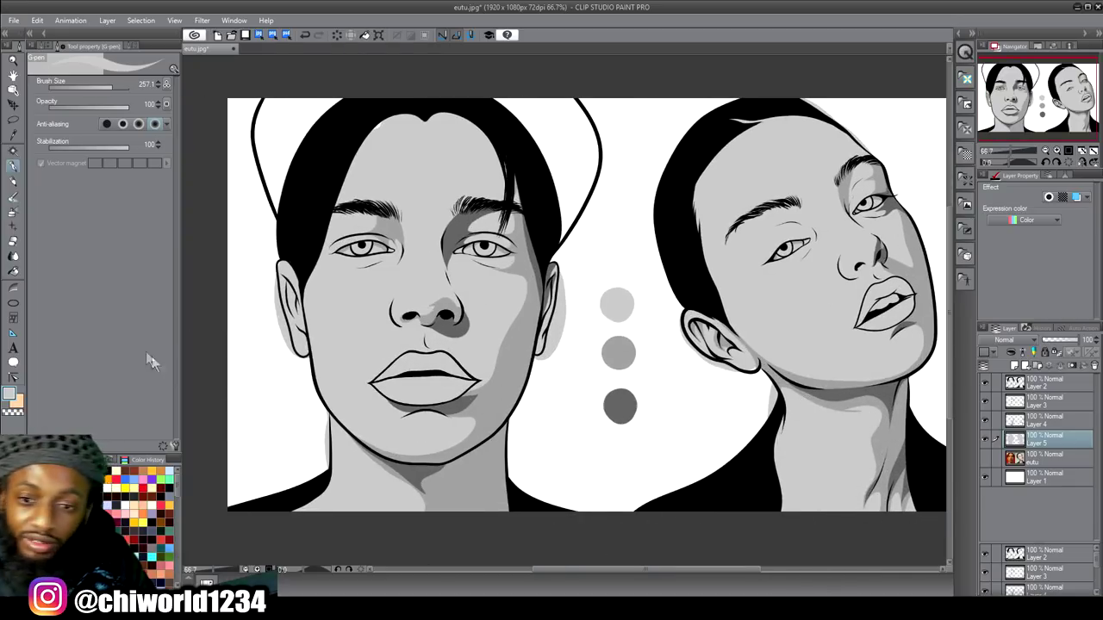
left_click(1030, 399)
left_click_drag(358, 414, 435, 435)
key("ctrl+z")
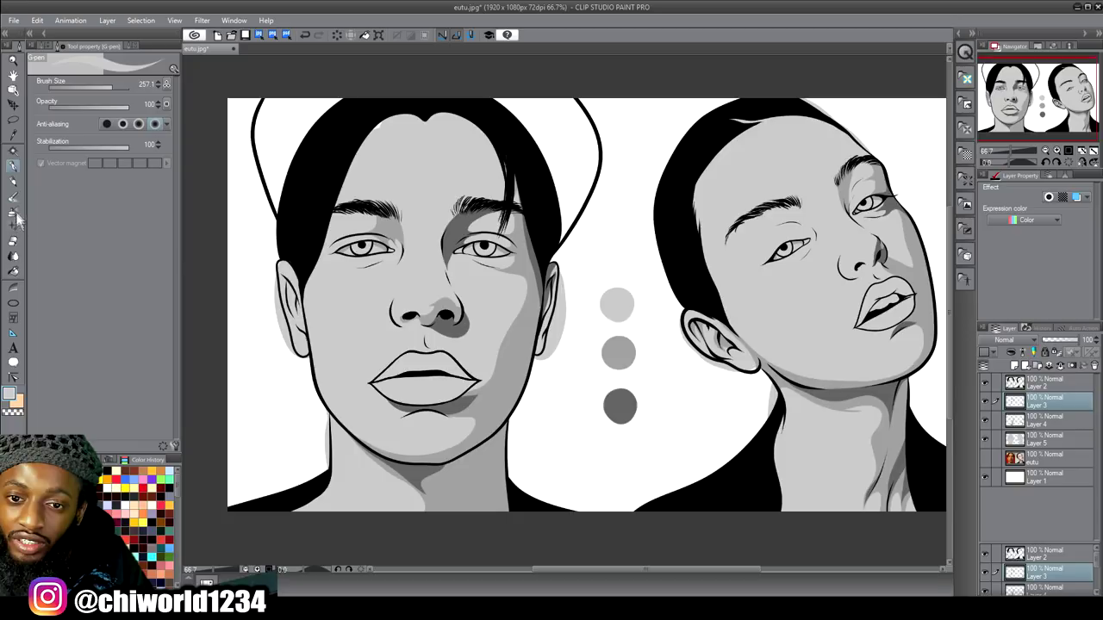
left_click(620, 404, "alt")
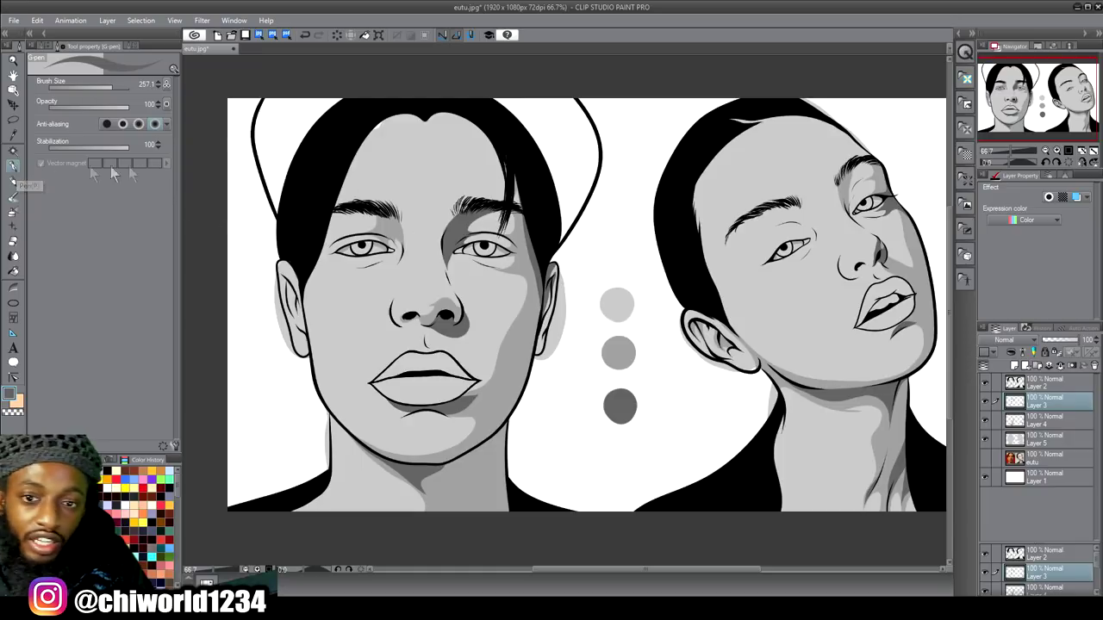
left_click_drag(93, 89, 90, 88)
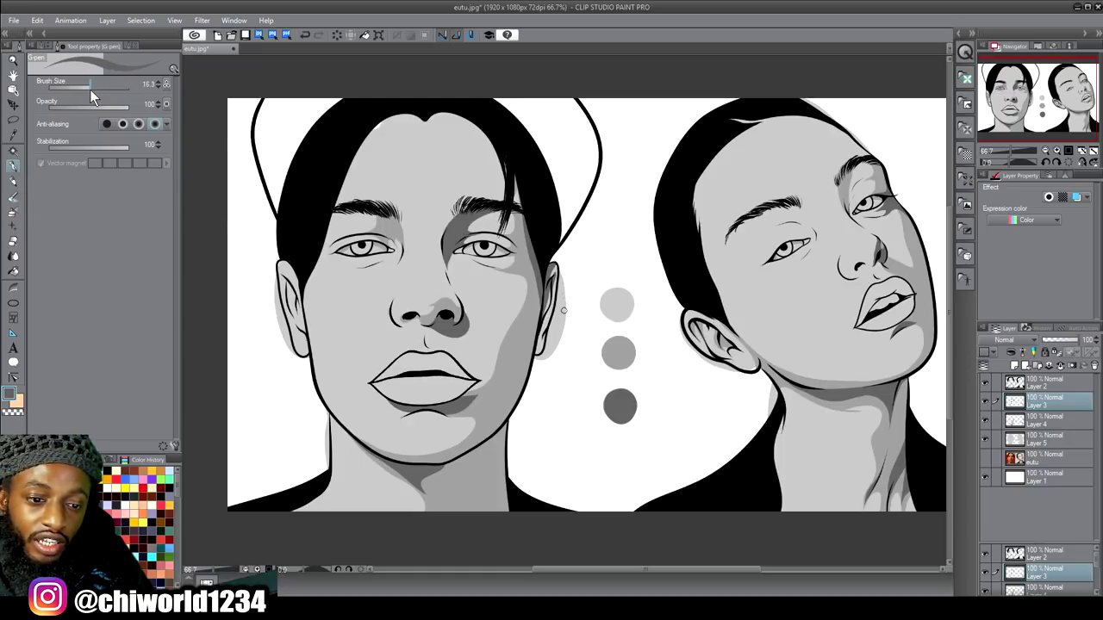
scroll(448, 379, "up", 4)
scroll(488, 380, "right", 5)
scroll(487, 380, "up", 2)
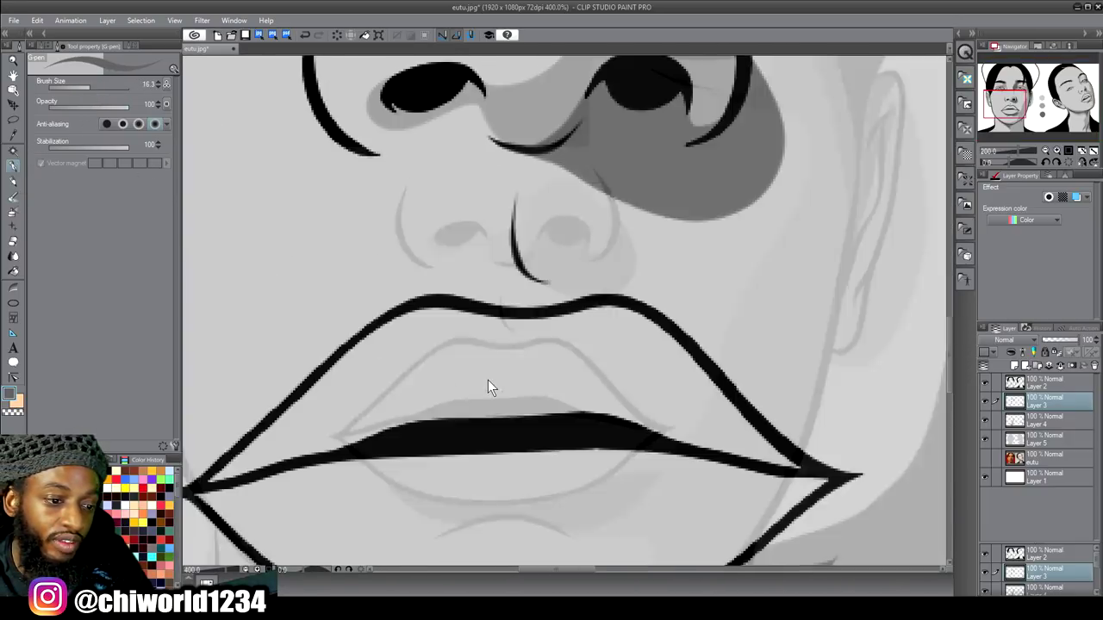
scroll(487, 380, "left", 1)
scroll(488, 380, "down", 2)
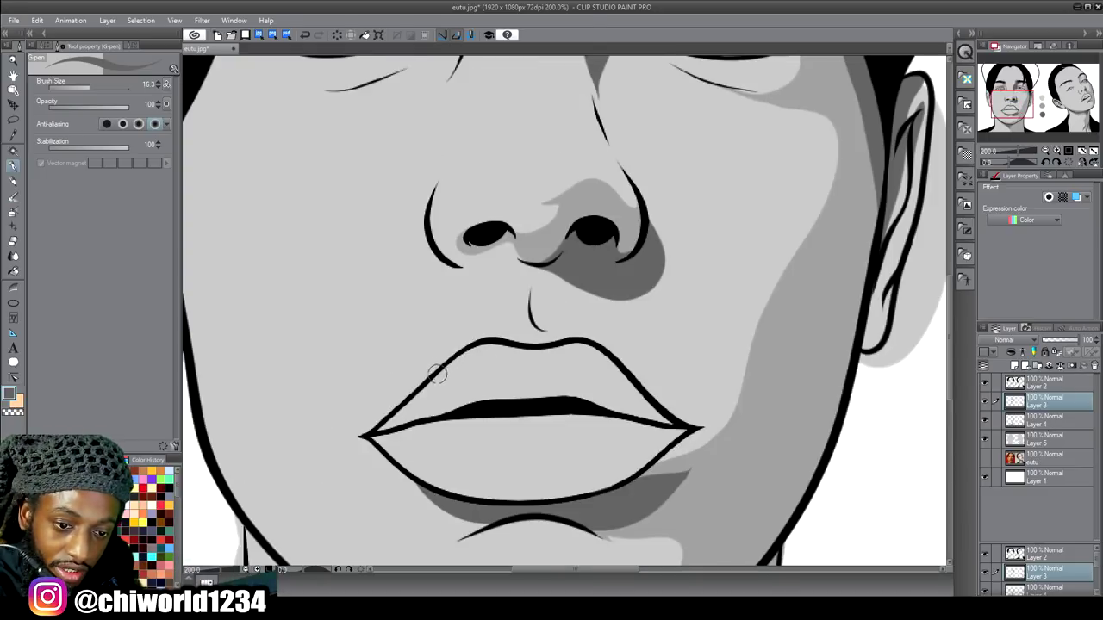
mouse_move(434, 392)
left_mouse_down()
mouse_move(574, 383)
mouse_move(632, 380)
left_mouse_up()
mouse_move(674, 420)
left_mouse_down()
mouse_move(508, 402)
mouse_move(422, 412)
mouse_move(375, 431)
mouse_move(464, 407)
mouse_move(422, 392)
mouse_move(438, 375)
mouse_move(437, 398)
mouse_move(590, 395)
left_mouse_up()
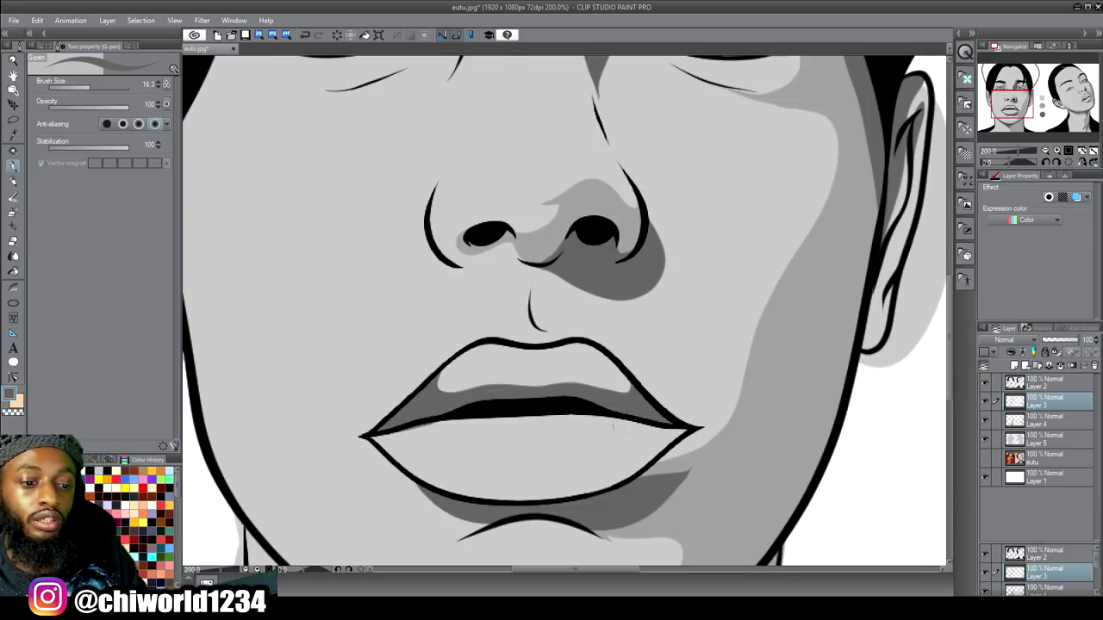
Step: Add a thin dark-grey shadow along the top edge of the man's lower lip, just under the mouth line
scroll(709, 441, "down", 5)
scroll(738, 419, "up", 4)
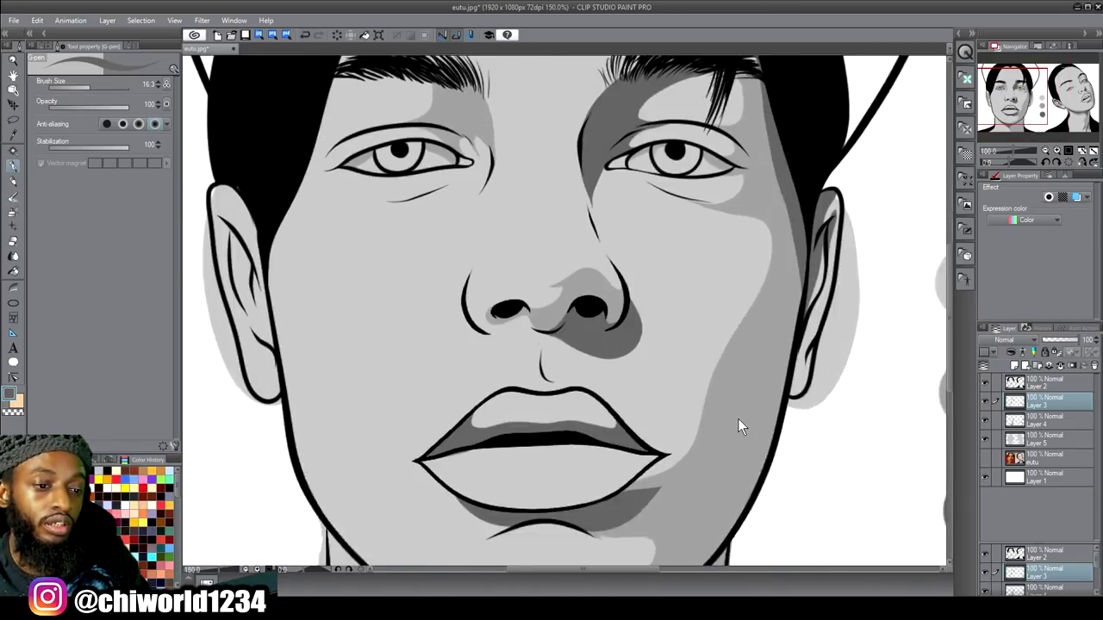
scroll(738, 418, "up", 1)
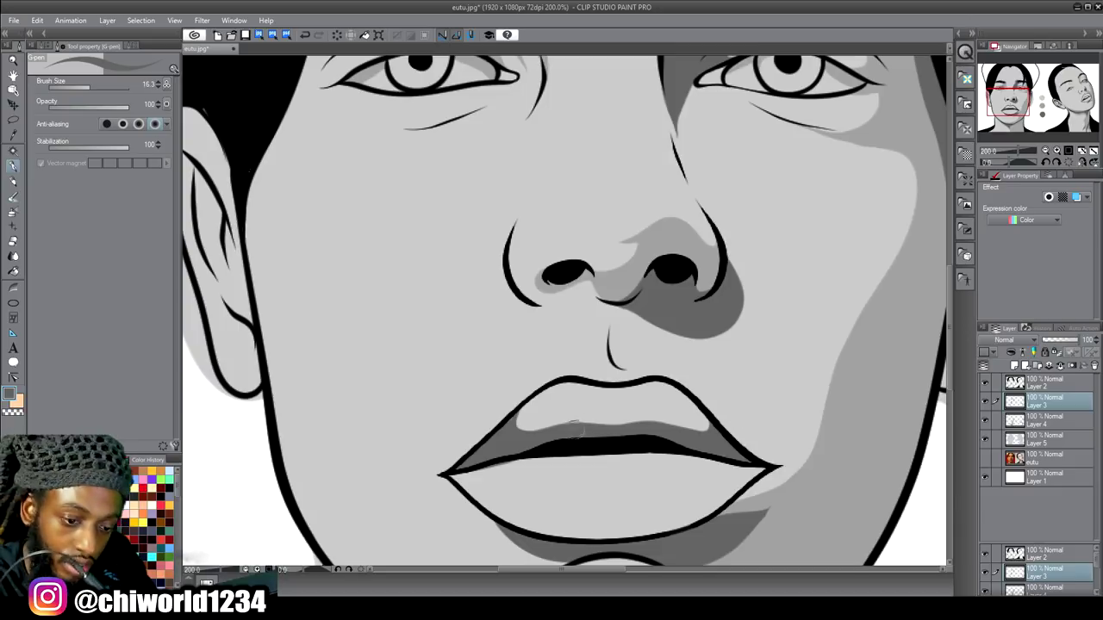
scroll(500, 472, "down", 1)
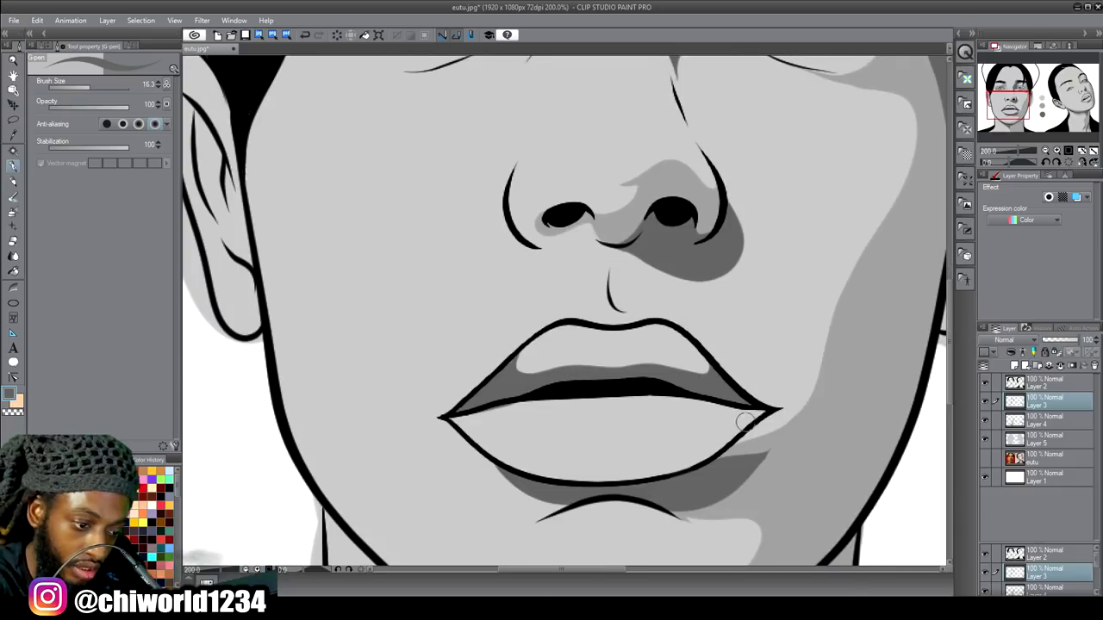
mouse_move(746, 416)
left_mouse_down()
mouse_move(677, 398)
mouse_move(515, 403)
mouse_move(474, 418)
left_mouse_up()
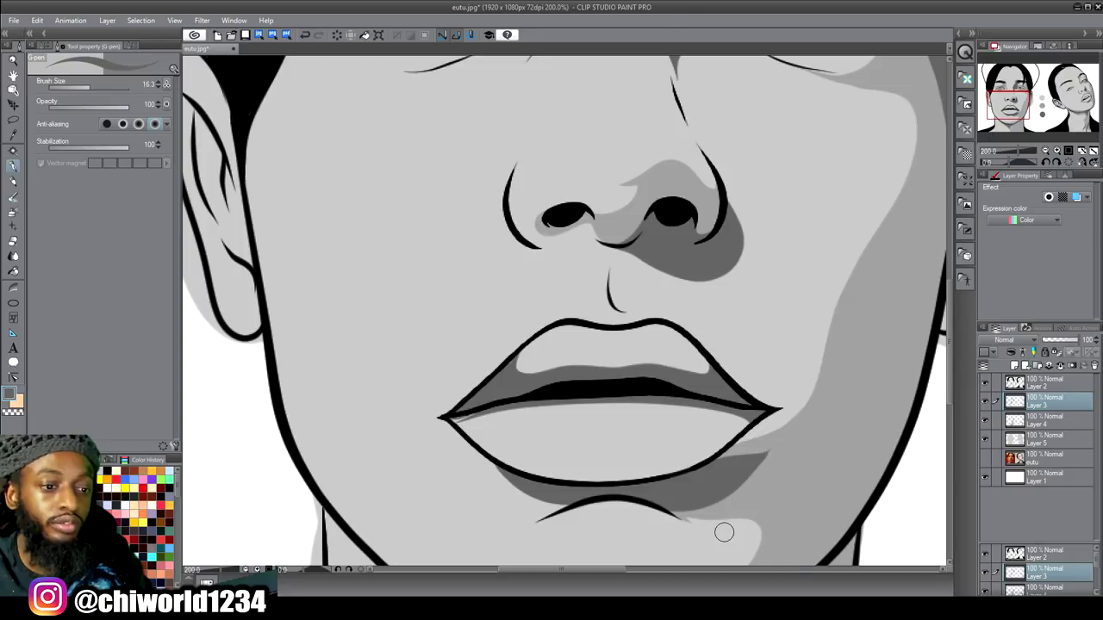
scroll(724, 532, "down", 4)
scroll(771, 474, "down", 3)
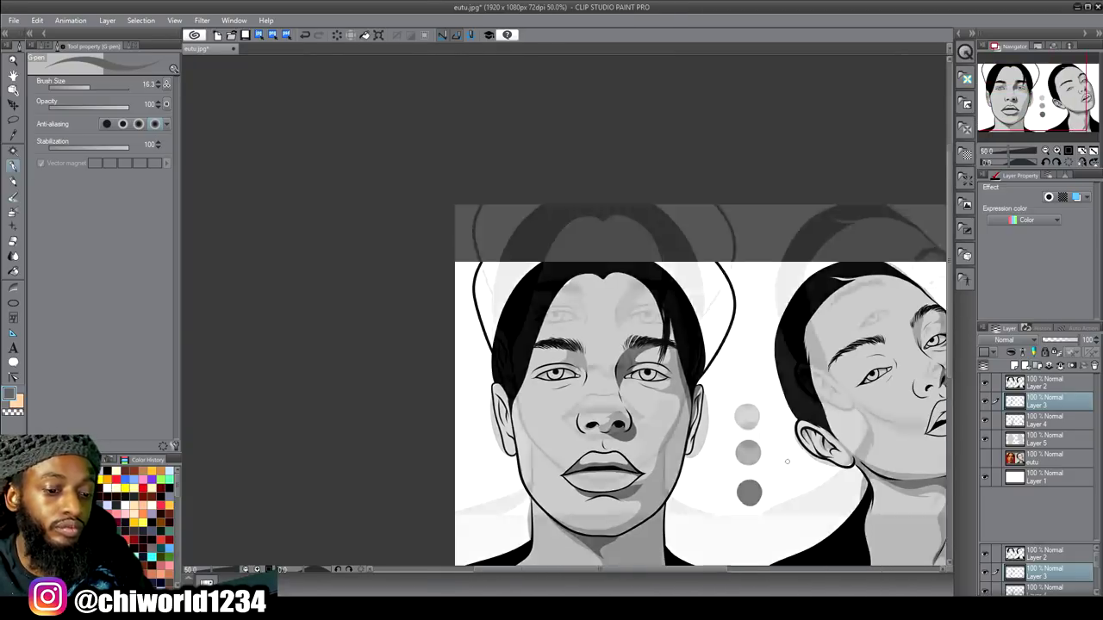
Step: Shade the man's lower lip with medium grey on Layer 4, leaving an oval highlight in its centre
left_click(1031, 422)
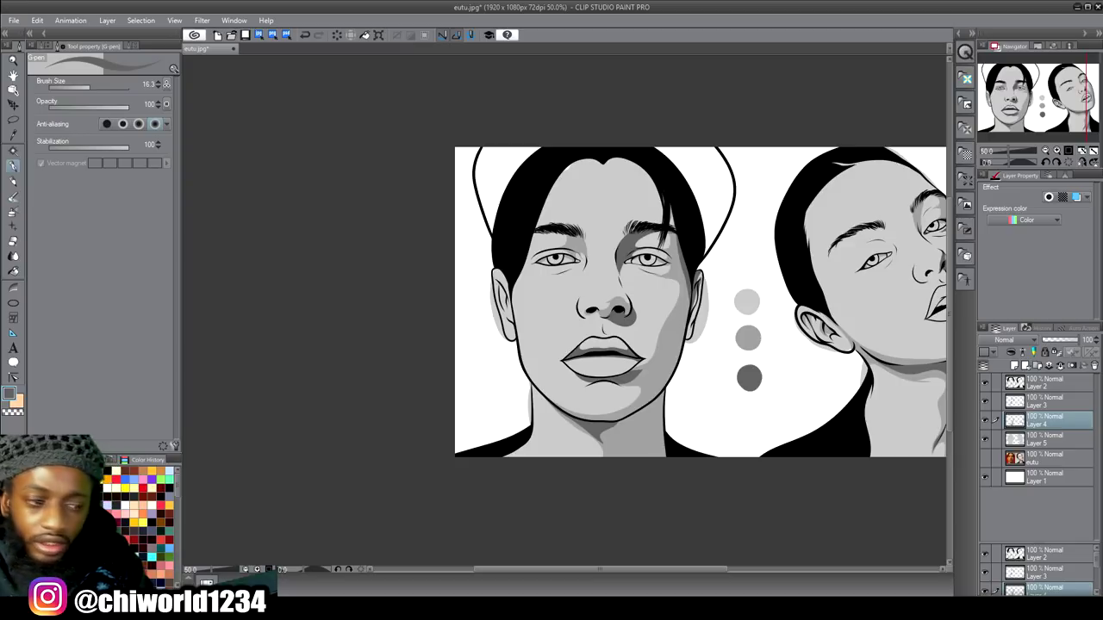
scroll(703, 361, "up", 5)
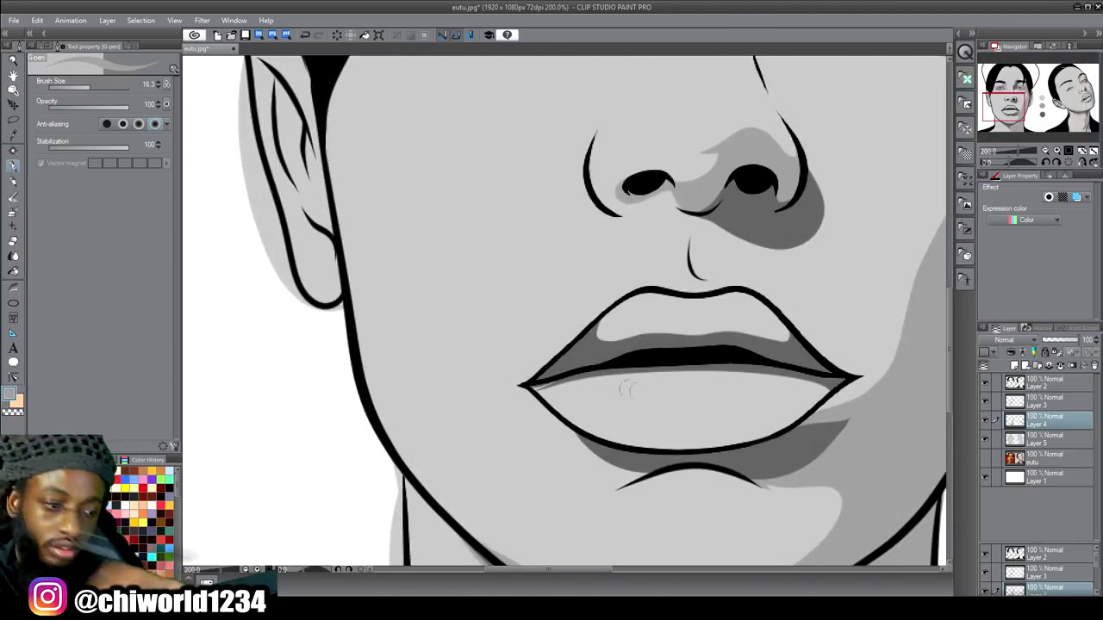
mouse_move(771, 422)
left_mouse_down()
mouse_move(774, 391)
mouse_move(681, 376)
mouse_move(617, 386)
mouse_move(597, 412)
mouse_move(623, 443)
mouse_move(689, 446)
left_mouse_up()
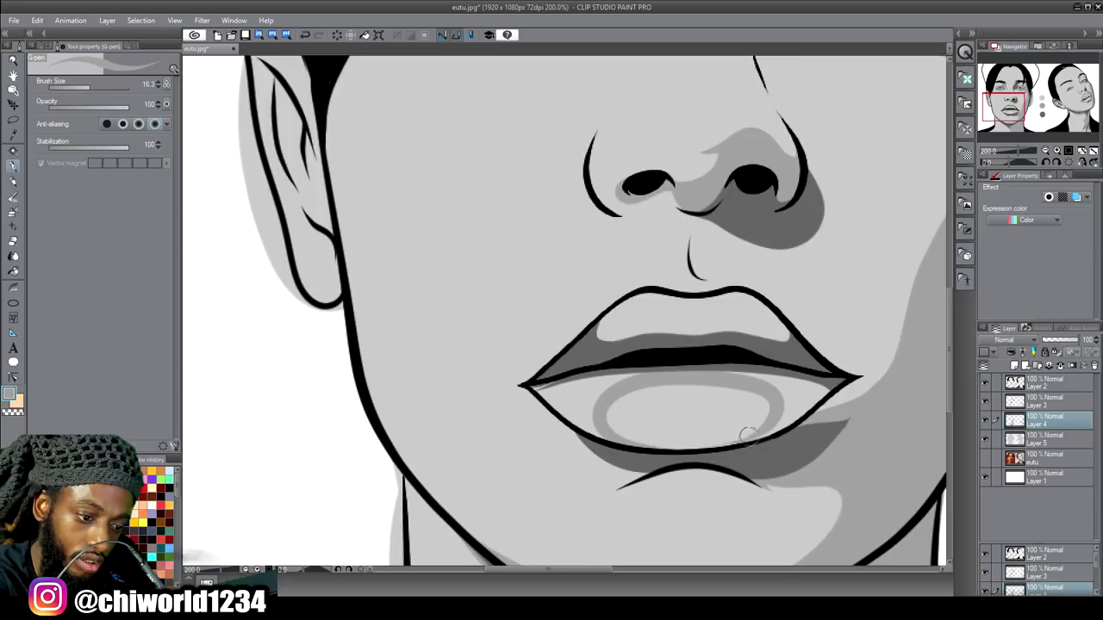
left_click_drag(779, 421, 811, 379)
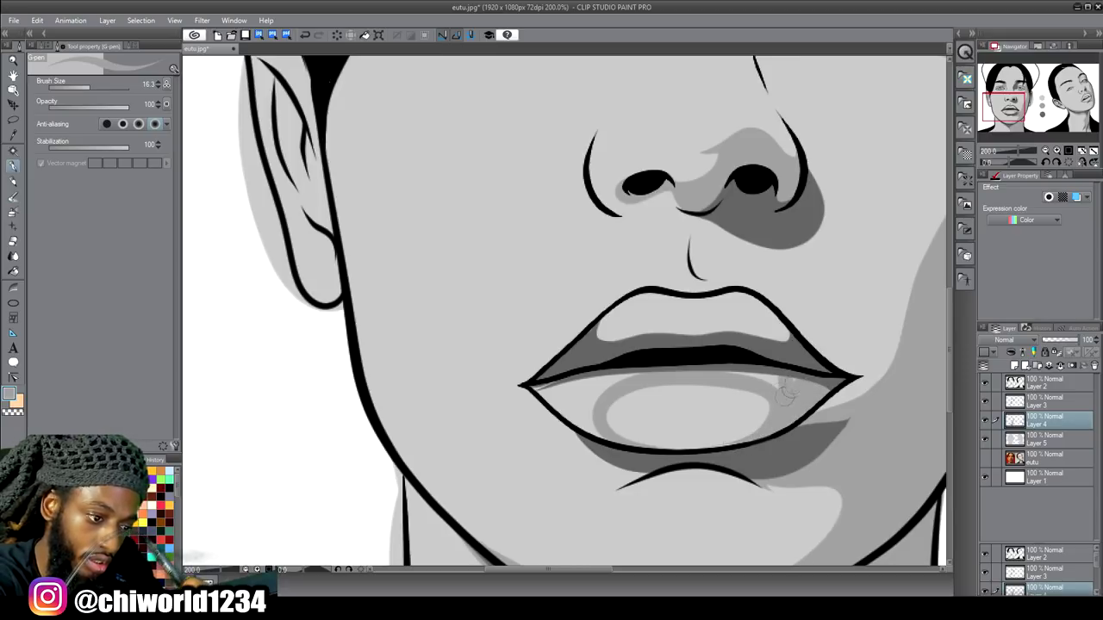
left_click_drag(630, 380, 595, 391)
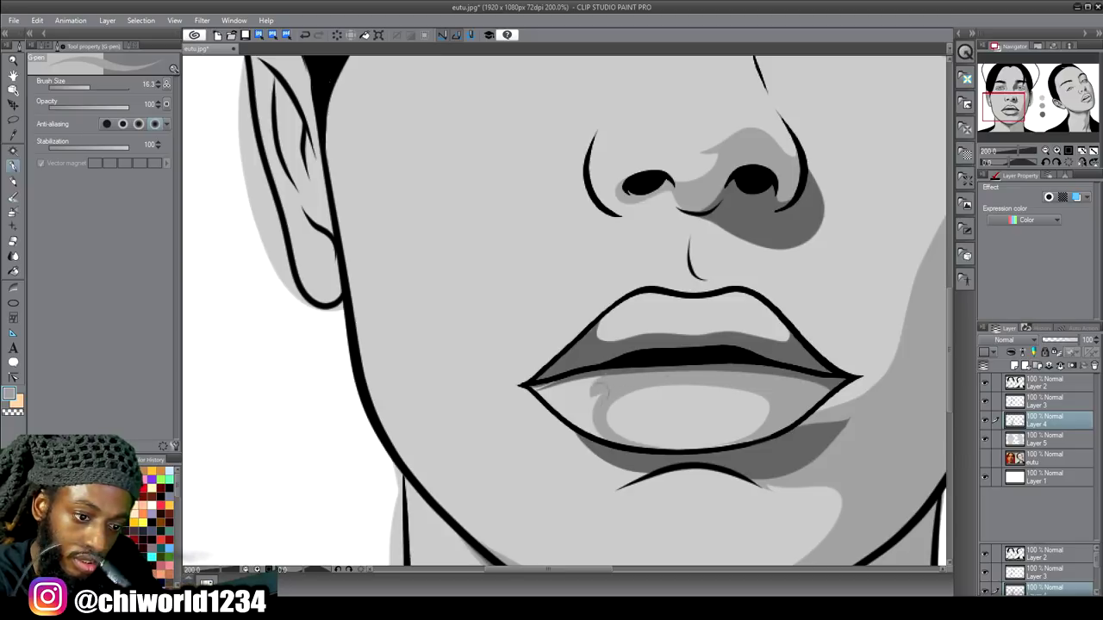
mouse_move(603, 435)
left_mouse_down()
mouse_move(581, 413)
mouse_move(588, 423)
mouse_move(598, 379)
mouse_move(582, 415)
mouse_move(590, 386)
mouse_move(559, 389)
left_mouse_up()
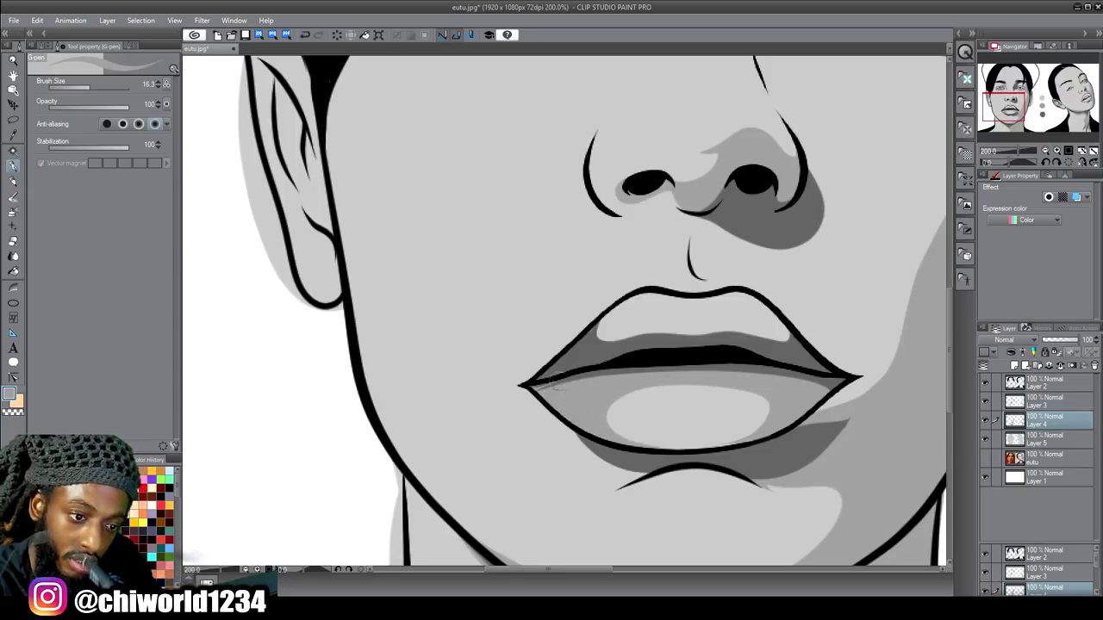
Step: Shade the man's upper lip with medium grey above the dark shadow, leaving a small highlight along its upper edge
mouse_move(747, 294)
left_mouse_down()
mouse_move(732, 316)
mouse_move(682, 321)
mouse_move(637, 317)
mouse_move(650, 293)
mouse_move(604, 330)
left_mouse_up()
mouse_move(781, 332)
left_mouse_down()
mouse_move(755, 316)
mouse_move(762, 309)
mouse_move(755, 328)
mouse_move(769, 342)
mouse_move(772, 331)
mouse_move(757, 326)
mouse_move(610, 332)
left_mouse_up()
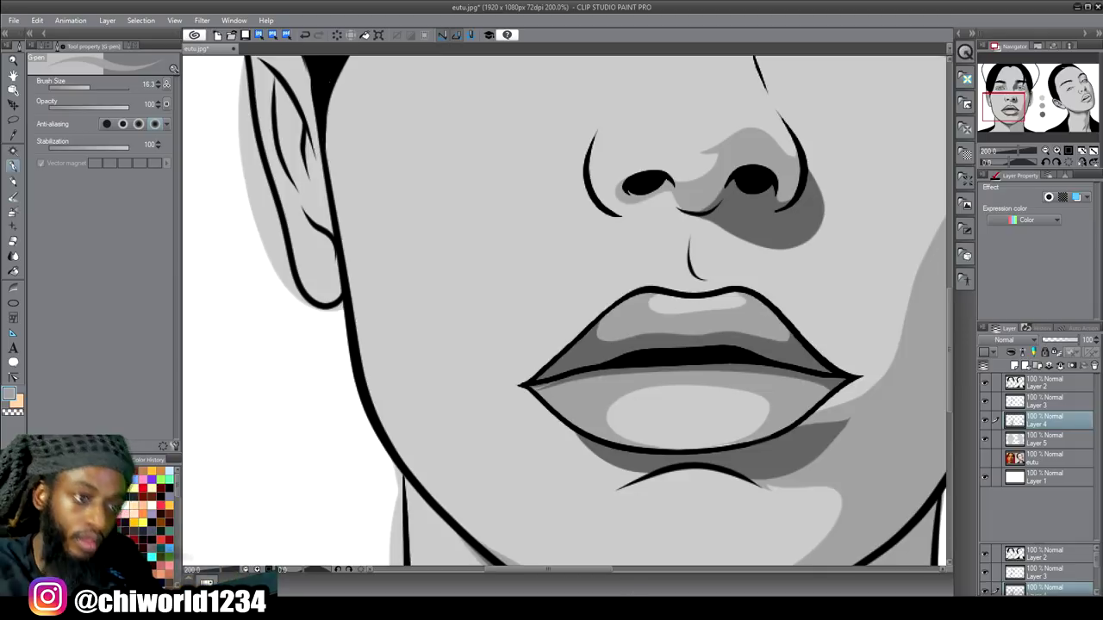
key("ctrl+minus")
key("ctrl+minus")
key("ctrl+minus")
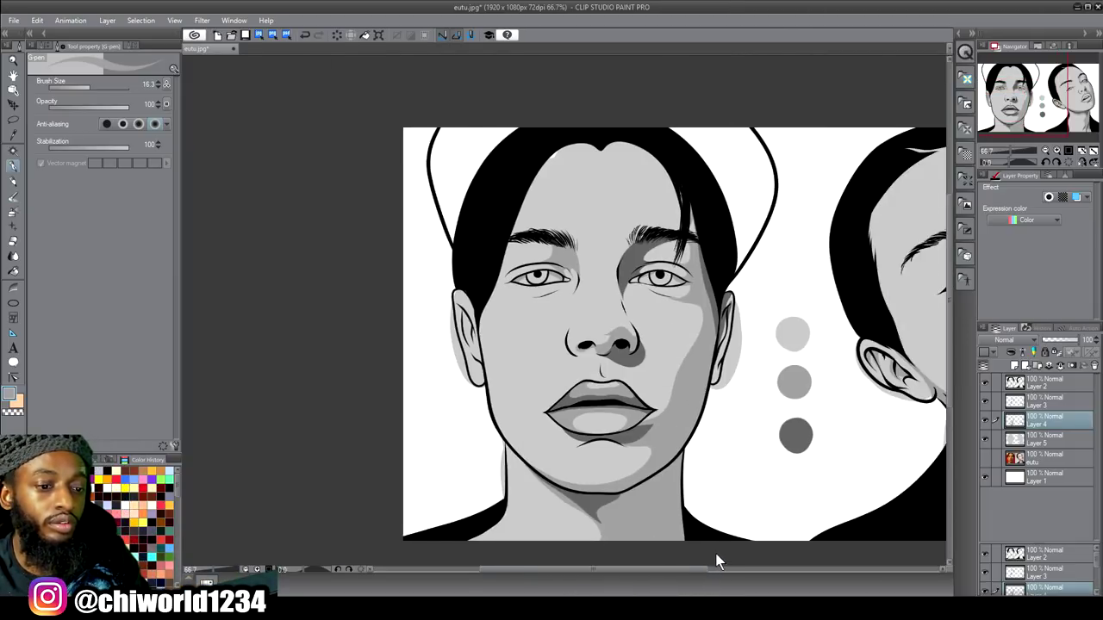
key("ctrl+plus")
key("ctrl+plus")
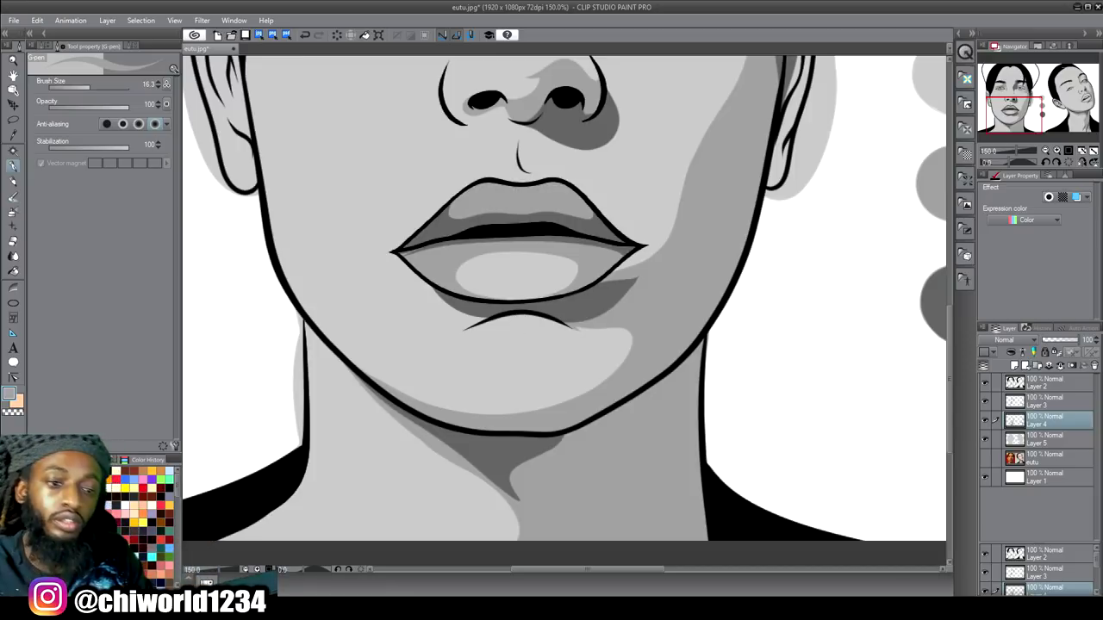
Step: Hide Layer 5 and show the eutu photo layer as a reference for the woman's lips
scroll(870, 360, "down", 5)
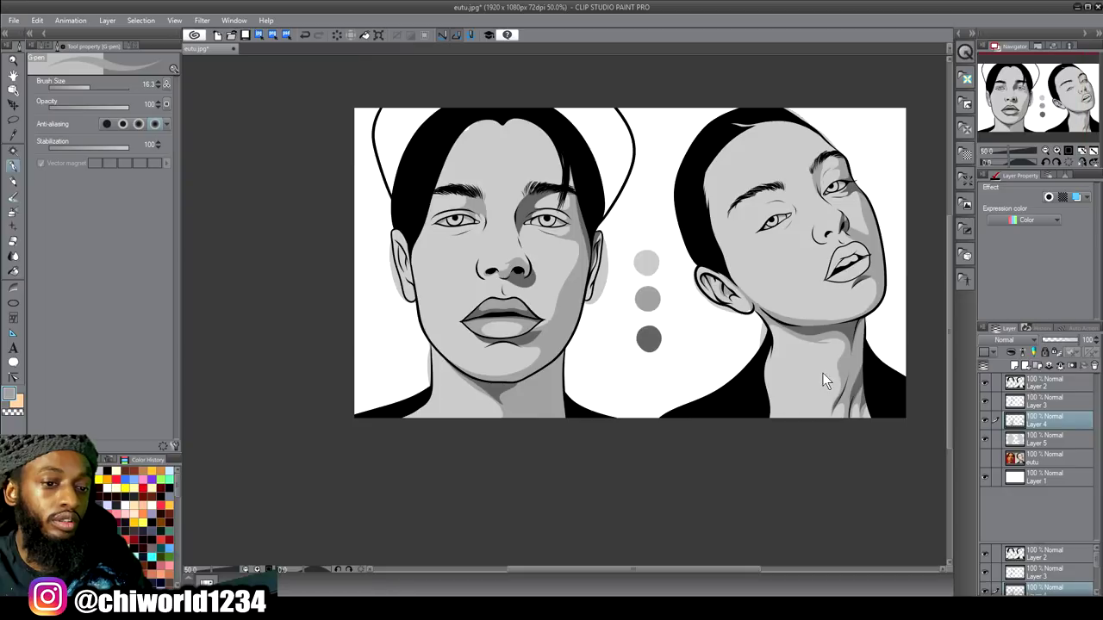
scroll(822, 372, "up", 5)
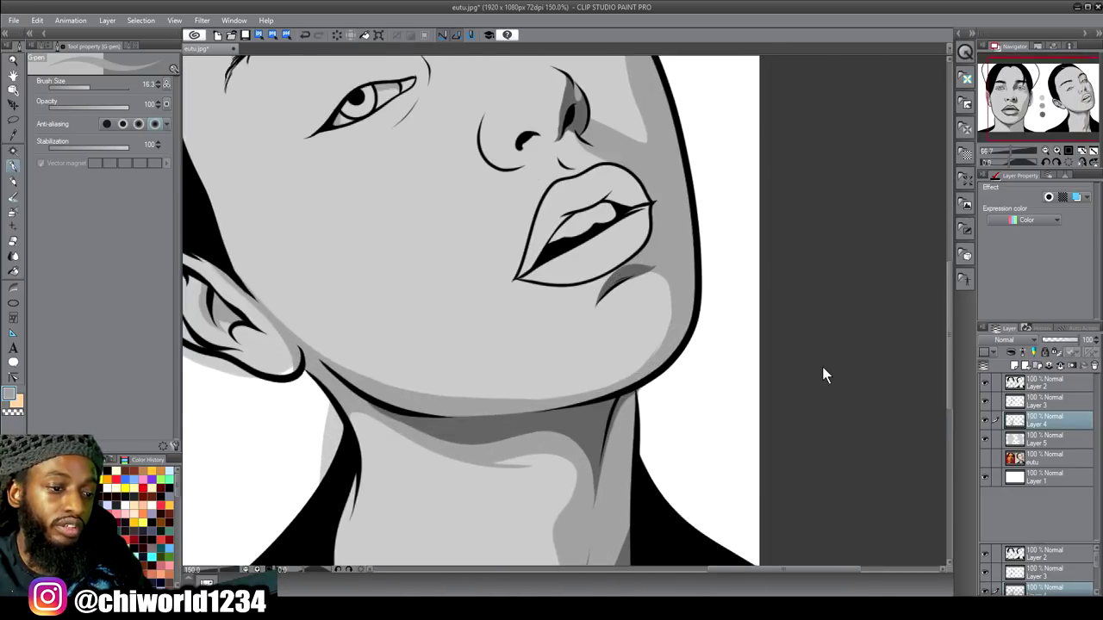
scroll(823, 365, "up", 1)
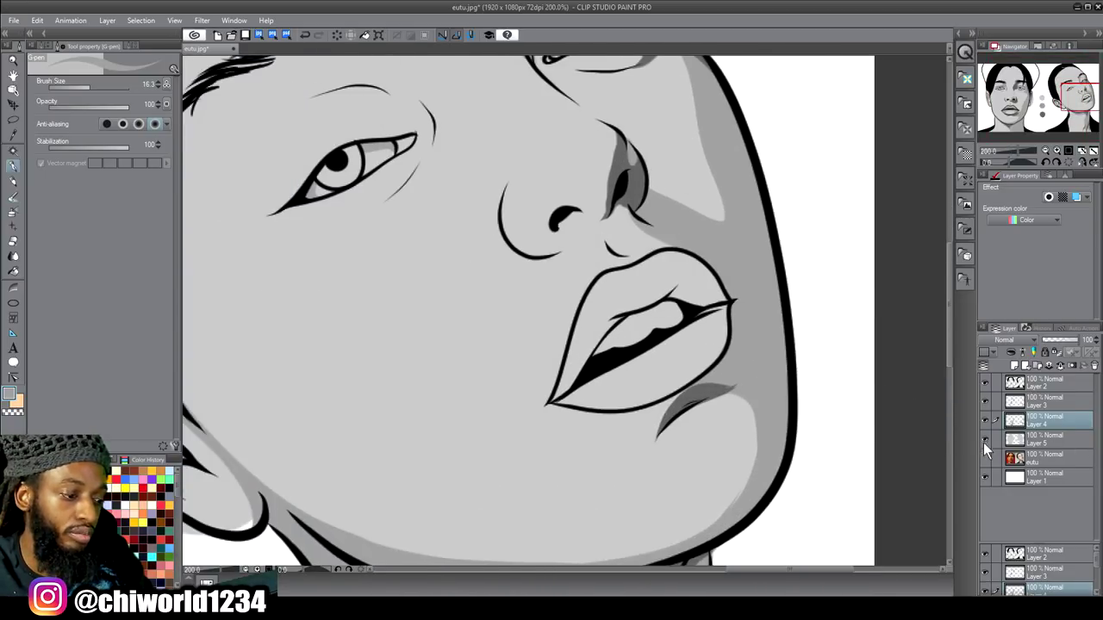
left_click(985, 438)
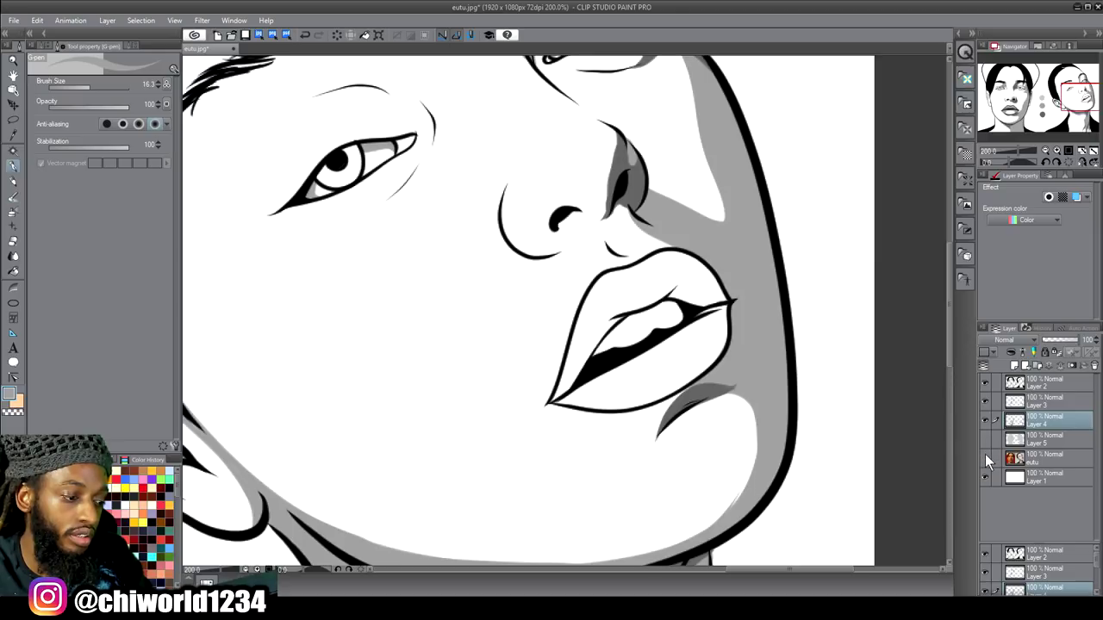
left_click(985, 456)
scroll(932, 437, "up", 2)
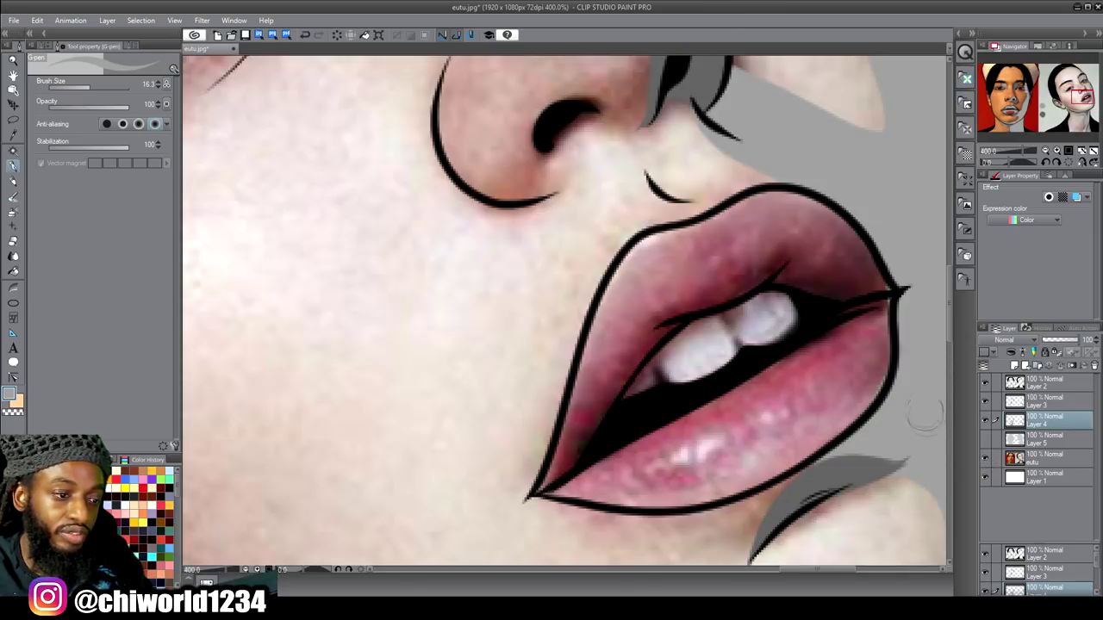
Step: On Layer 3, shade the woman's upper lip dark grey above the mouth opening and at the far corner, plus a thin strip on the lower lip
left_click(1035, 403, "ctrl")
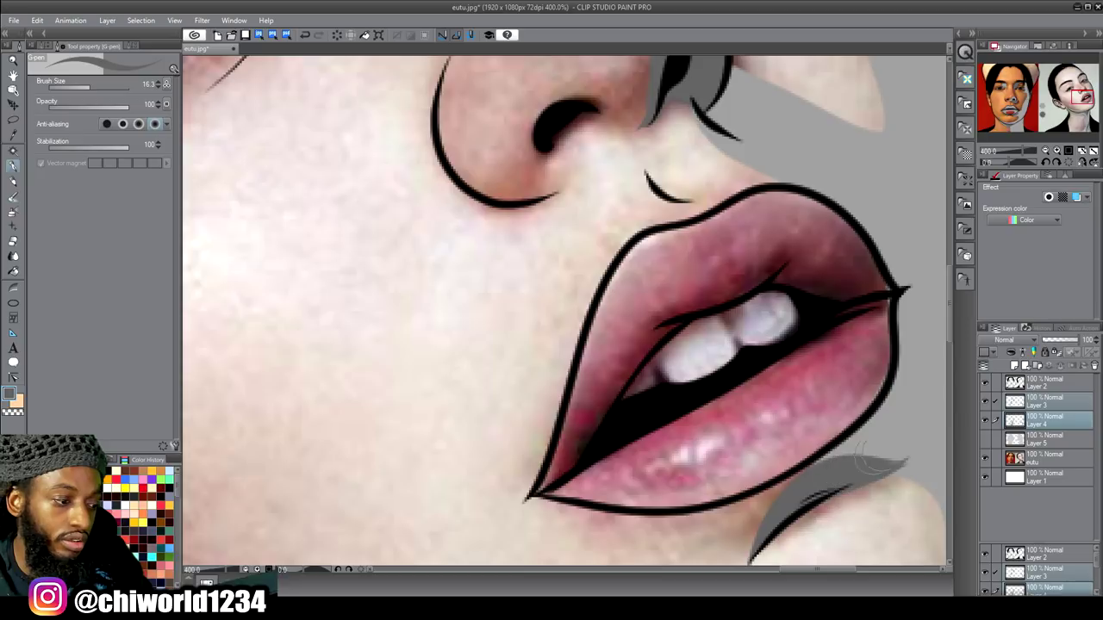
left_click(1037, 397)
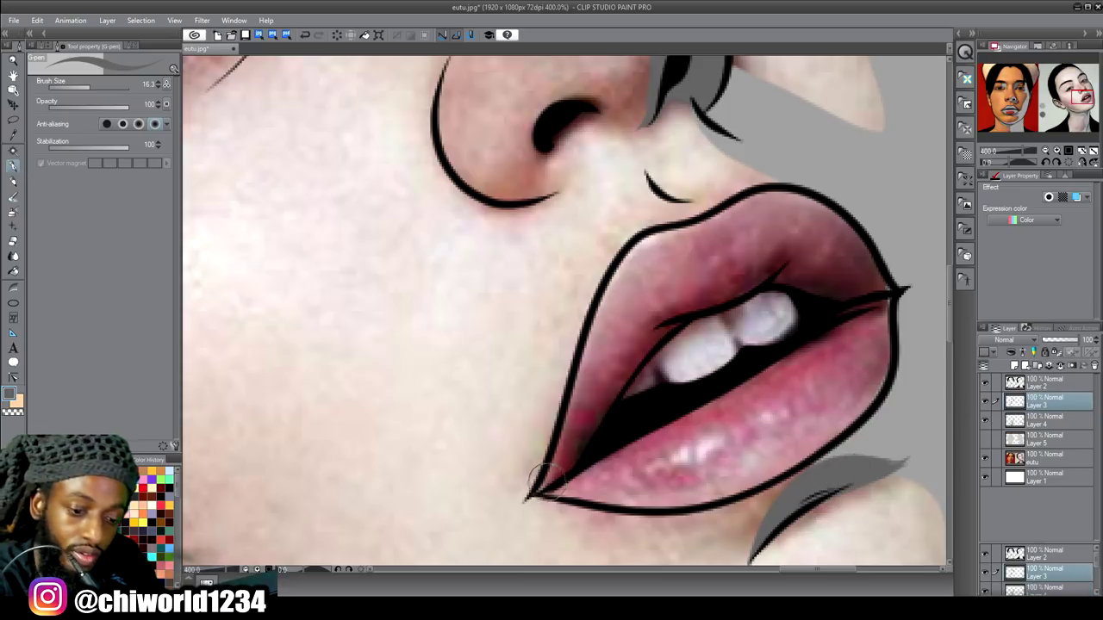
left_click_drag(542, 488, 622, 349)
mouse_move(653, 312)
left_mouse_down()
mouse_move(749, 274)
mouse_move(794, 224)
mouse_move(752, 279)
mouse_move(819, 258)
mouse_move(843, 222)
left_mouse_up()
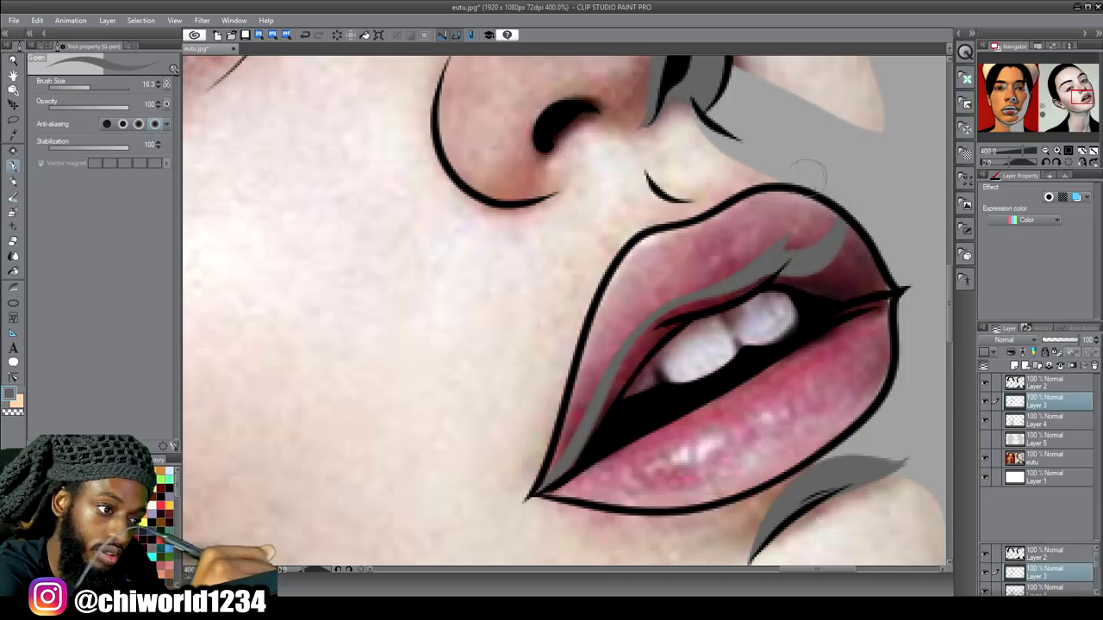
mouse_move(544, 488)
left_mouse_down()
mouse_move(665, 322)
mouse_move(793, 268)
left_mouse_up()
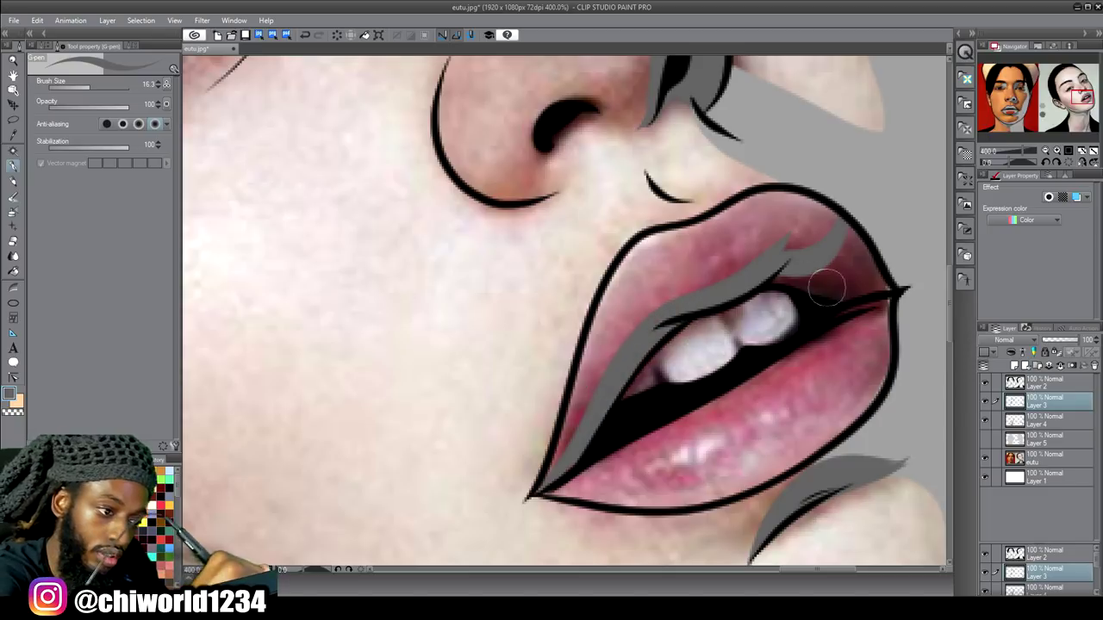
mouse_move(896, 289)
left_mouse_down()
mouse_move(856, 284)
mouse_move(821, 305)
mouse_move(836, 289)
mouse_move(775, 263)
left_mouse_up()
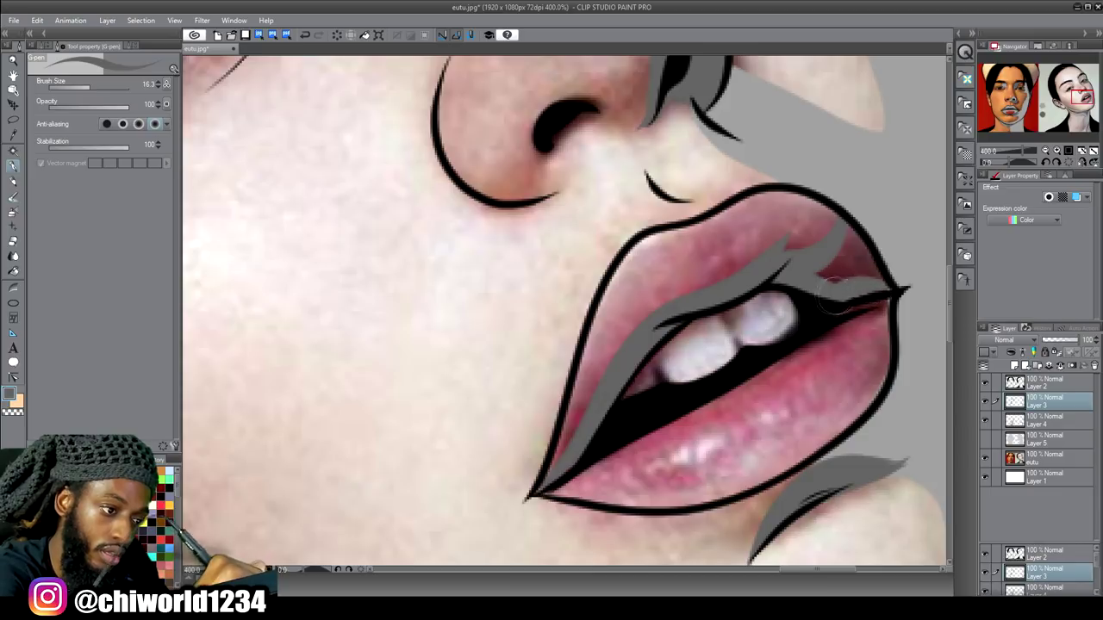
mouse_move(882, 284)
left_mouse_down()
mouse_move(844, 222)
mouse_move(842, 277)
mouse_move(857, 272)
mouse_move(835, 250)
mouse_move(821, 275)
left_mouse_up()
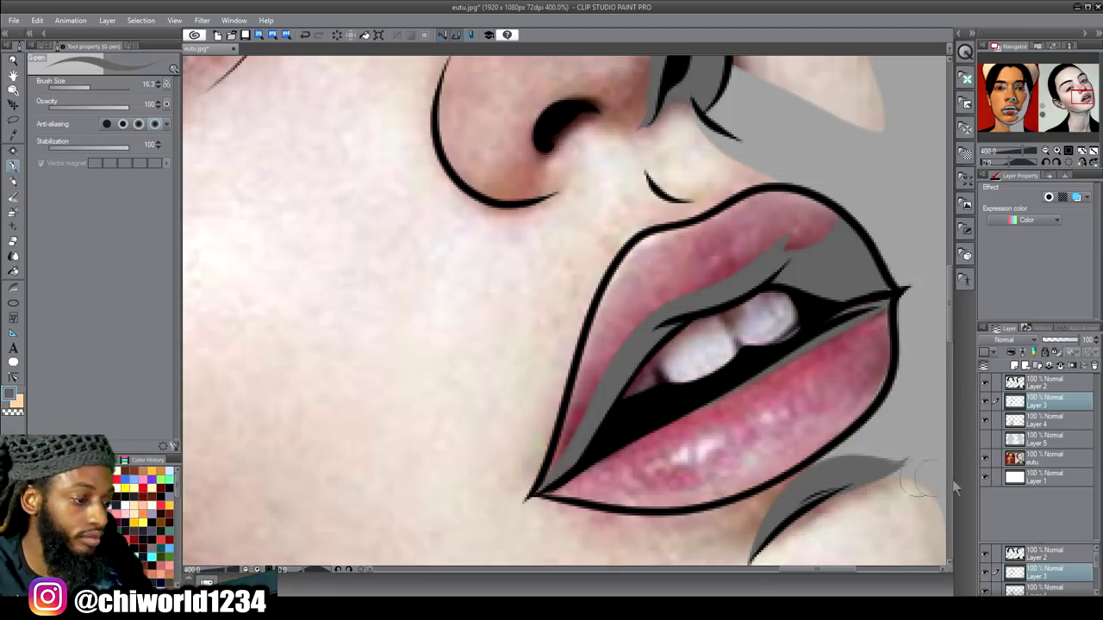
key("ctrl+minus")
key("ctrl+minus")
key("ctrl+minus")
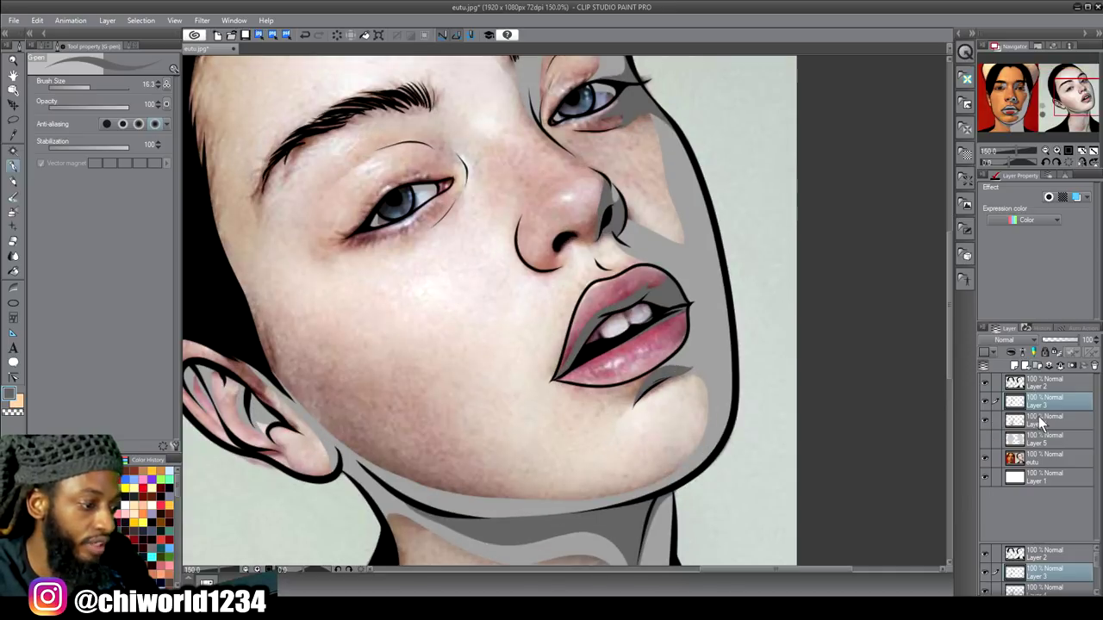
Step: Shade the woman's lower lip on Layer 4 with the face shadow's medium grey, leaving an elongated highlight near its lower edge
left_click(1040, 421)
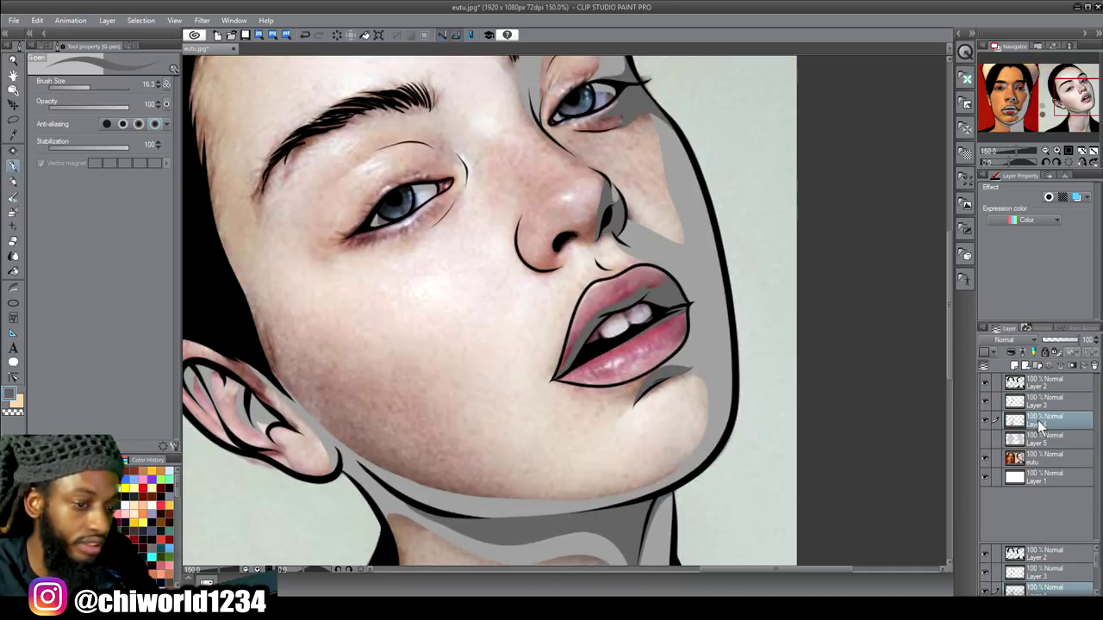
key("ctrl+minus")
key("ctrl+plus")
scroll(718, 408, "up", 1)
scroll(719, 406, "left", 2)
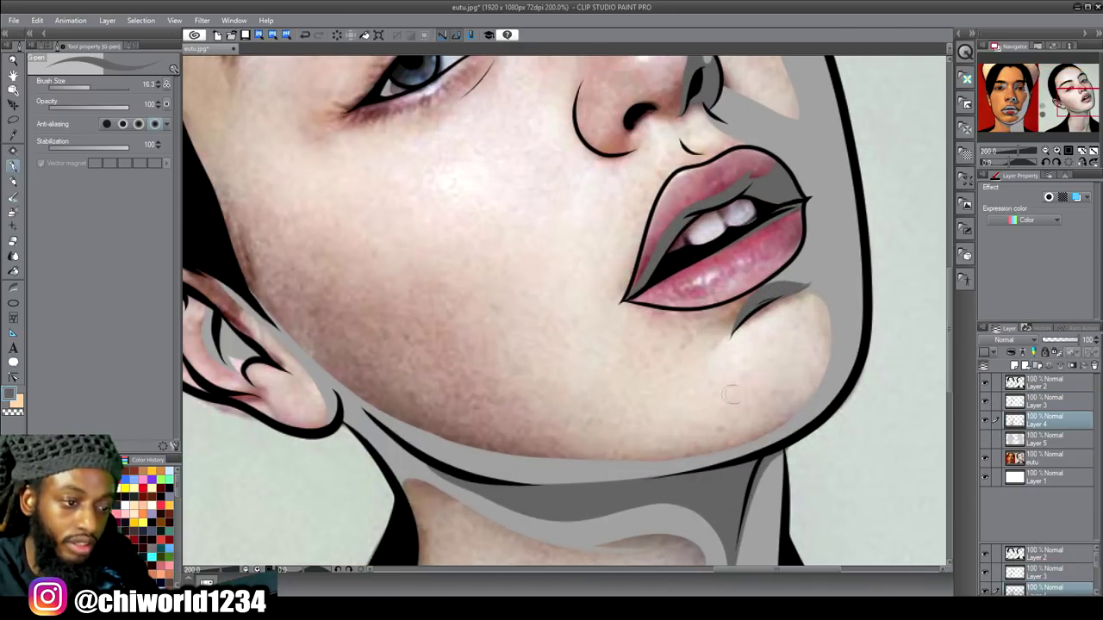
scroll(744, 391, "up", 1)
left_click(825, 355, "alt")
scroll(828, 353, "up", 2)
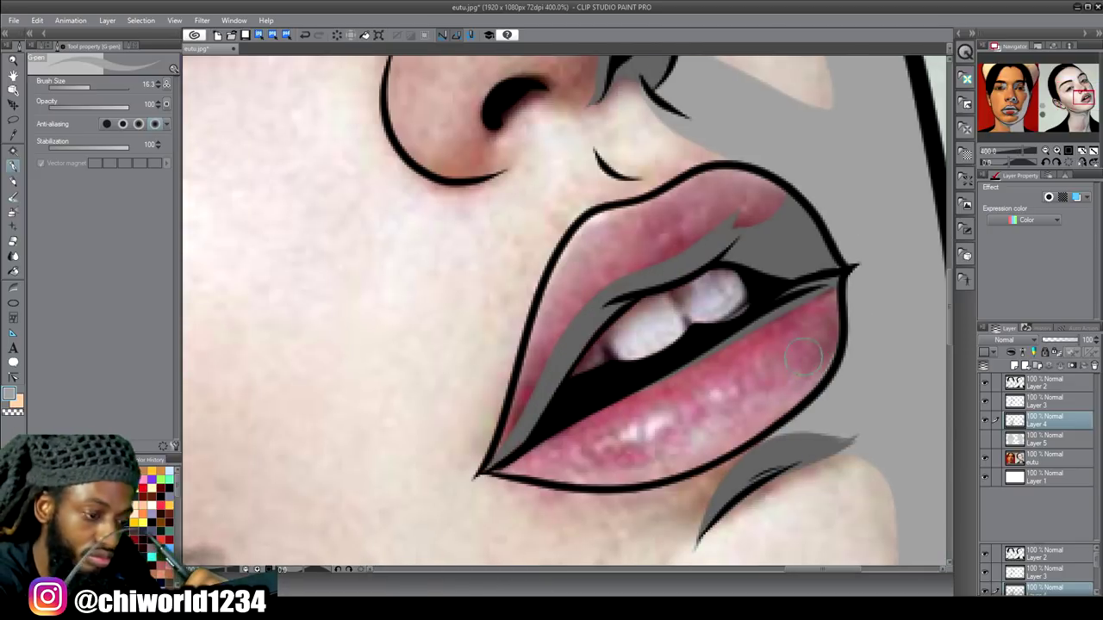
mouse_move(823, 360)
left_mouse_down()
mouse_move(810, 333)
mouse_move(716, 367)
left_mouse_up()
mouse_move(680, 412)
left_mouse_down()
mouse_move(637, 426)
mouse_move(603, 461)
left_mouse_up()
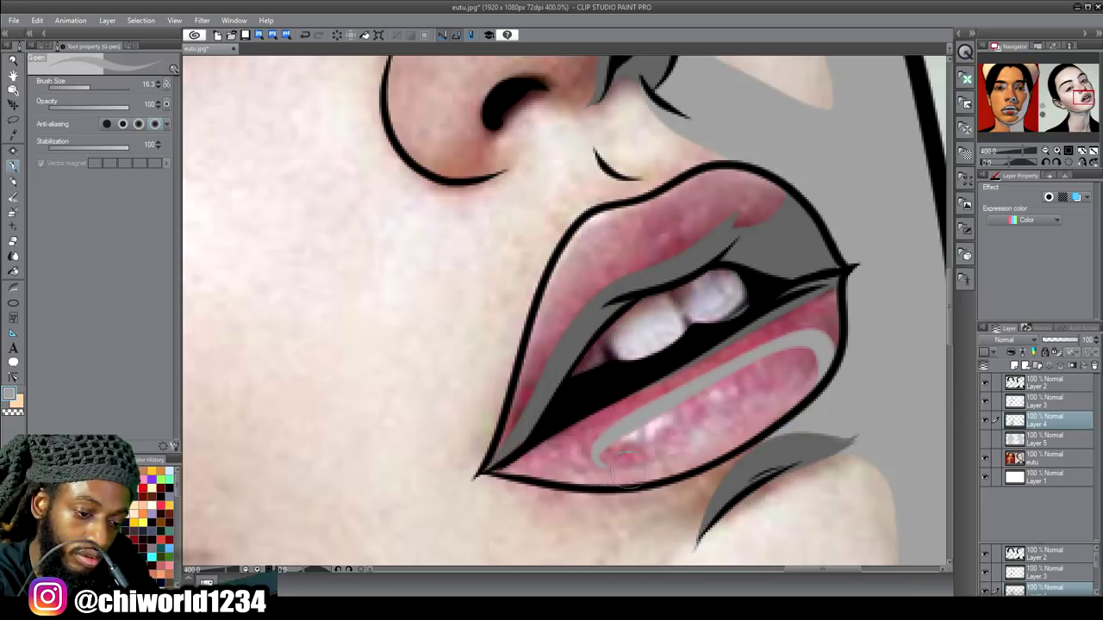
mouse_move(677, 448)
left_mouse_down()
mouse_move(619, 465)
mouse_move(579, 452)
left_mouse_up()
left_click_drag(788, 382, 825, 324)
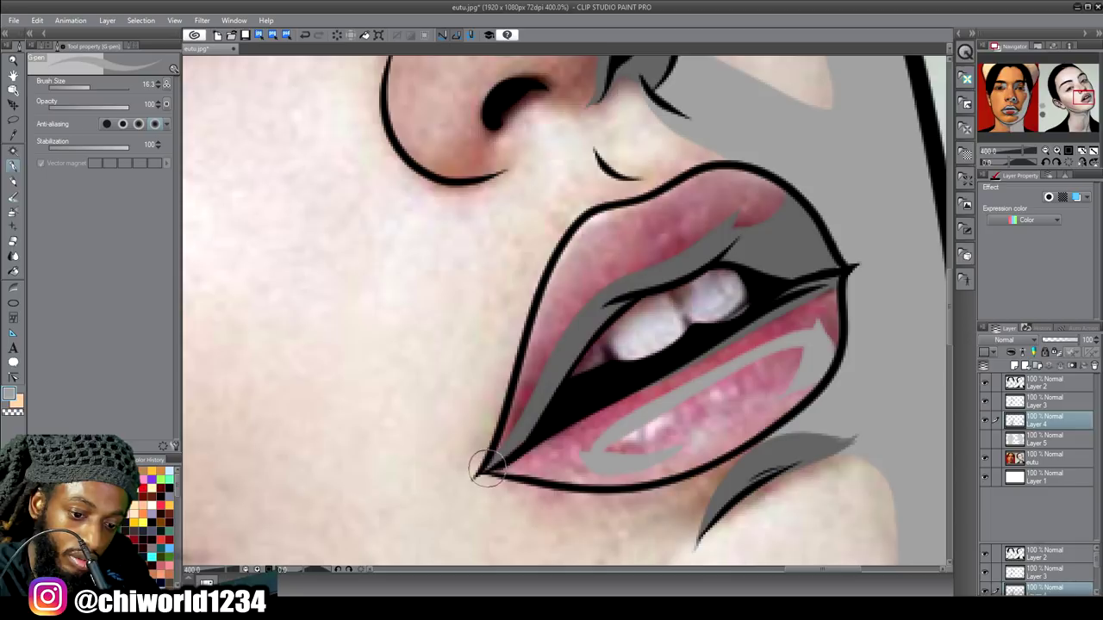
mouse_move(519, 468)
left_mouse_down()
mouse_move(579, 456)
mouse_move(611, 420)
mouse_move(512, 470)
mouse_move(788, 325)
mouse_move(812, 322)
mouse_move(820, 358)
mouse_move(825, 291)
mouse_move(786, 325)
mouse_move(759, 331)
left_mouse_up()
mouse_move(827, 345)
left_mouse_down()
mouse_move(812, 377)
mouse_move(733, 440)
mouse_move(620, 477)
mouse_move(530, 461)
mouse_move(564, 474)
left_mouse_up()
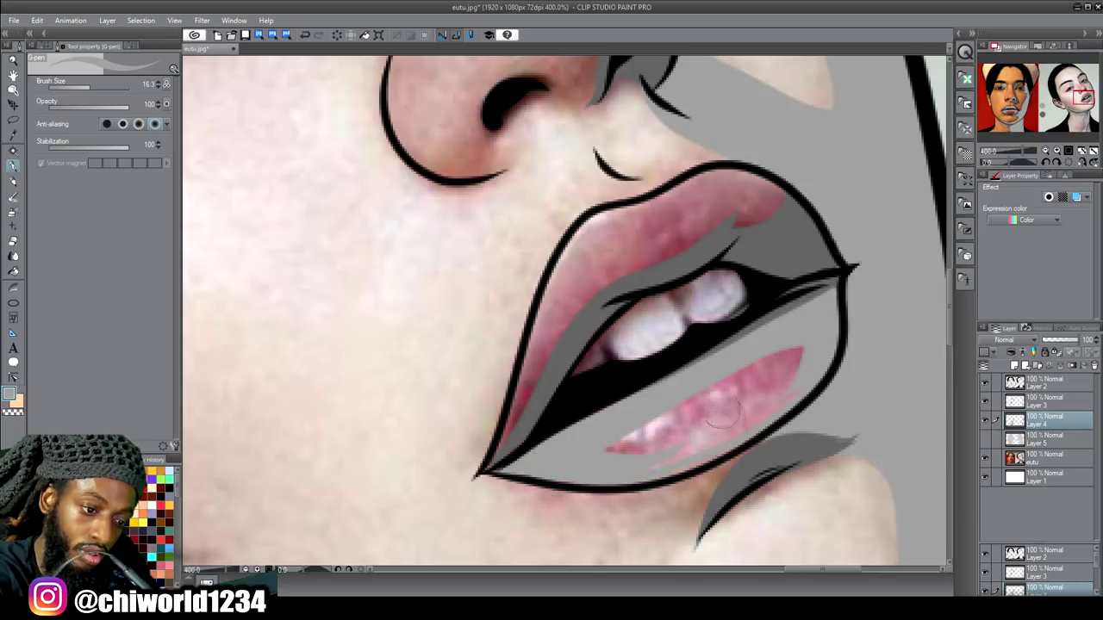
Step: Shade the woman's upper lip with medium grey above the dark shadow, leaving a highlight along its upper edge
mouse_move(538, 386)
left_mouse_down()
mouse_move(491, 461)
mouse_move(493, 435)
mouse_move(601, 270)
mouse_move(687, 244)
mouse_move(732, 217)
mouse_move(743, 196)
mouse_move(698, 235)
mouse_move(770, 204)
mouse_move(769, 186)
mouse_move(745, 168)
mouse_move(702, 166)
left_mouse_up()
left_click_drag(769, 206, 774, 187)
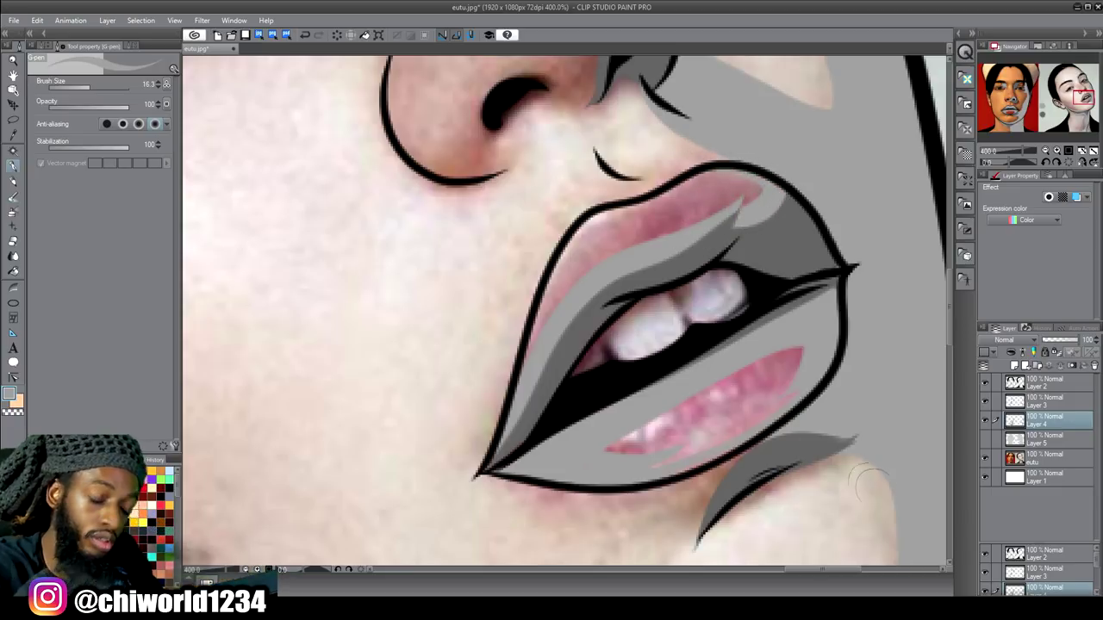
scroll(921, 474, "down", 3)
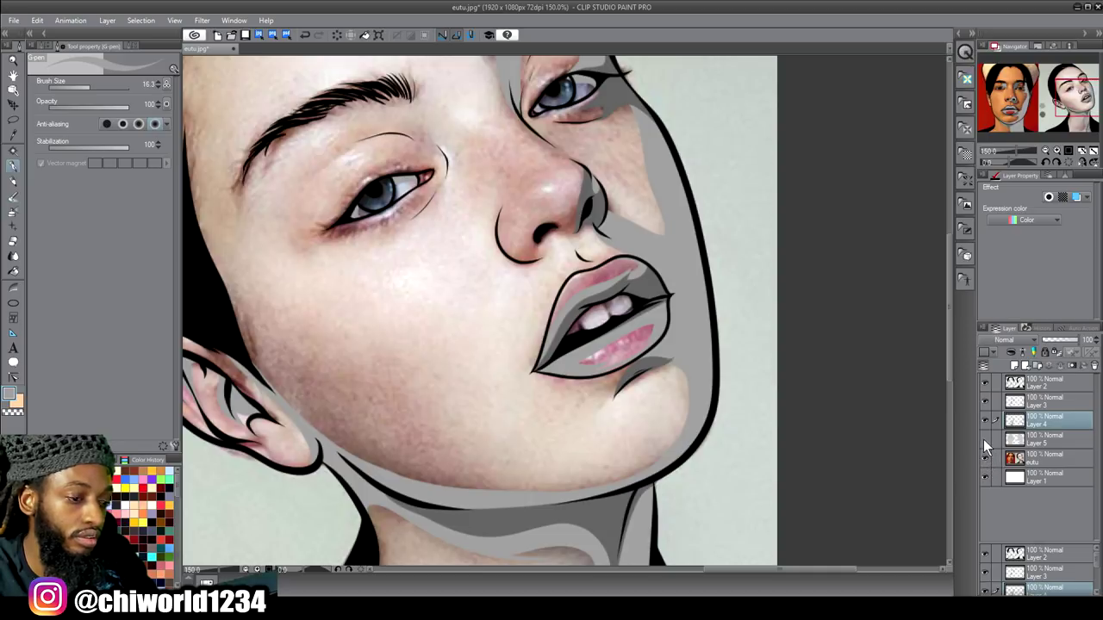
Step: Show Layer 5 again and review the shaded lips on both portraits
left_click(985, 439)
scroll(889, 456, "down", 3)
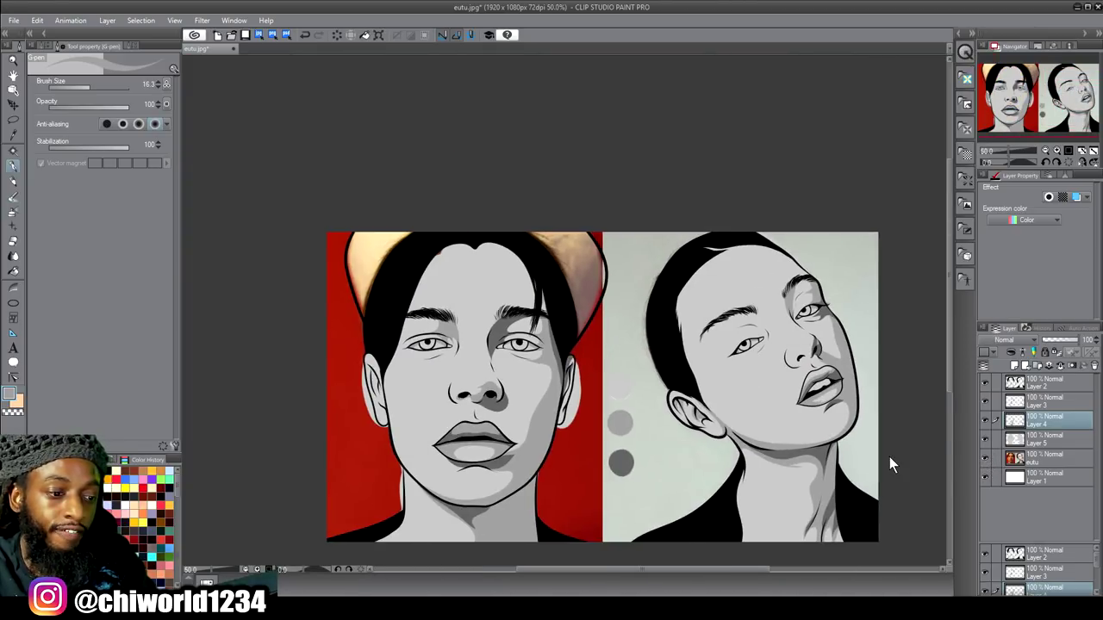
scroll(890, 457, "down", 1)
scroll(889, 457, "up", 1)
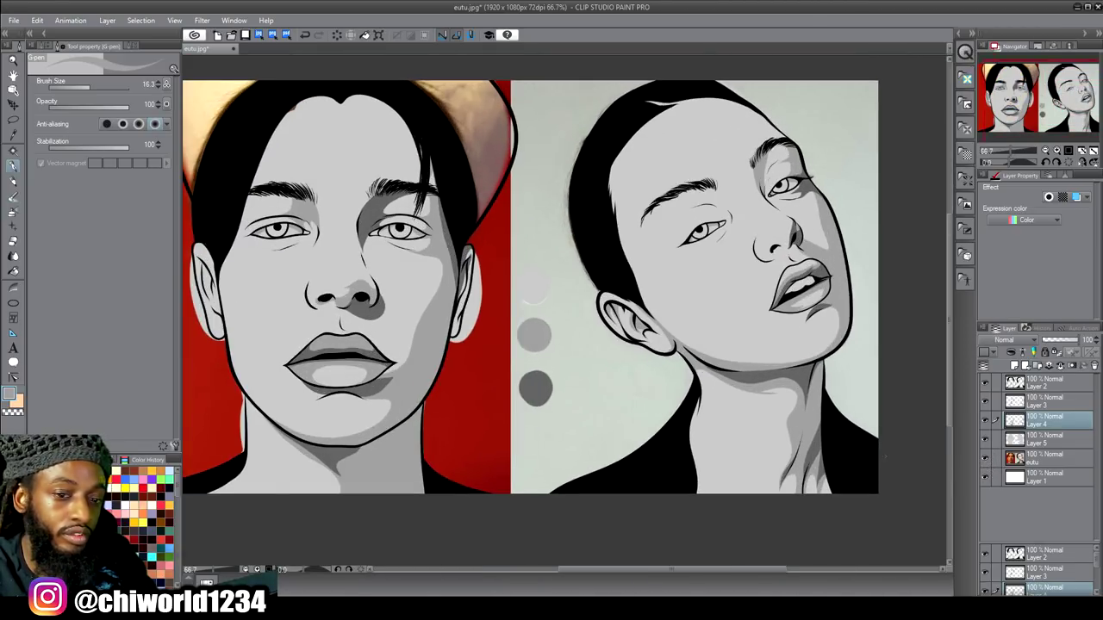
scroll(824, 449, "left", 1)
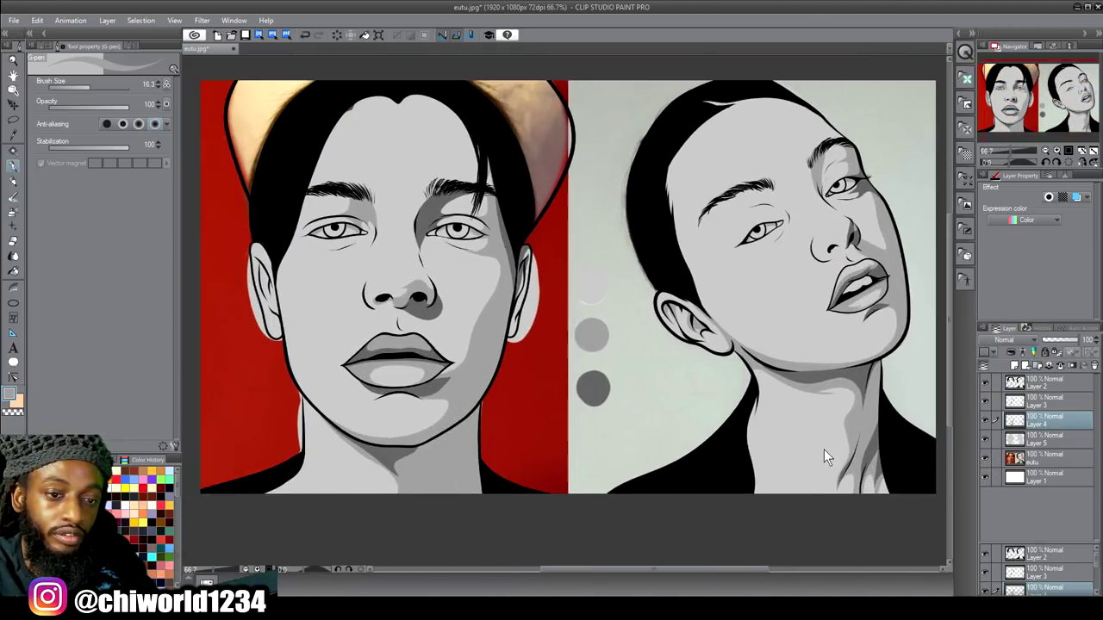
Step: On Layer 3, with brush size 7.5, shade the man's iris beside the dark nose-bridge shadow dark grey, leaving a round highlight below the pupil
left_click(1031, 397)
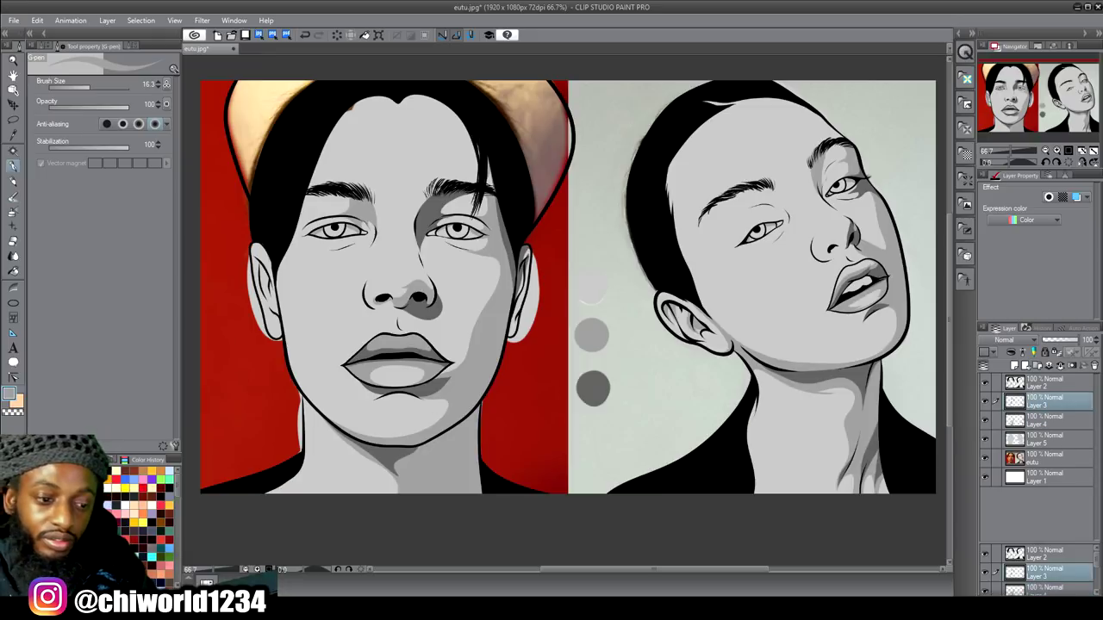
scroll(559, 394, "up", 4)
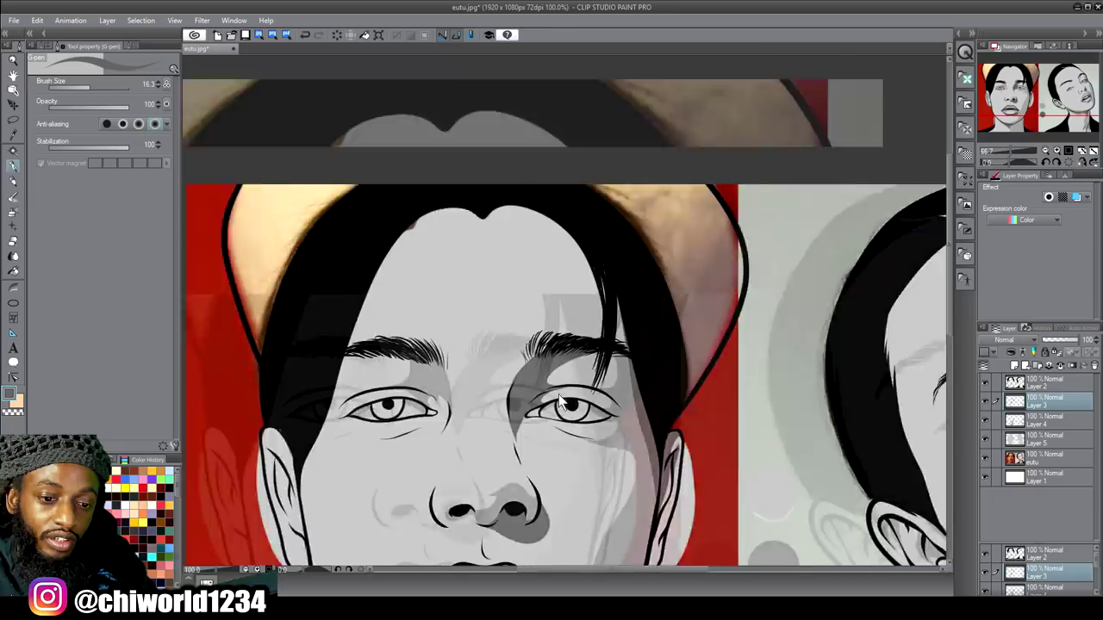
scroll(559, 394, "up", 3)
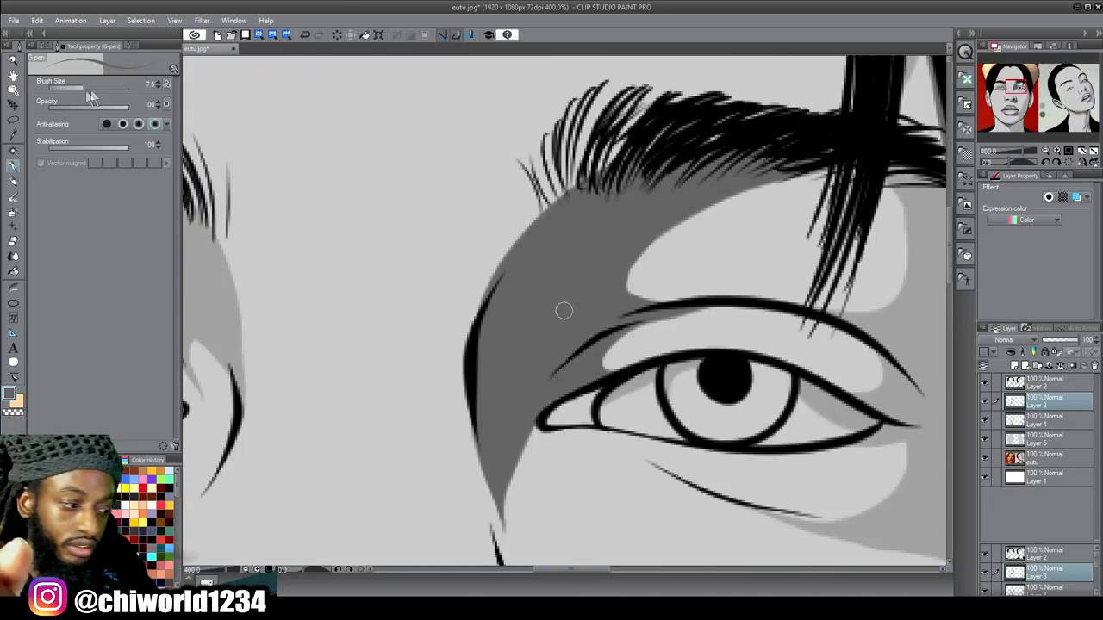
mouse_move(759, 440)
left_mouse_down()
mouse_move(762, 399)
mouse_move(739, 379)
mouse_move(704, 375)
mouse_move(675, 401)
mouse_move(686, 430)
left_mouse_up()
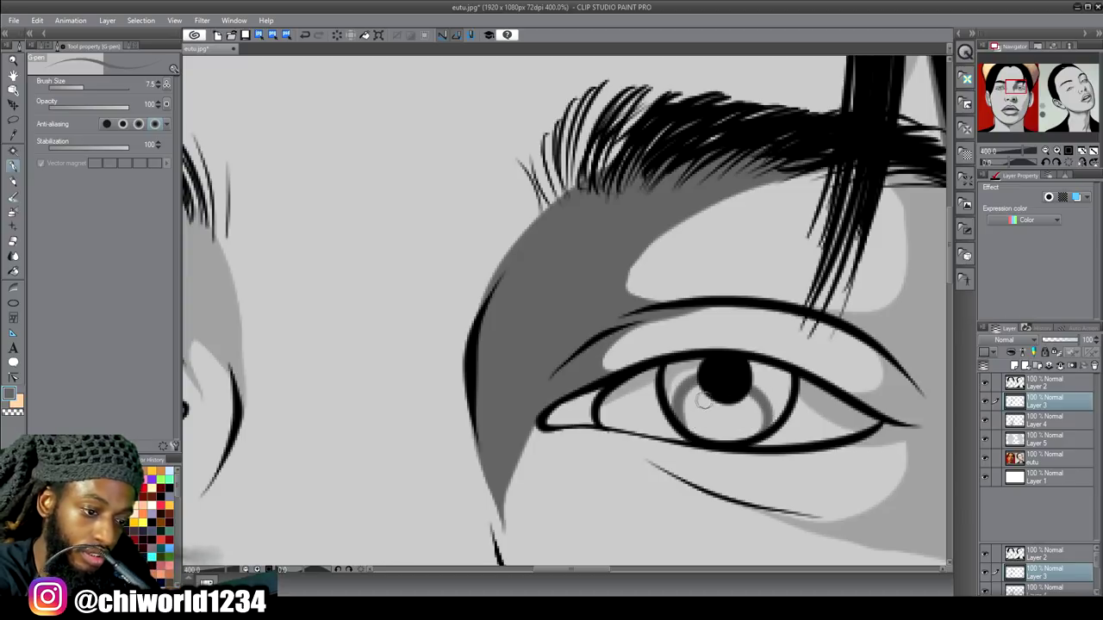
mouse_move(767, 425)
left_mouse_down()
mouse_move(779, 371)
mouse_move(773, 408)
mouse_move(751, 377)
mouse_move(770, 404)
mouse_move(744, 383)
mouse_move(782, 388)
mouse_move(750, 363)
left_mouse_up()
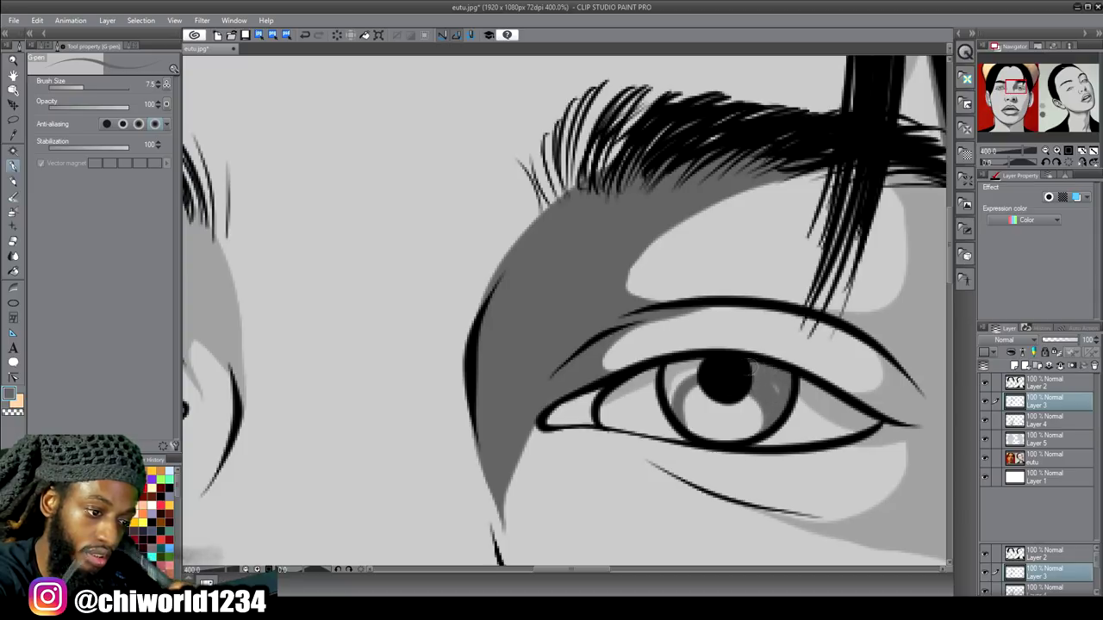
left_click_drag(687, 369, 681, 395)
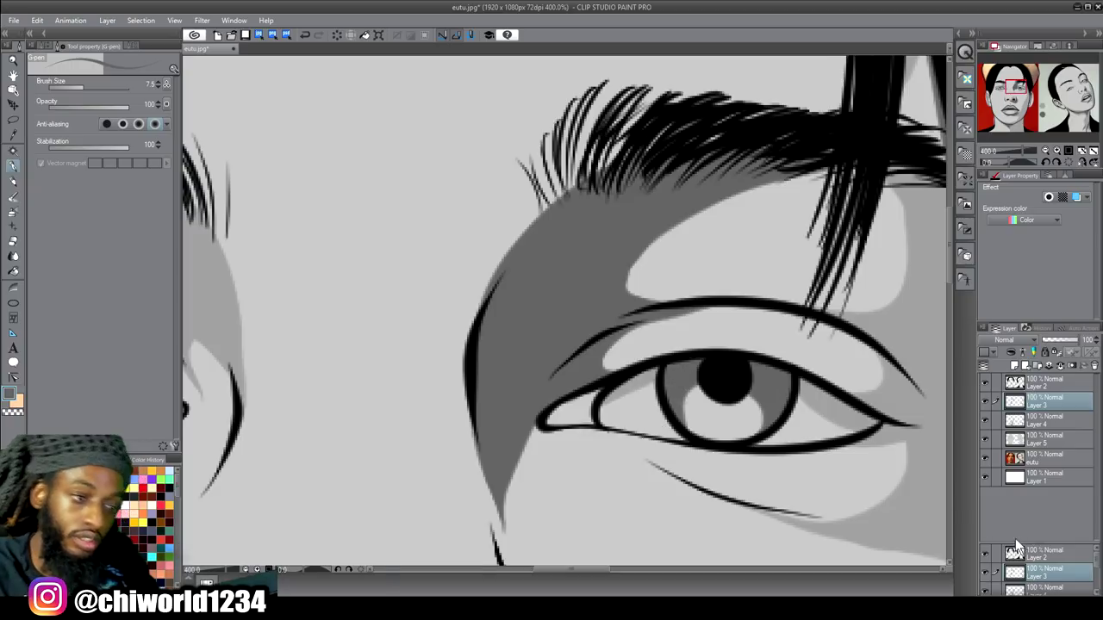
Step: Shade the iris of the man's other eye dark grey, leaving a matching round highlight below the pupil
scroll(809, 507, "down", 5)
scroll(809, 507, "up", 3)
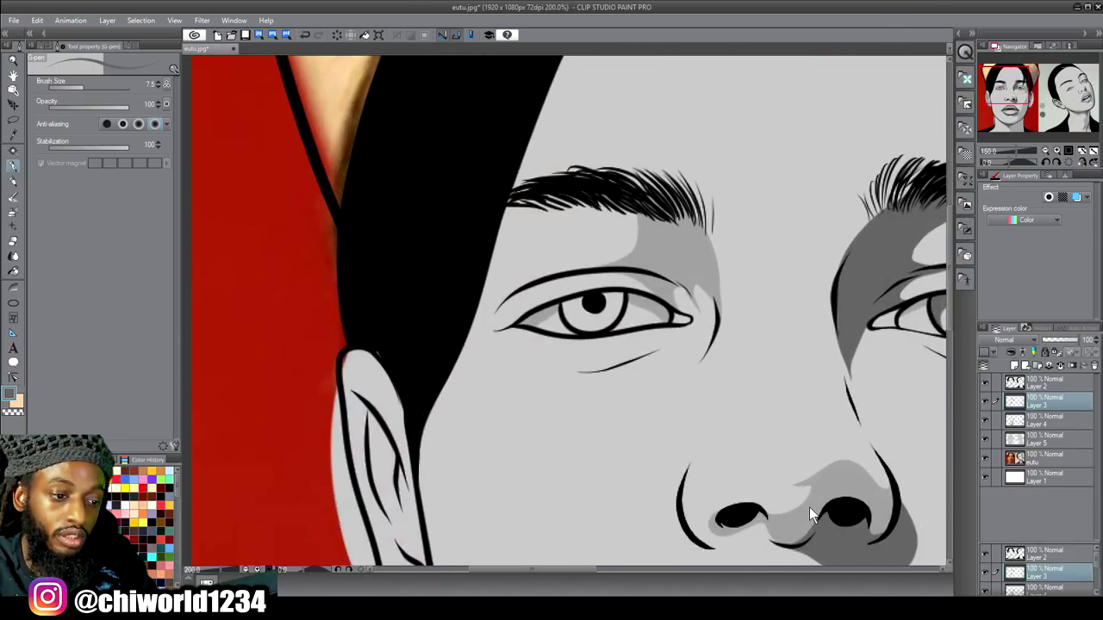
scroll(809, 507, "up", 2)
mouse_move(398, 370)
left_mouse_down()
mouse_move(403, 339)
mouse_move(438, 329)
mouse_move(468, 335)
mouse_move(471, 357)
mouse_move(449, 384)
mouse_move(458, 380)
mouse_move(476, 349)
left_mouse_up()
mouse_move(486, 309)
left_mouse_down()
mouse_move(475, 359)
mouse_move(470, 304)
left_mouse_up()
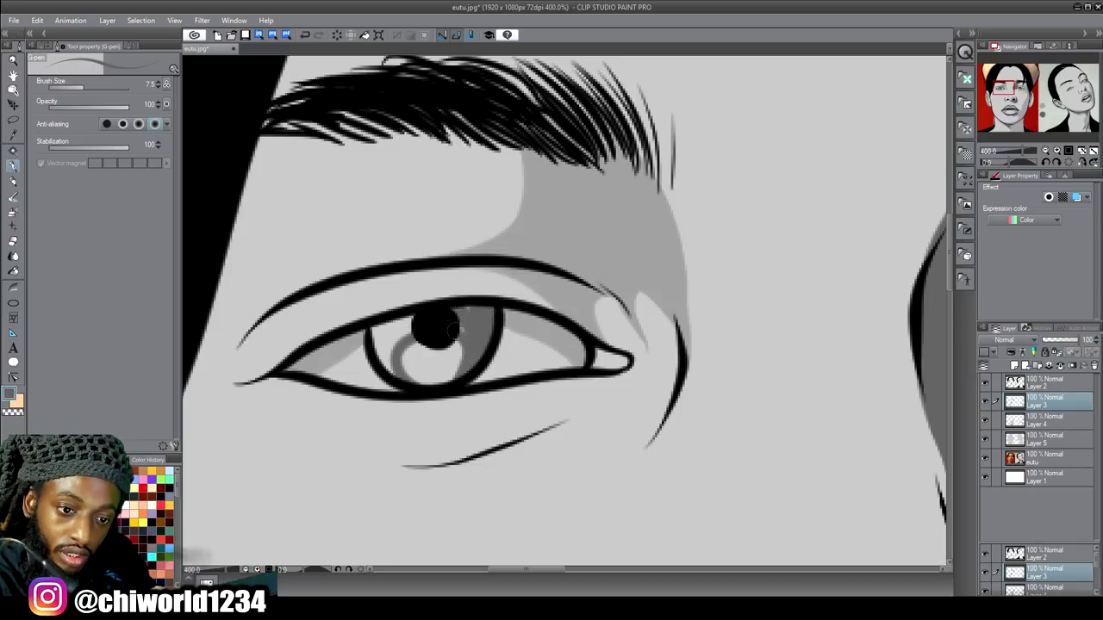
mouse_move(383, 362)
left_mouse_down()
mouse_move(372, 337)
mouse_move(410, 316)
left_mouse_up()
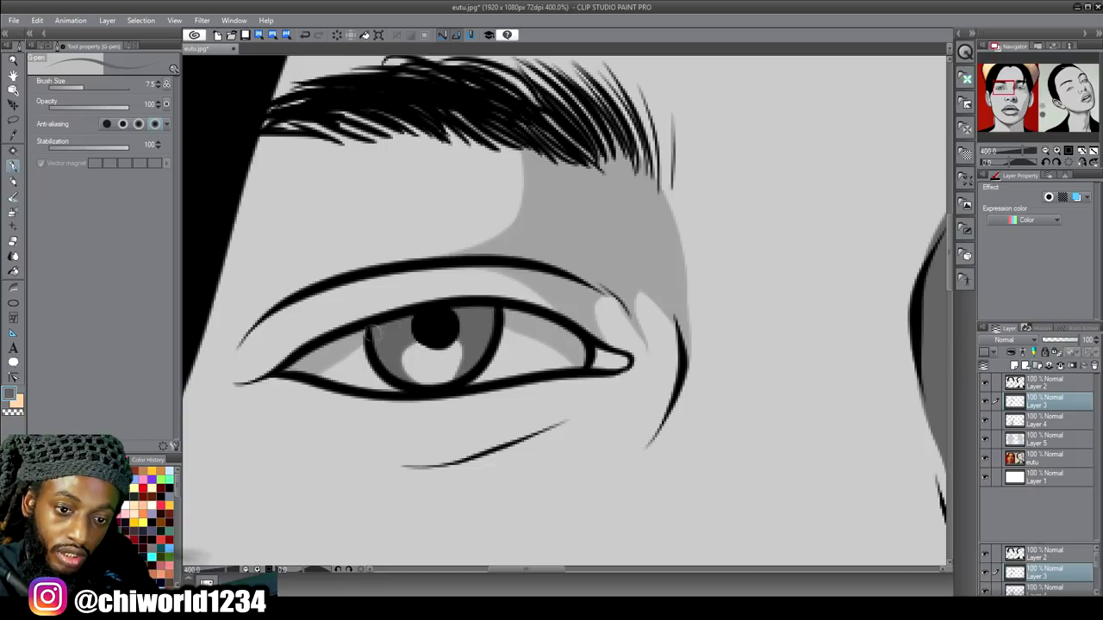
Step: Shade the iris of the woman's eye nearer her ear dark grey, leaving a rounded highlight below the pupil
scroll(406, 532, "down", 10)
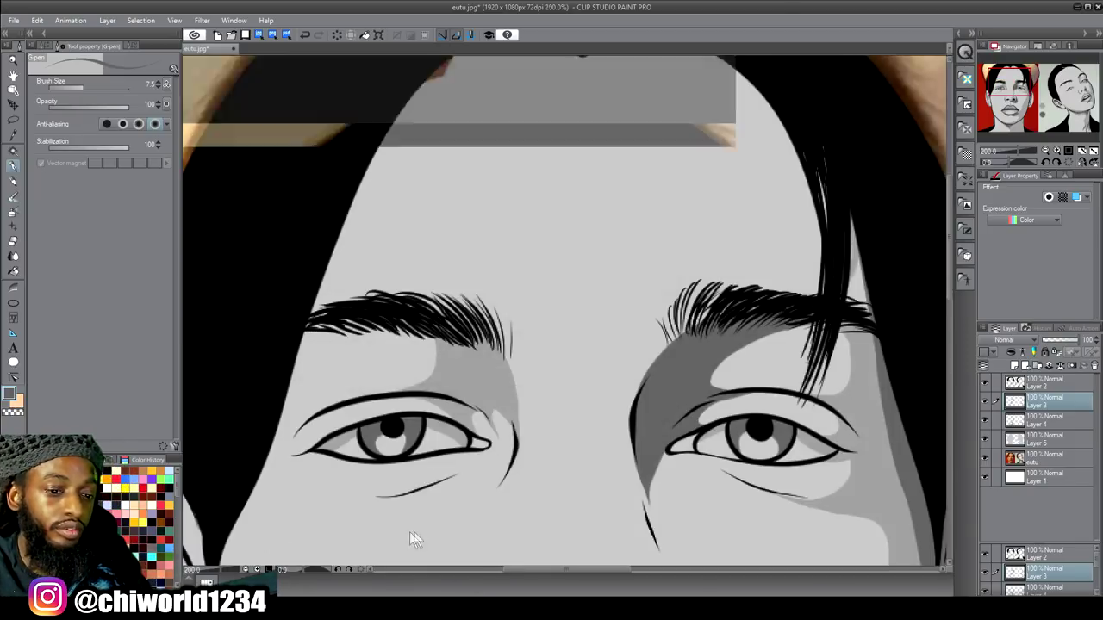
scroll(580, 488, "down", 1)
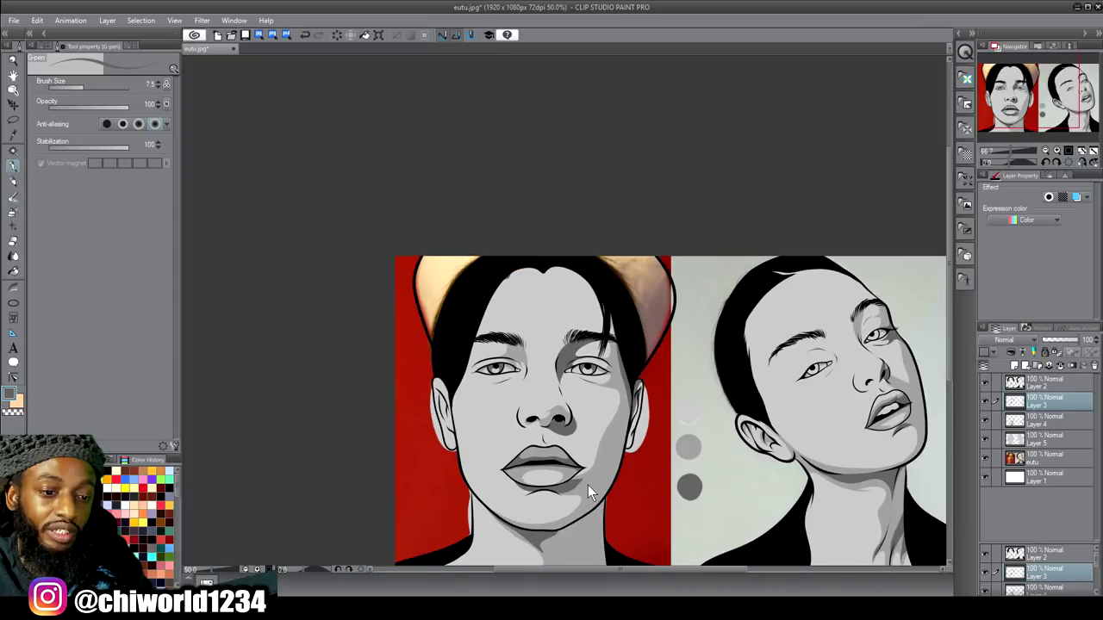
scroll(588, 485, "right", 1)
scroll(681, 457, "right", 2)
scroll(682, 456, "up", 1)
scroll(683, 454, "up", 12)
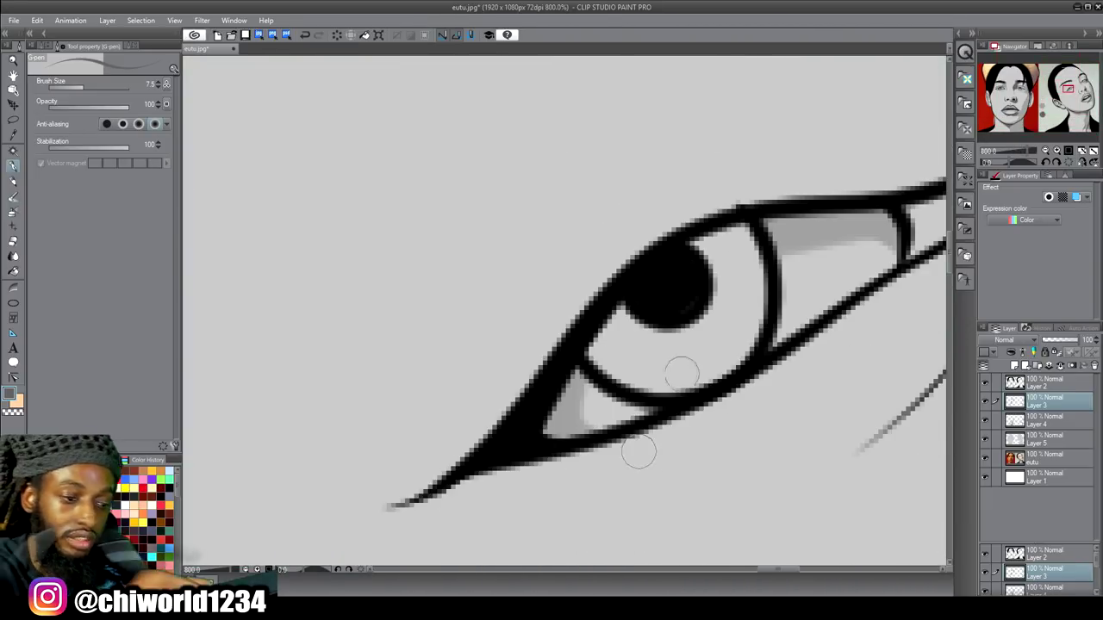
mouse_move(660, 384)
left_mouse_down()
mouse_move(635, 353)
mouse_move(653, 332)
left_mouse_up()
mouse_move(717, 284)
left_mouse_down()
mouse_move(757, 296)
mouse_move(753, 357)
left_mouse_up()
mouse_move(758, 287)
left_mouse_down()
mouse_move(728, 250)
mouse_move(742, 244)
mouse_move(732, 267)
mouse_move(694, 262)
mouse_move(739, 267)
mouse_move(728, 275)
mouse_move(661, 276)
mouse_move(689, 249)
left_mouse_up()
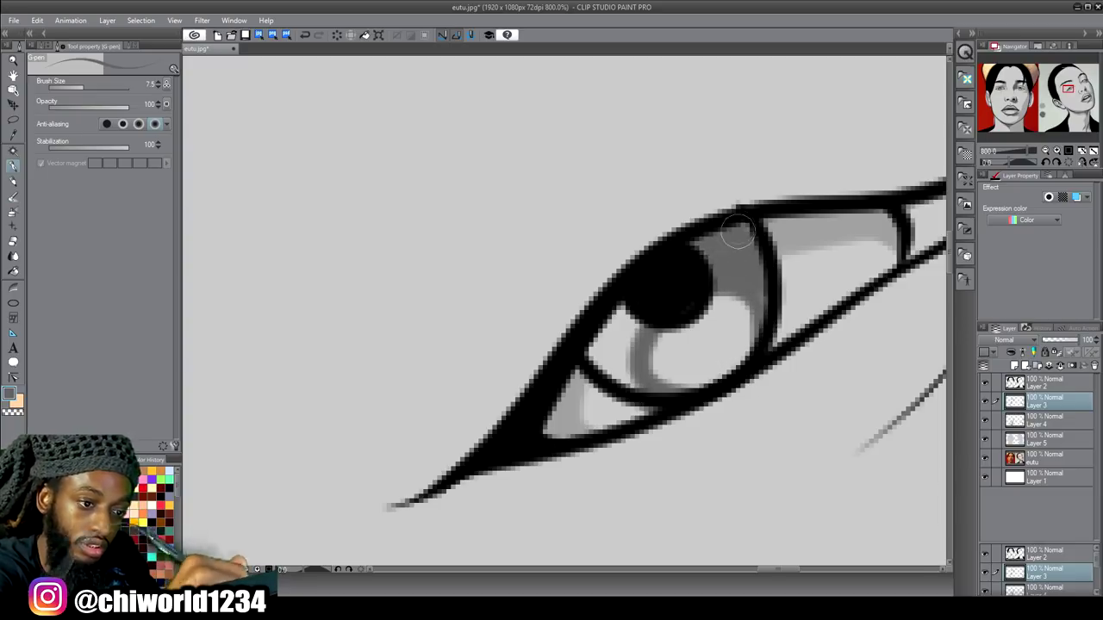
mouse_move(634, 303)
left_mouse_down()
mouse_move(640, 365)
mouse_move(654, 314)
mouse_move(630, 358)
mouse_move(635, 373)
mouse_move(640, 295)
mouse_move(613, 367)
mouse_move(641, 315)
mouse_move(617, 311)
mouse_move(602, 345)
left_mouse_up()
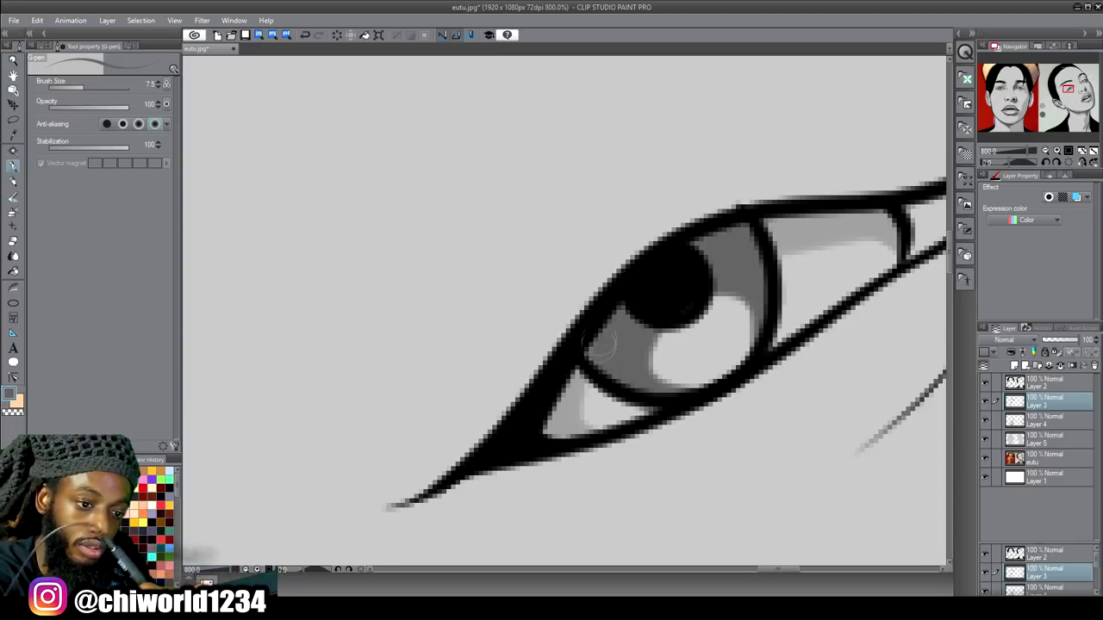
Step: Shade the iris of the woman's far eye dark grey around the pupil, leaving a rounded highlight below it
scroll(641, 379, "down", 10)
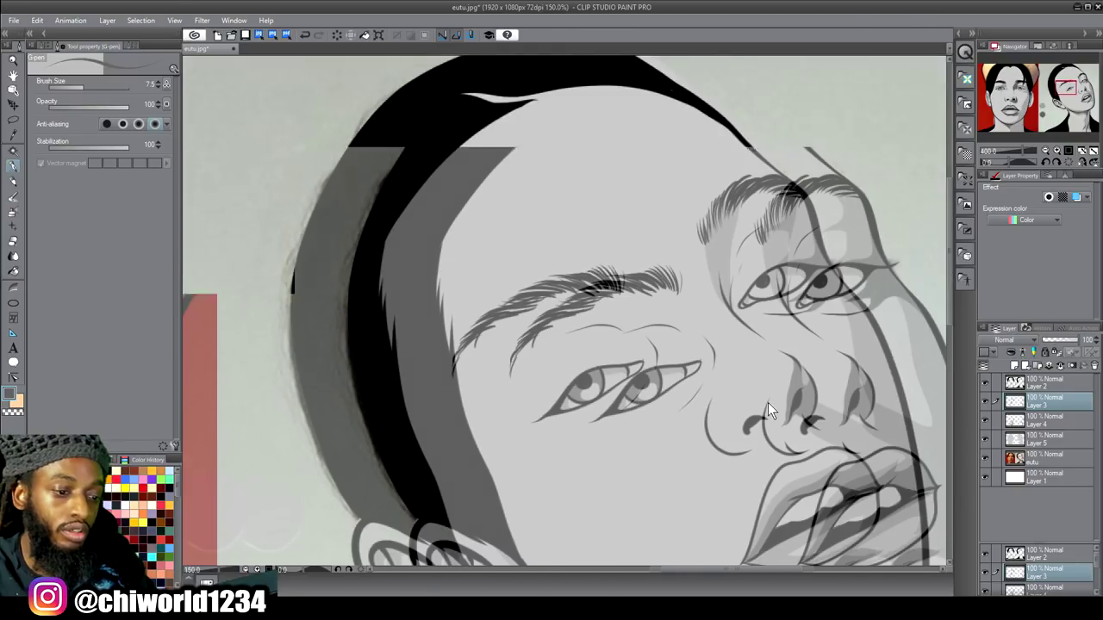
scroll(767, 401, "up", 10)
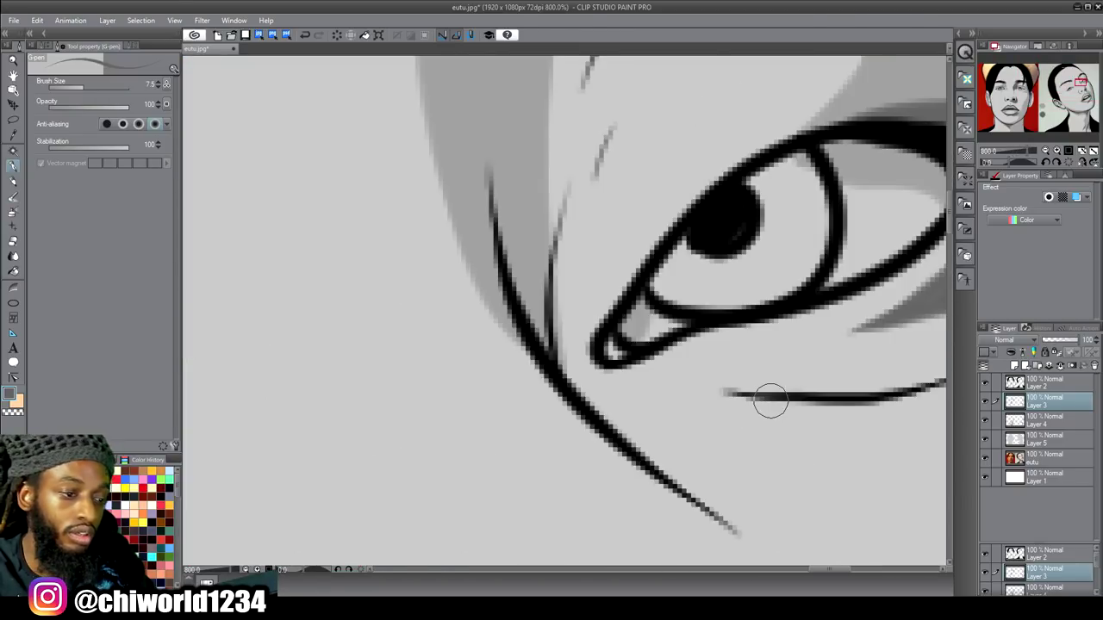
mouse_move(762, 203)
left_mouse_down()
mouse_move(821, 233)
mouse_move(799, 292)
mouse_move(787, 295)
mouse_move(812, 280)
mouse_move(813, 188)
mouse_move(811, 207)
mouse_move(795, 177)
mouse_move(787, 190)
mouse_move(791, 177)
mouse_move(803, 185)
mouse_move(755, 175)
left_mouse_up()
mouse_move(700, 248)
left_mouse_down()
mouse_move(688, 264)
mouse_move(695, 295)
mouse_move(674, 286)
mouse_move(686, 266)
left_mouse_up()
scroll(728, 390, "down", 1)
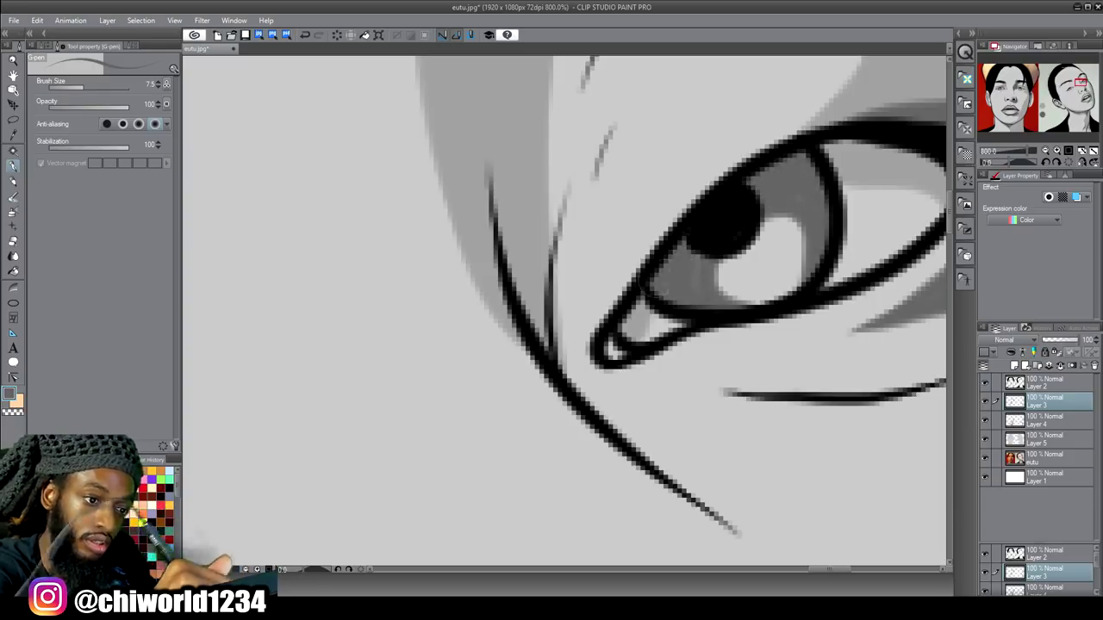
Step: Hide the eutu photo layer and review both grey portraits against the white background
scroll(797, 403, "down", 1)
scroll(804, 407, "down", 6)
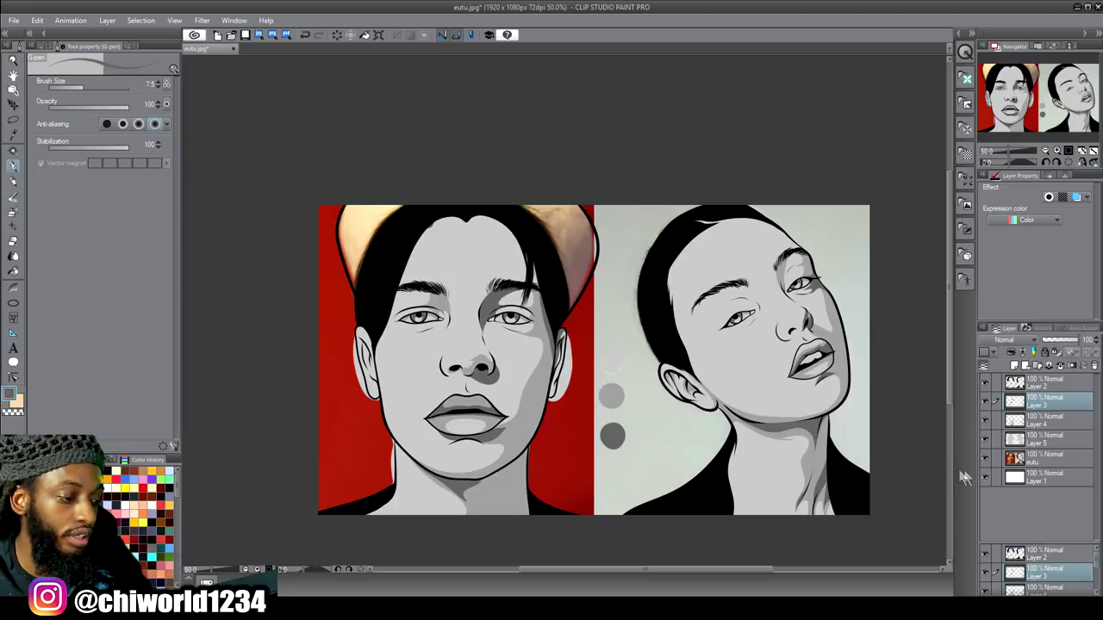
left_click(983, 459)
scroll(974, 462, "down", 1)
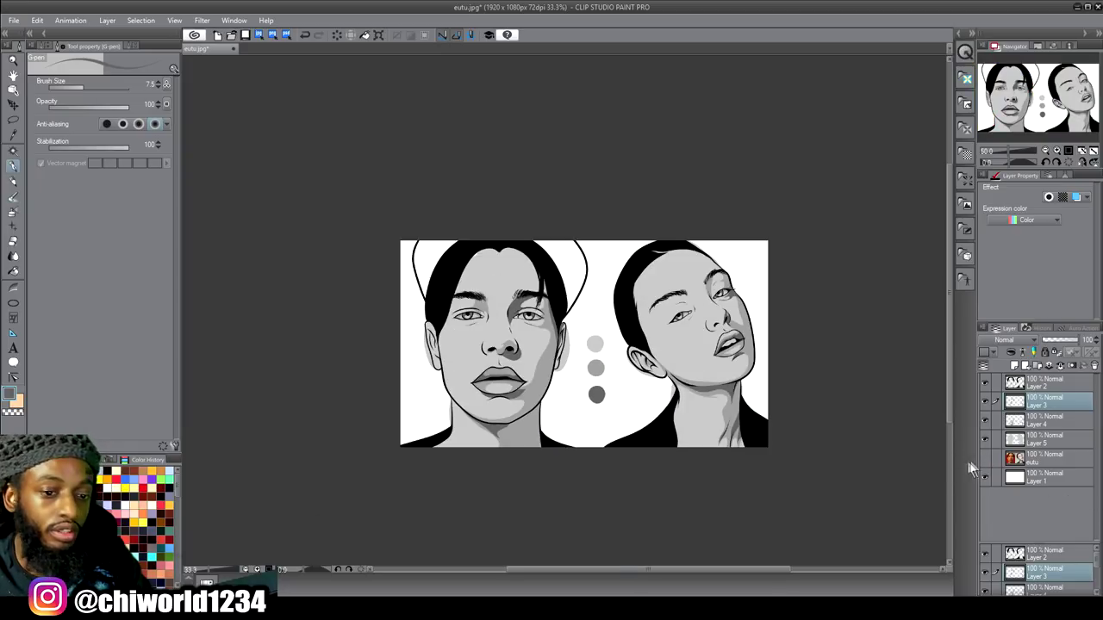
scroll(916, 467, "up", 1)
scroll(913, 471, "left", 1)
scroll(913, 471, "up", 1)
scroll(914, 471, "left", 1)
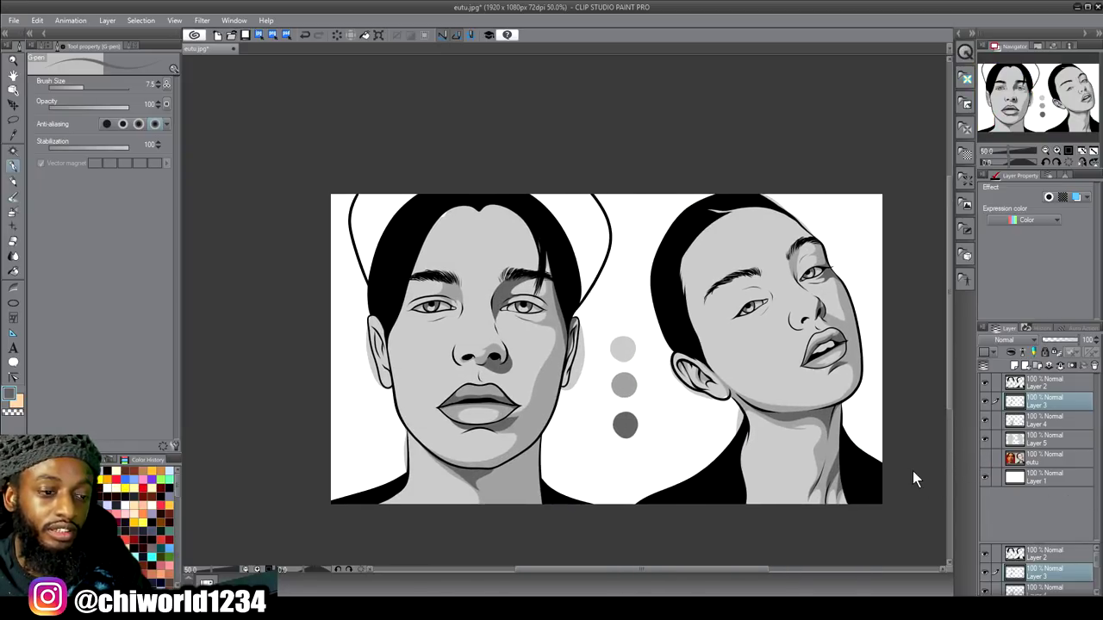
scroll(913, 471, "up", 1)
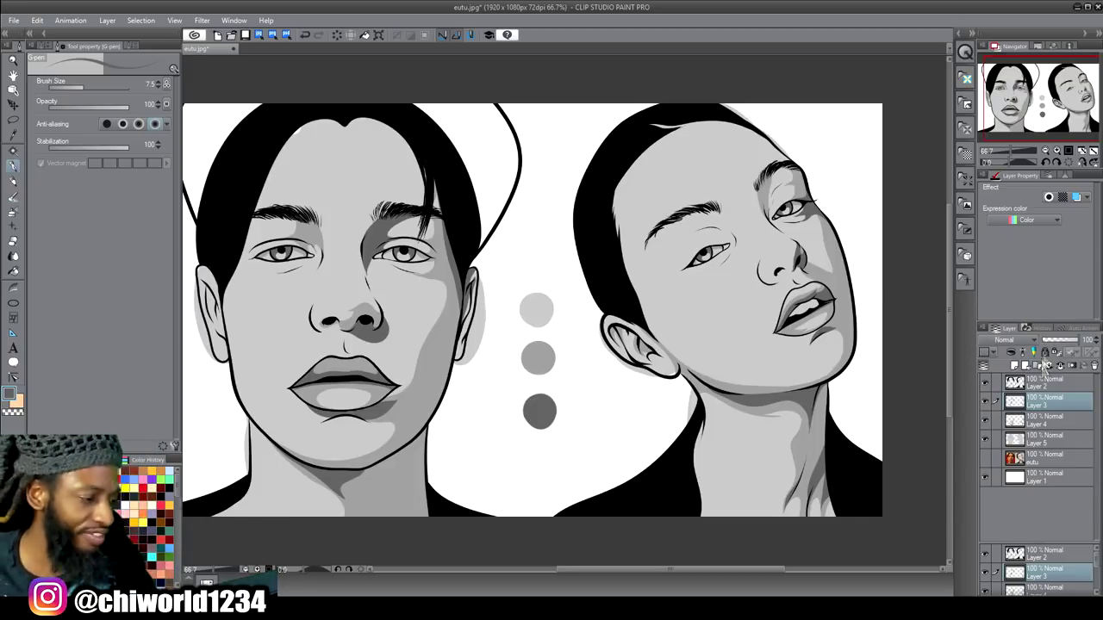
Step: Add a new layer above Layer 3 and set the drawing colour to pure white, FFFFFF
left_click(1014, 364)
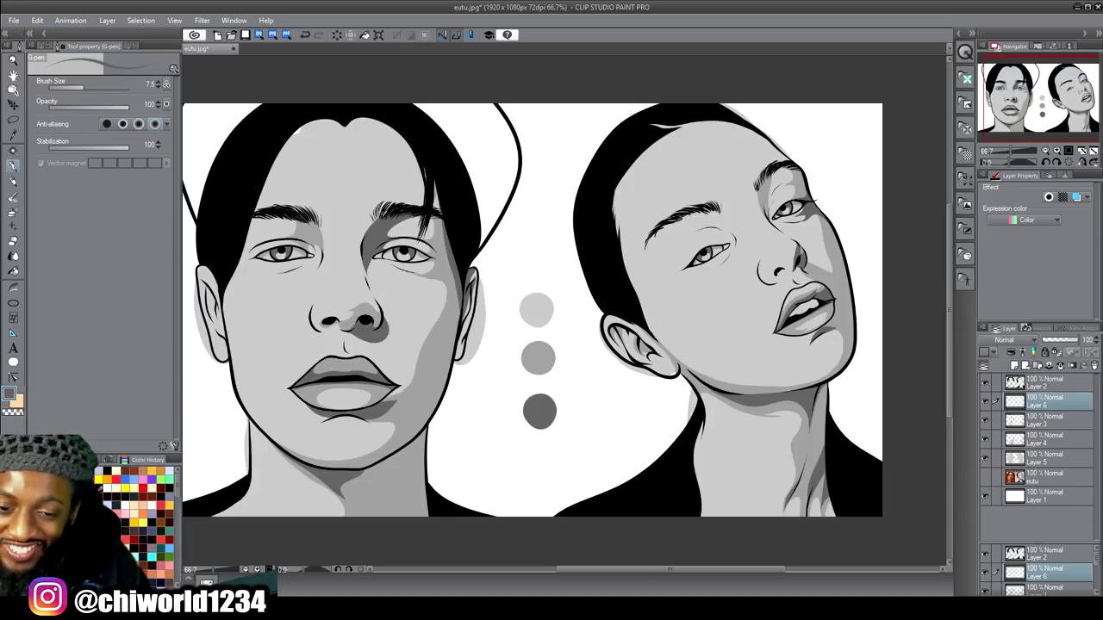
left_click(97, 483)
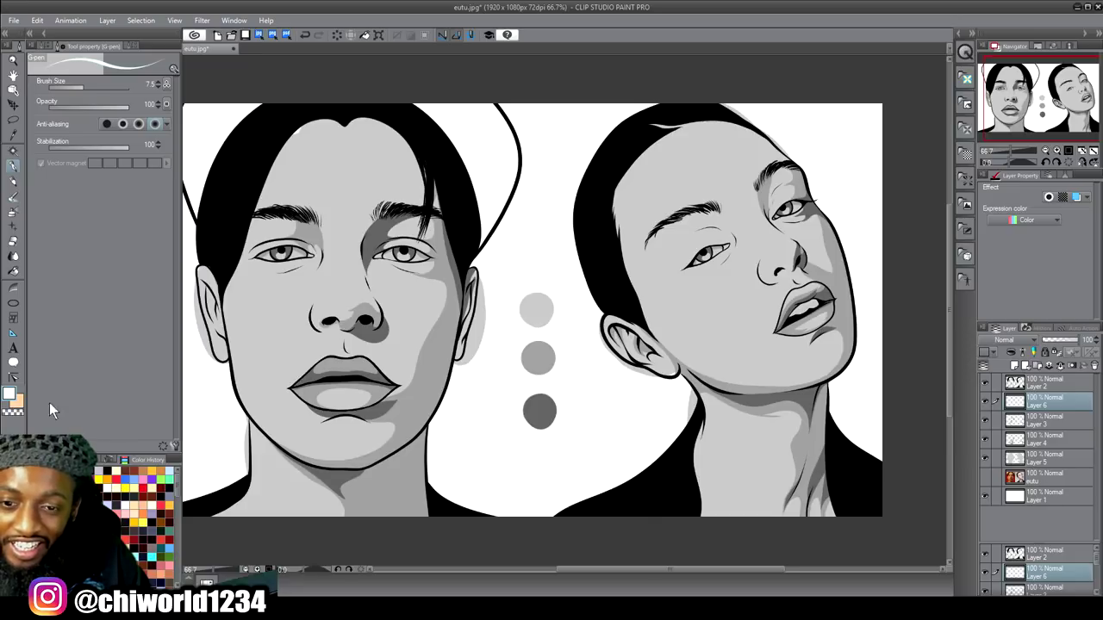
double_click(10, 394)
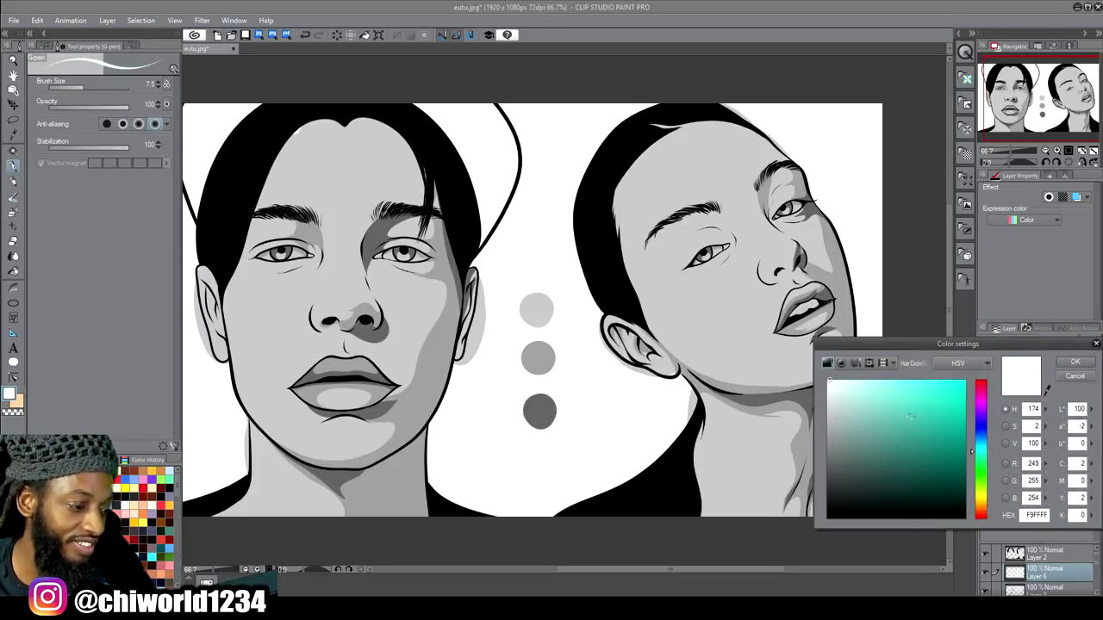
left_click_drag(845, 387, 827, 380)
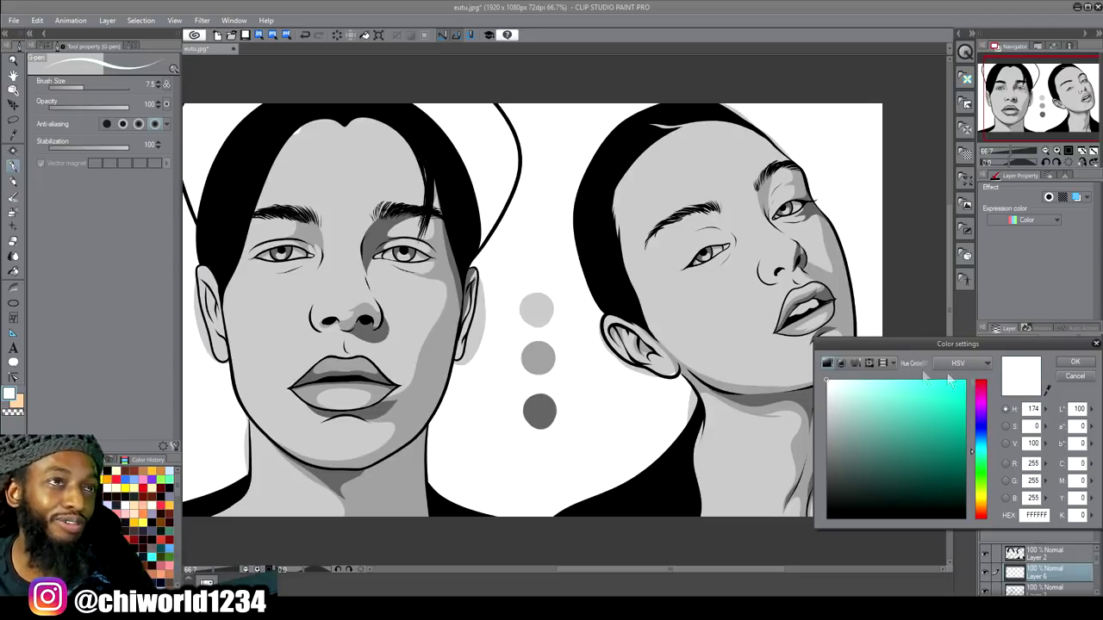
left_click(1075, 362)
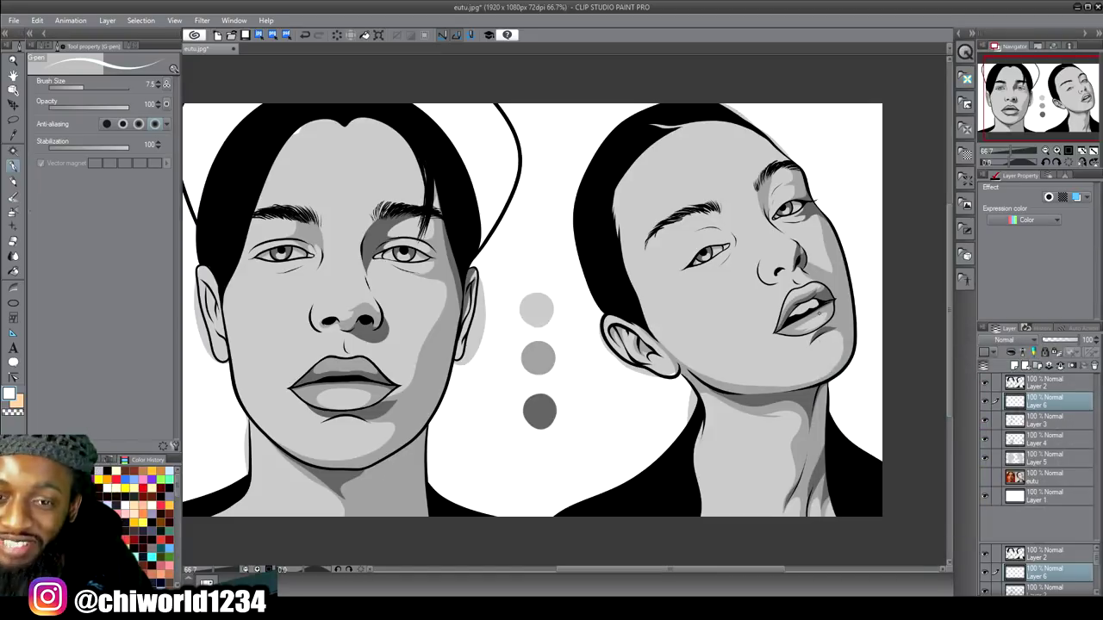
Step: Choose the Soft airbrush and set its brush size to 35.5
left_click(14, 214)
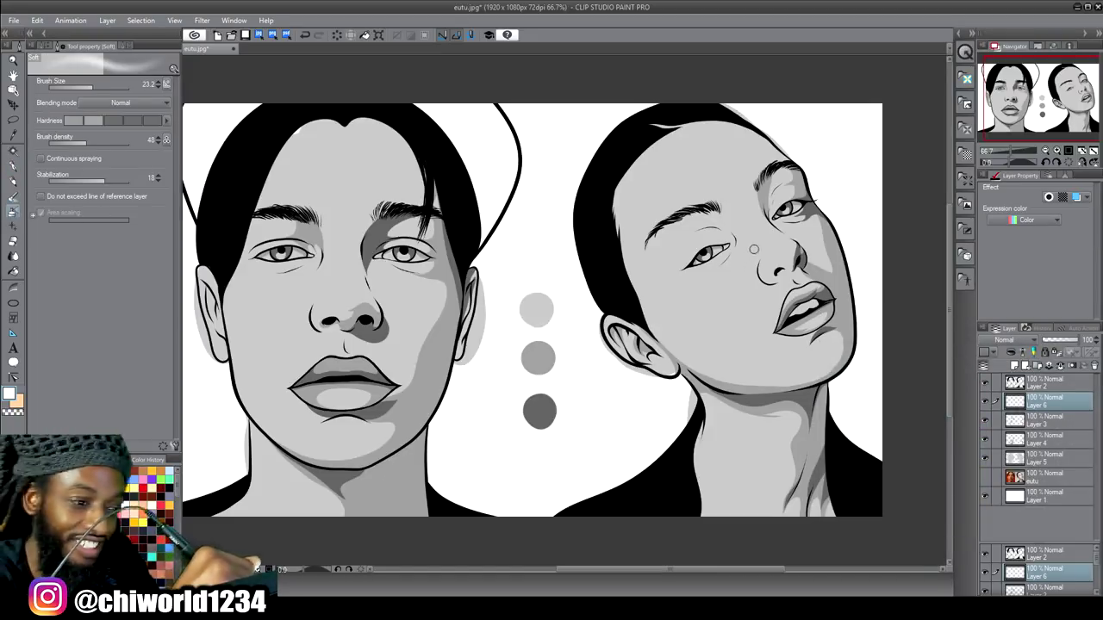
left_click_drag(106, 85, 99, 86)
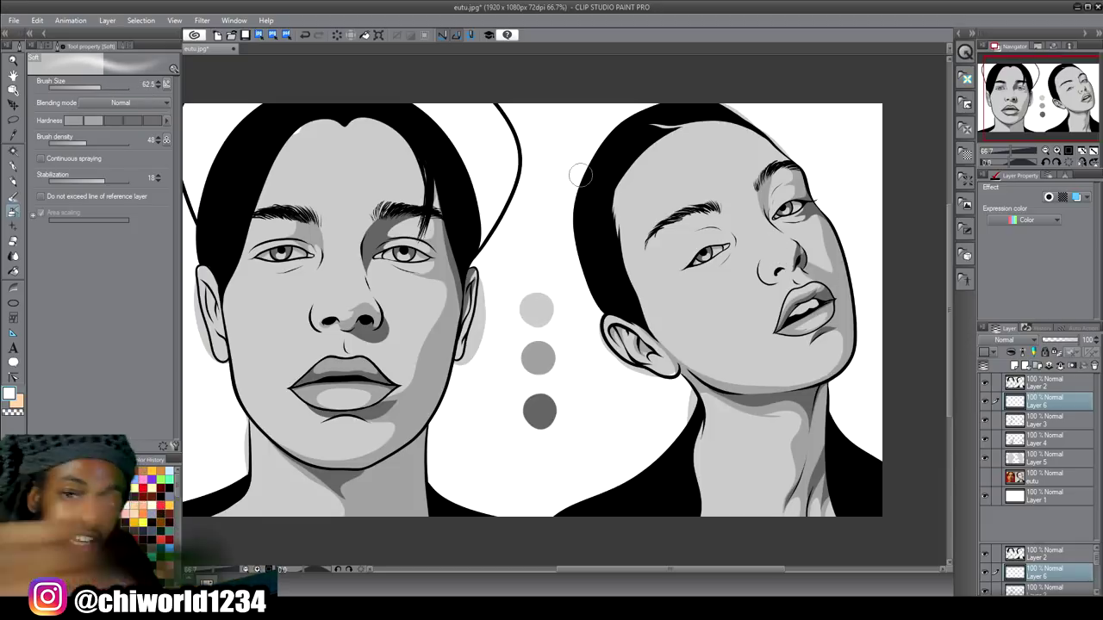
left_click_drag(95, 87, 96, 88)
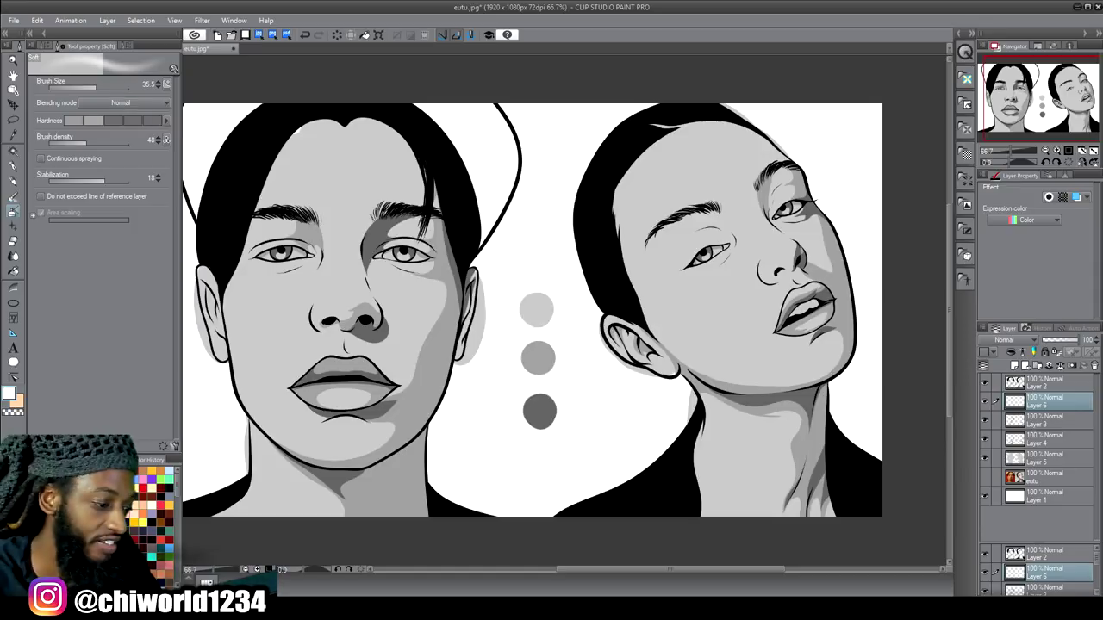
Step: Show the eutu photo layer, scale it down to 22% and place it between the two portraits as a reference
left_click(1029, 476)
left_click(986, 479)
scroll(909, 426, "down", 1)
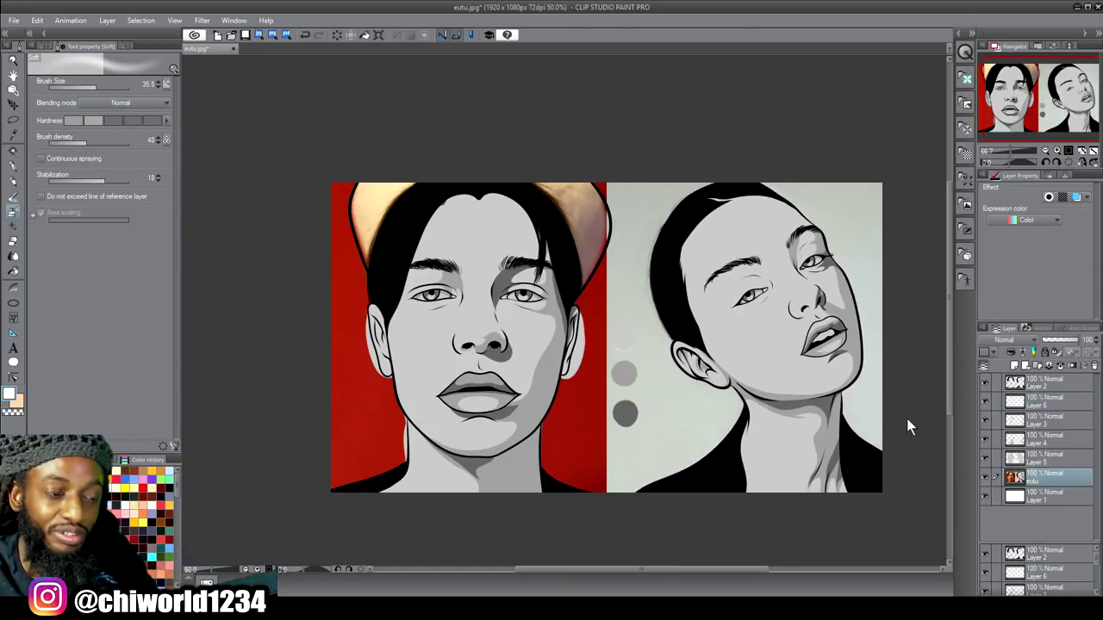
left_click(12, 105)
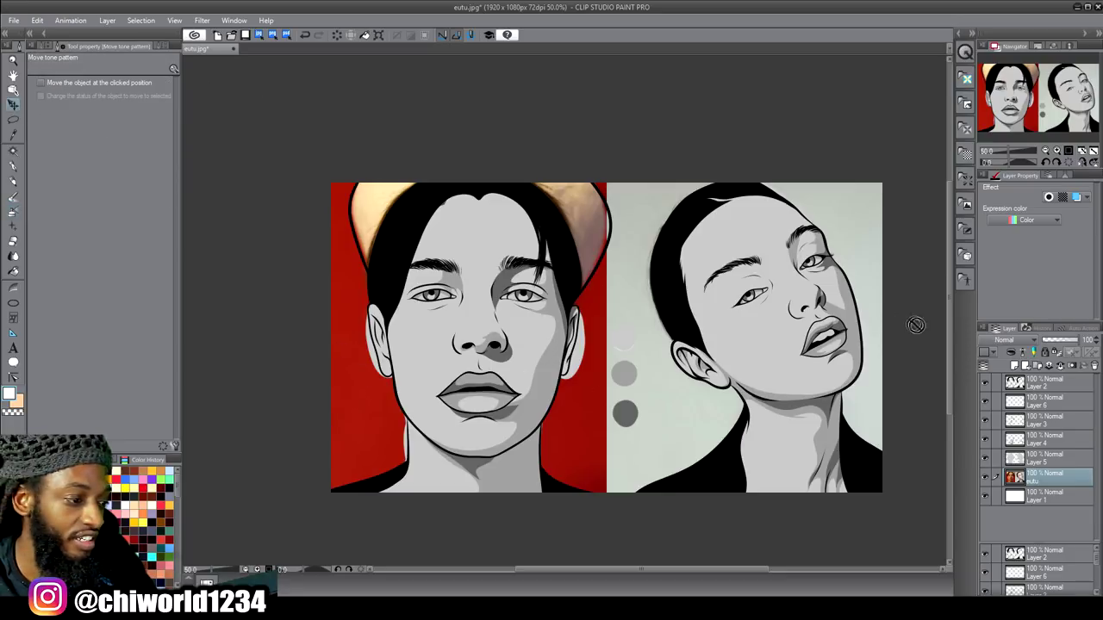
left_click(378, 35)
left_click_drag(363, 343, 380, 367)
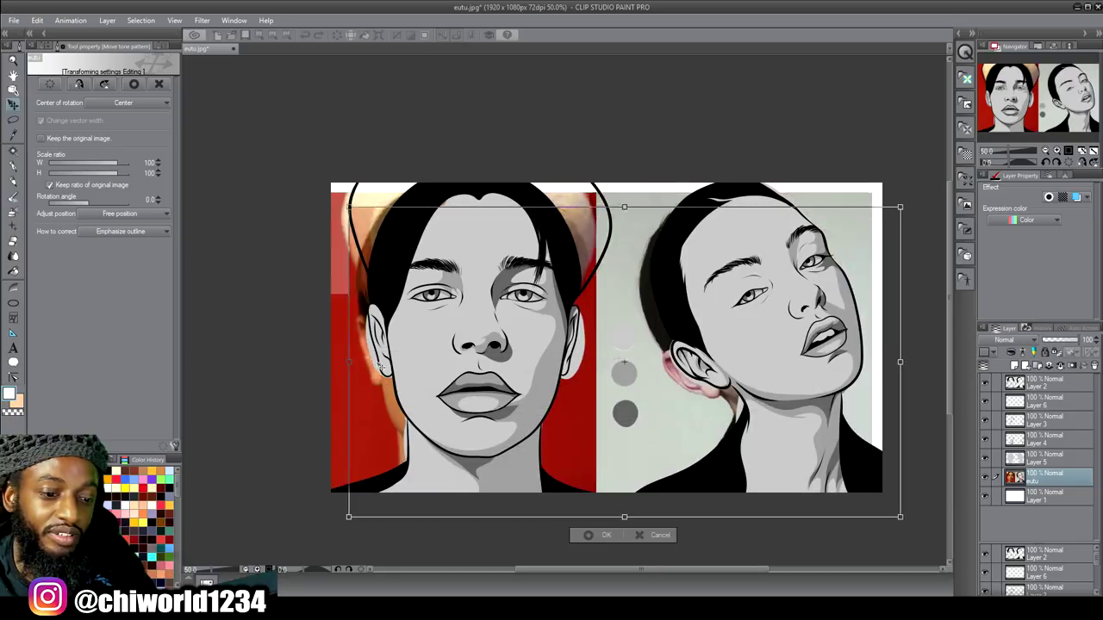
left_click_drag(900, 208, 468, 450)
left_click_drag(437, 488, 708, 417)
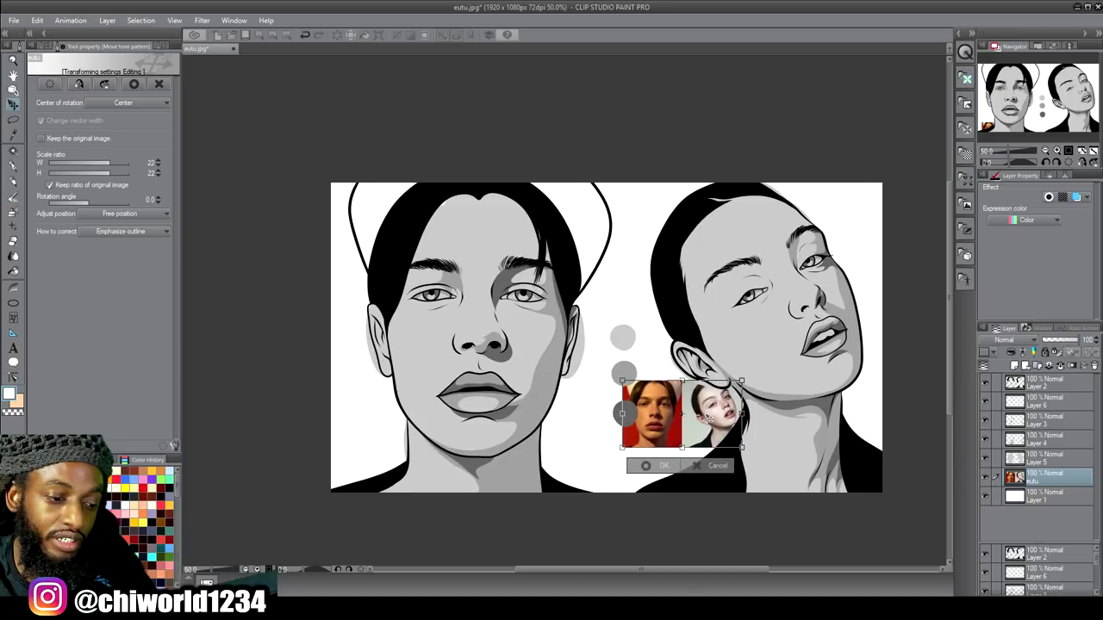
key("Return")
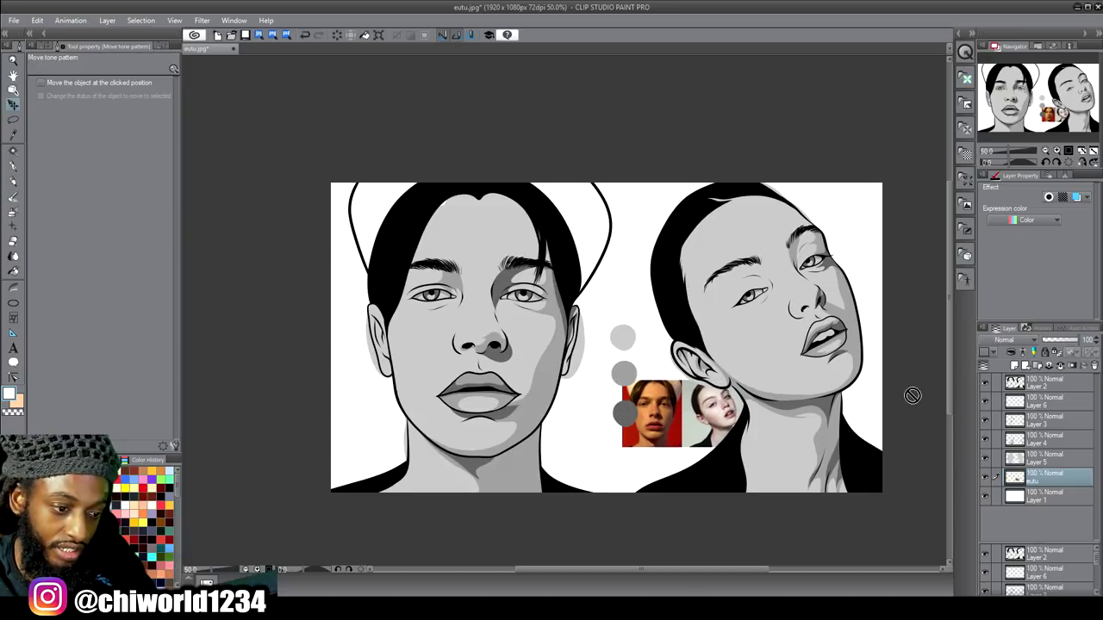
Step: On Layer 6, spray a soft white highlight along the bridge of the woman's nose with the Soft airbrush
scroll(897, 367, "up", 1)
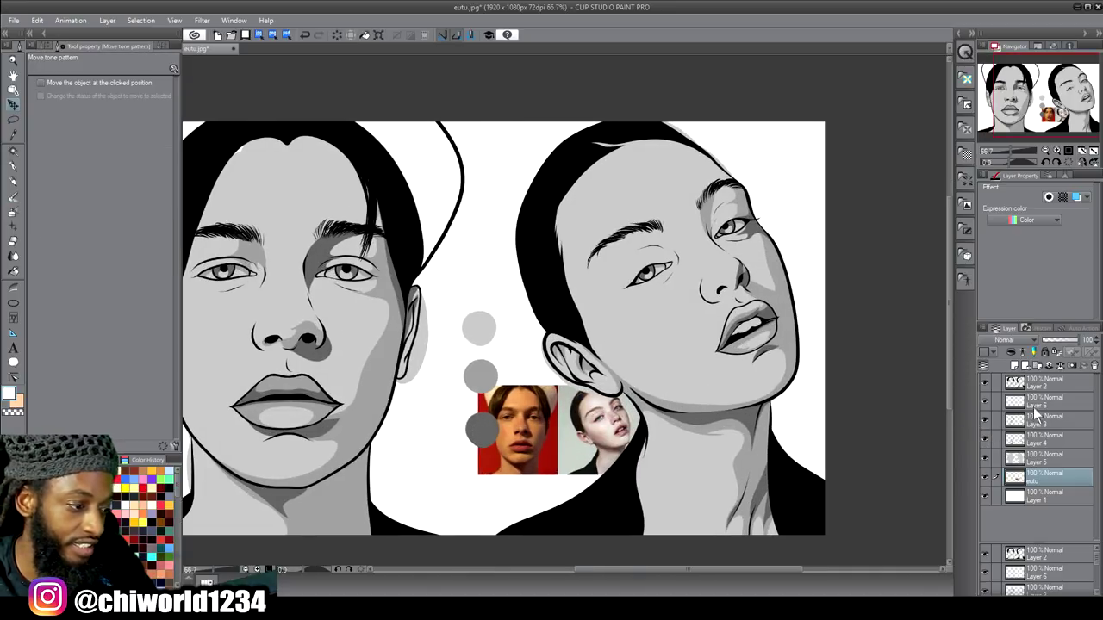
left_click(1037, 405)
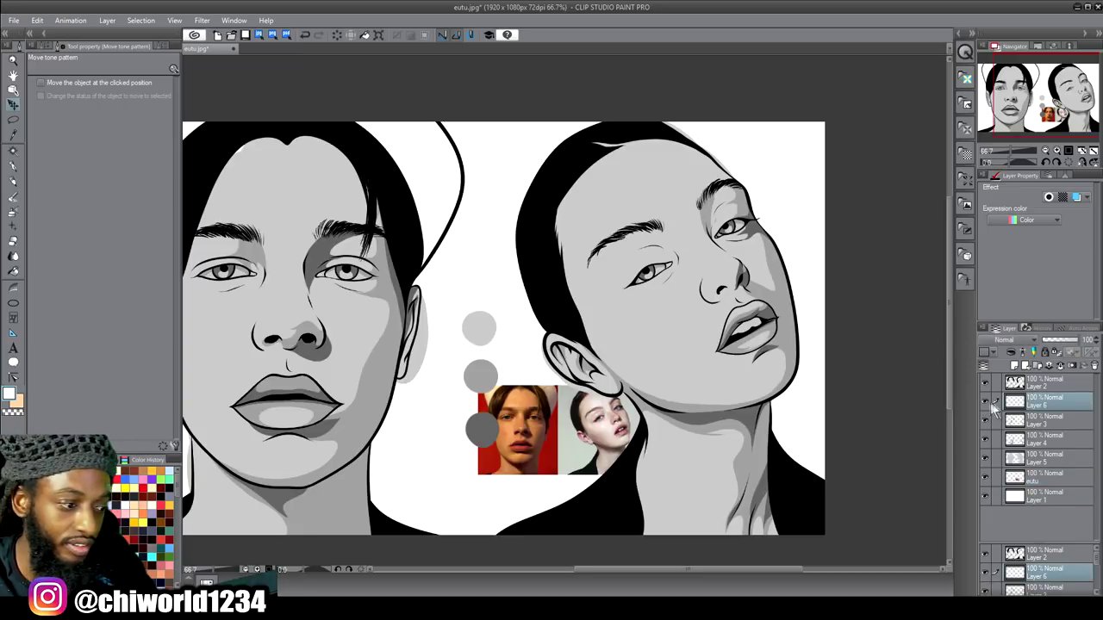
left_click(13, 212)
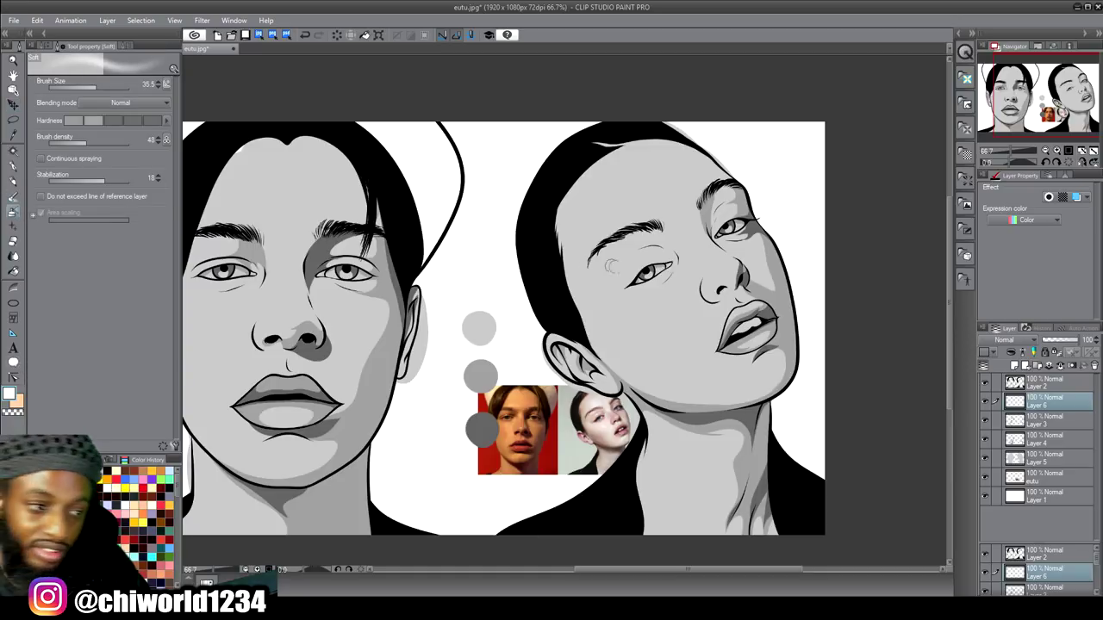
left_click(98, 89)
left_click_drag(99, 92, 98, 91)
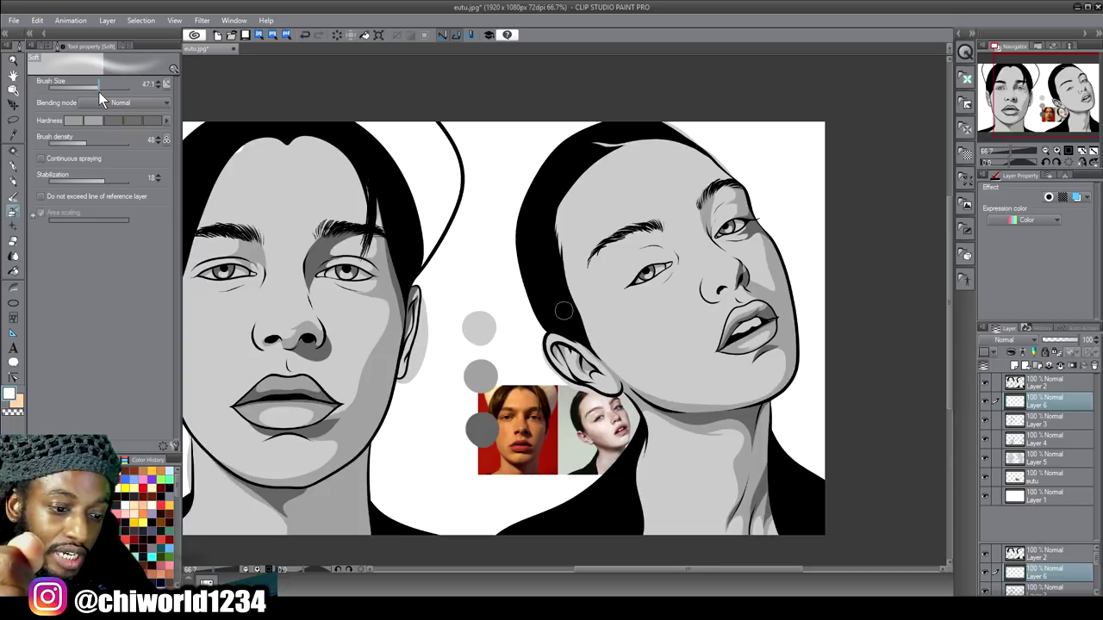
left_click(723, 268)
mouse_move(94, 92)
left_mouse_down()
mouse_move(83, 91)
mouse_move(96, 90)
left_mouse_up()
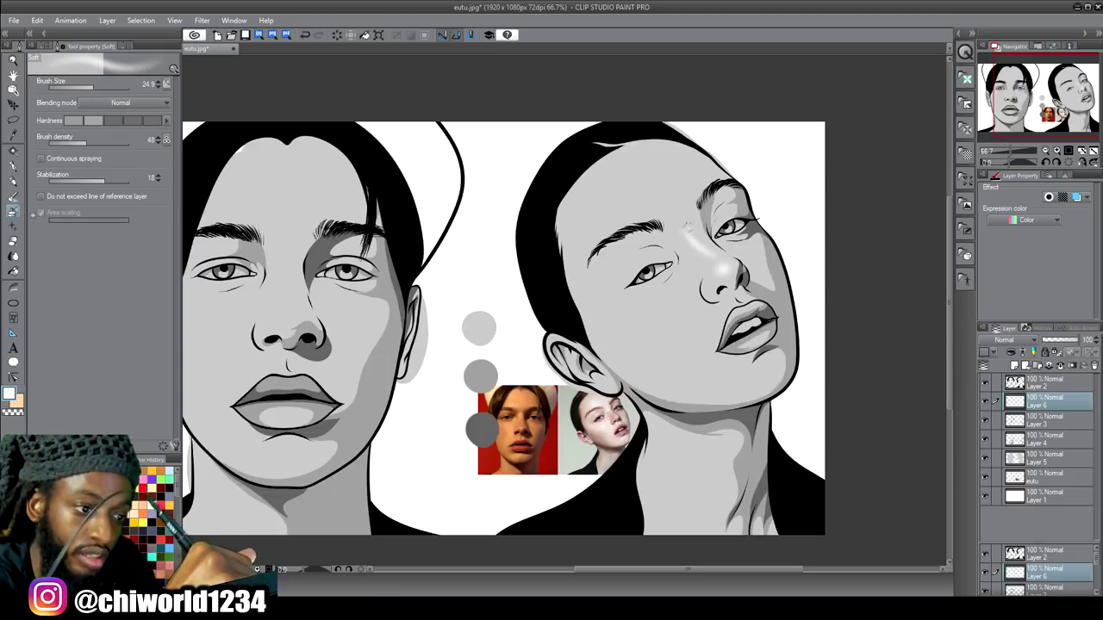
Step: Spray broad white highlights on the woman's forehead and near cheek, enlarging the Soft airbrush to 126.7
left_click_drag(92, 84, 104, 85)
mouse_move(674, 231)
left_mouse_down()
mouse_move(683, 184)
mouse_move(658, 197)
mouse_move(687, 177)
mouse_move(651, 198)
mouse_move(695, 165)
mouse_move(621, 197)
mouse_move(655, 162)
mouse_move(625, 164)
left_mouse_up()
left_click_drag(97, 80, 117, 83)
mouse_move(690, 186)
left_mouse_down()
mouse_move(670, 167)
mouse_move(638, 151)
left_mouse_up()
mouse_move(675, 341)
left_mouse_down()
mouse_move(659, 310)
mouse_move(679, 290)
mouse_move(590, 302)
left_mouse_up()
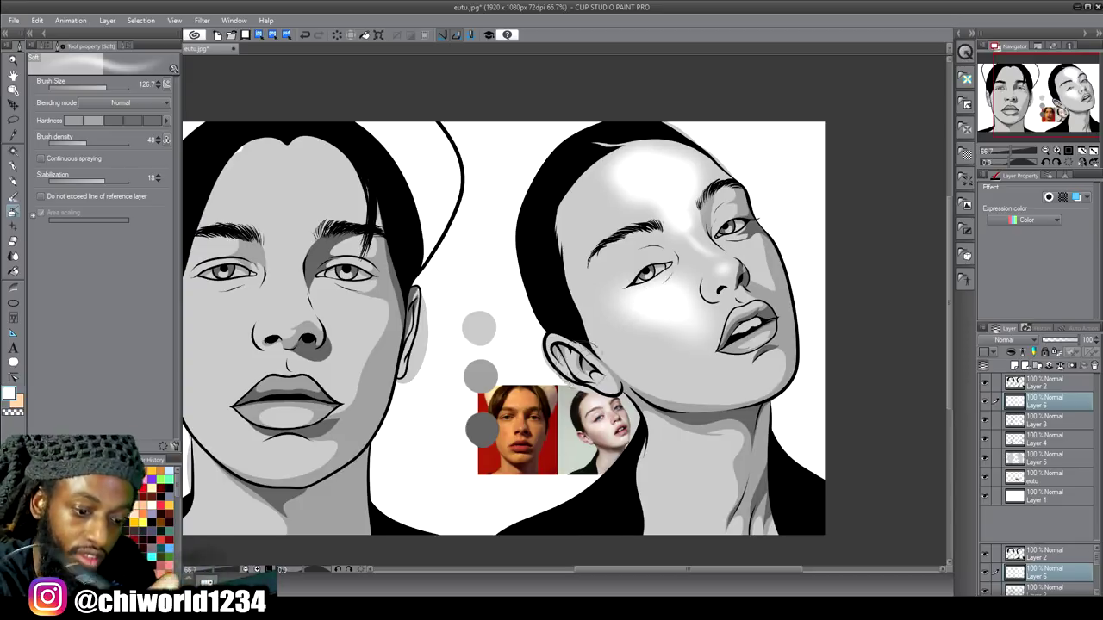
Step: Spray soft white highlights down the woman's neck and on her chin at brush size 126.7
mouse_move(685, 463)
left_mouse_down()
mouse_move(716, 453)
mouse_move(694, 539)
left_mouse_up()
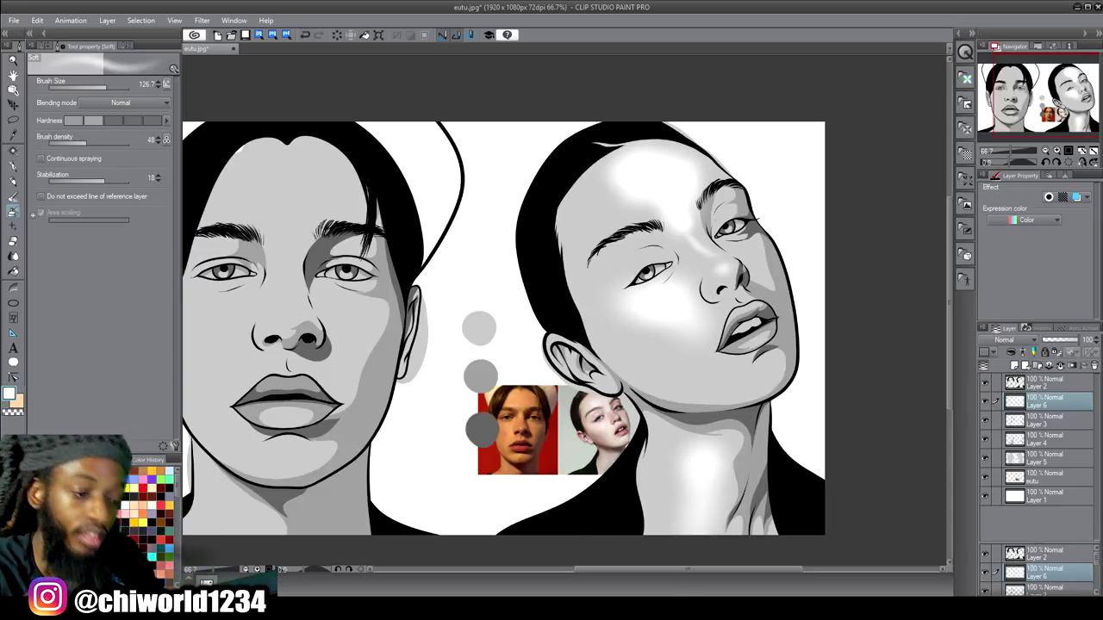
scroll(825, 463, "down", 1)
scroll(826, 464, "up", 1)
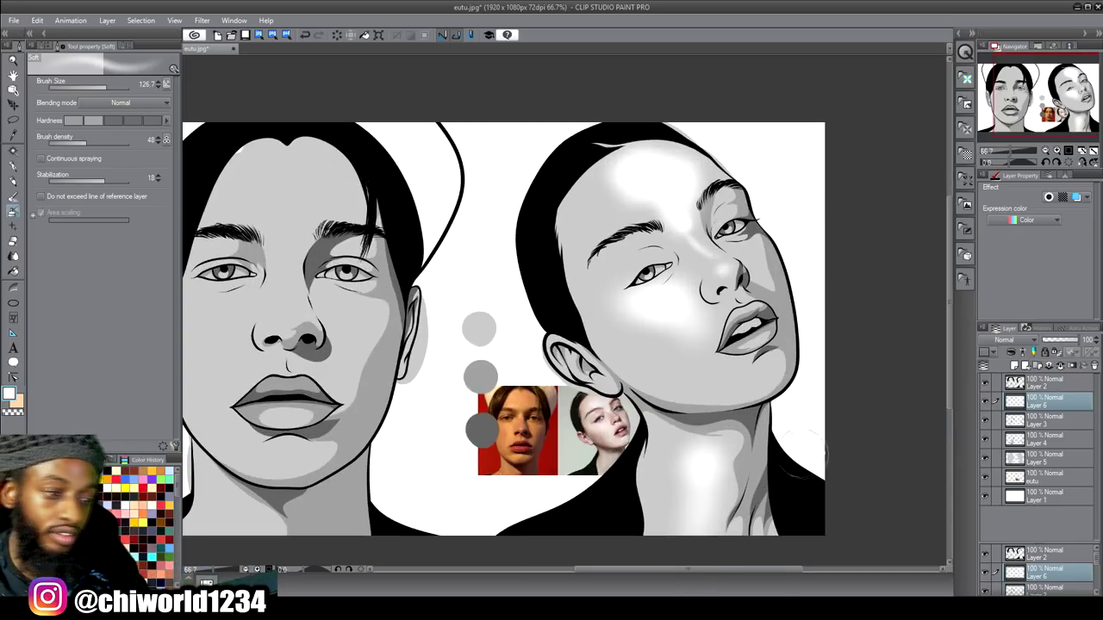
left_click_drag(754, 380, 760, 376)
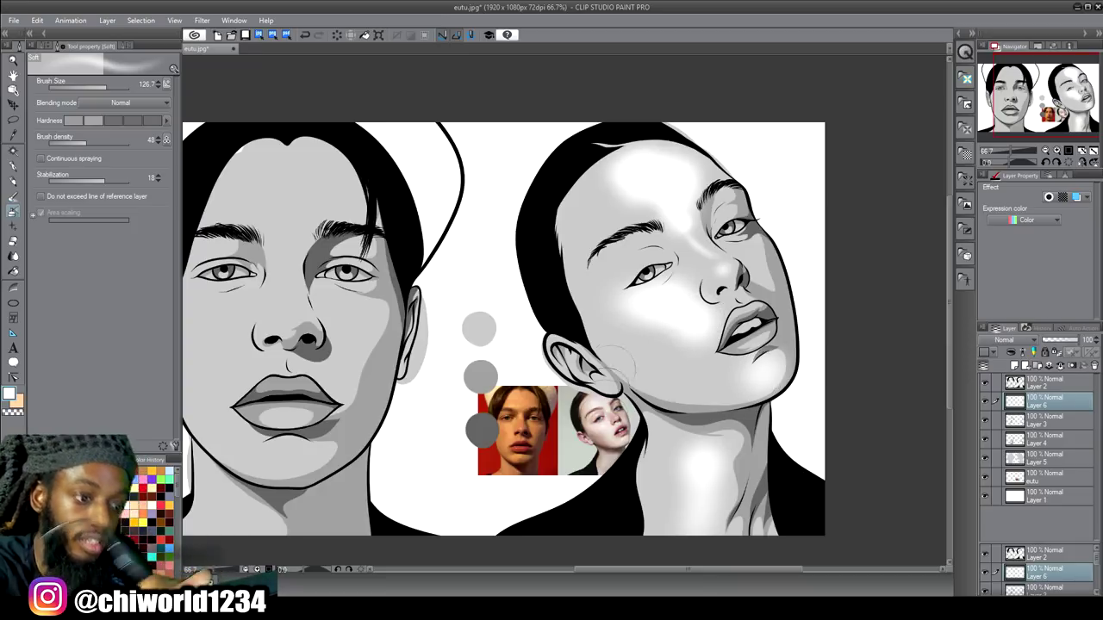
Step: Reduce the Soft airbrush to size 110 and spray white highlights on the man's forehead
scroll(738, 442, "down", 1)
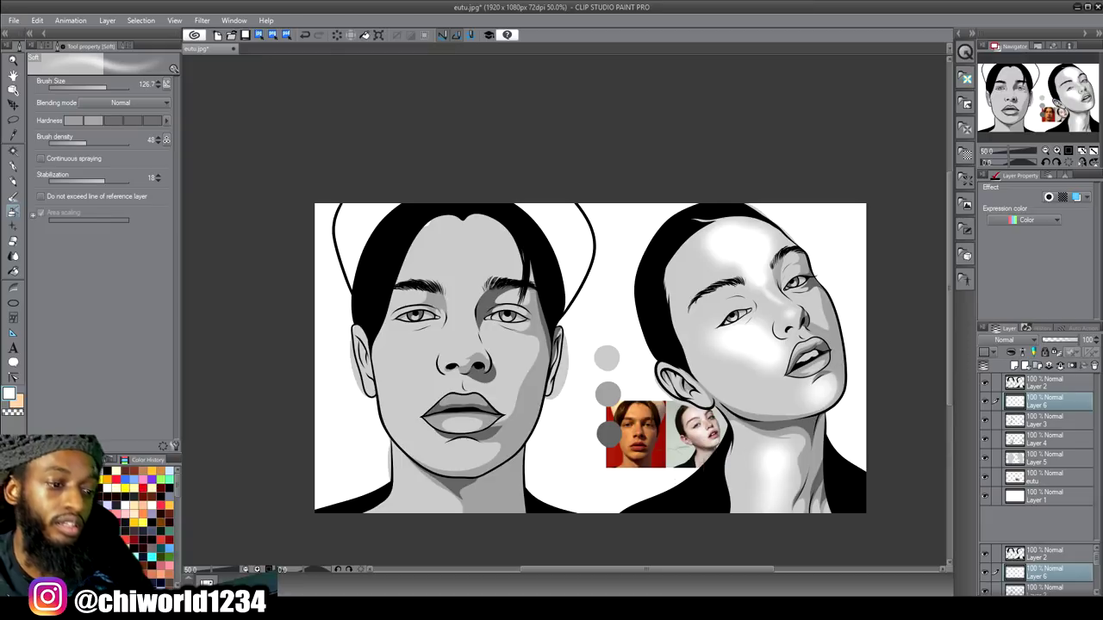
left_click(90, 87)
left_click_drag(91, 89, 108, 88)
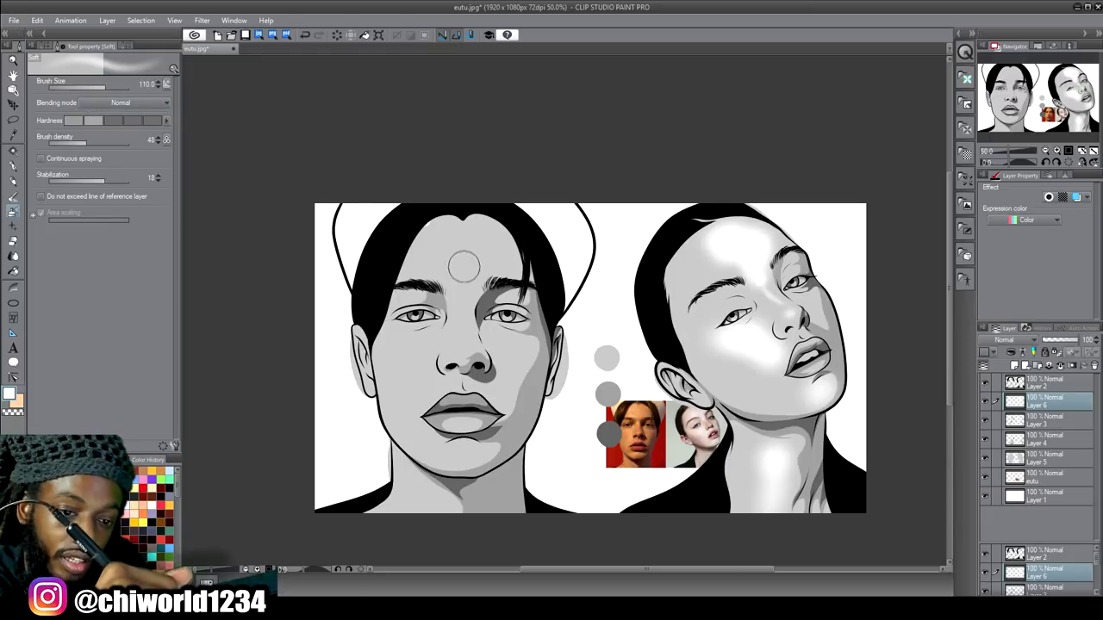
mouse_move(437, 272)
left_mouse_down()
mouse_move(463, 255)
mouse_move(434, 232)
left_mouse_up()
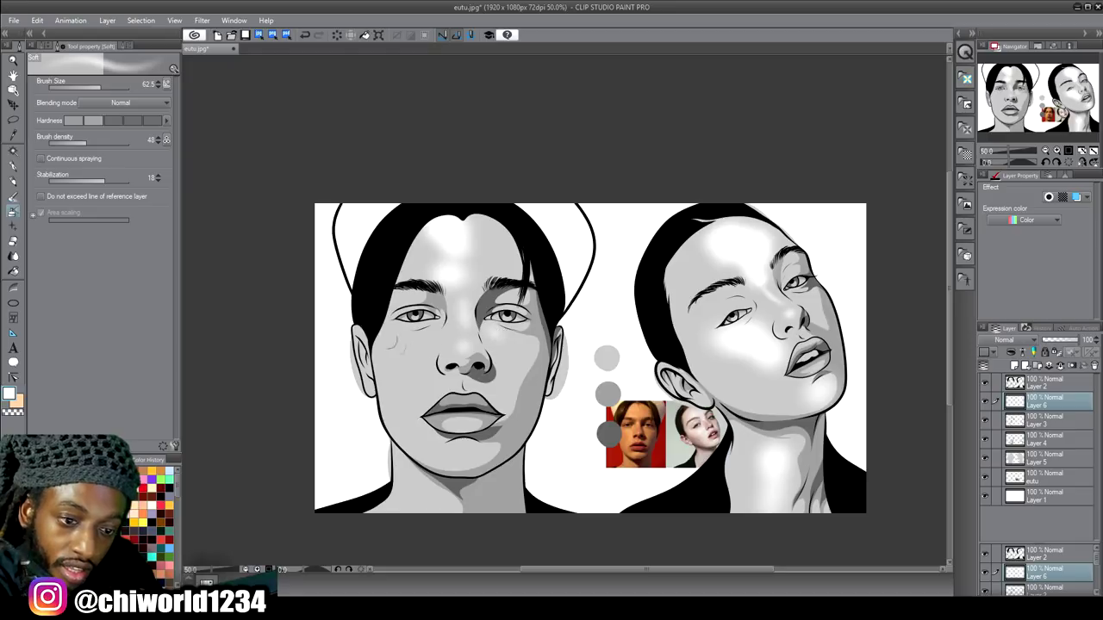
Step: Spray soft white highlights on the man's chin, cheek and neck with the airbrush at size 54.2
left_click(97, 89)
left_click_drag(448, 450, 435, 451)
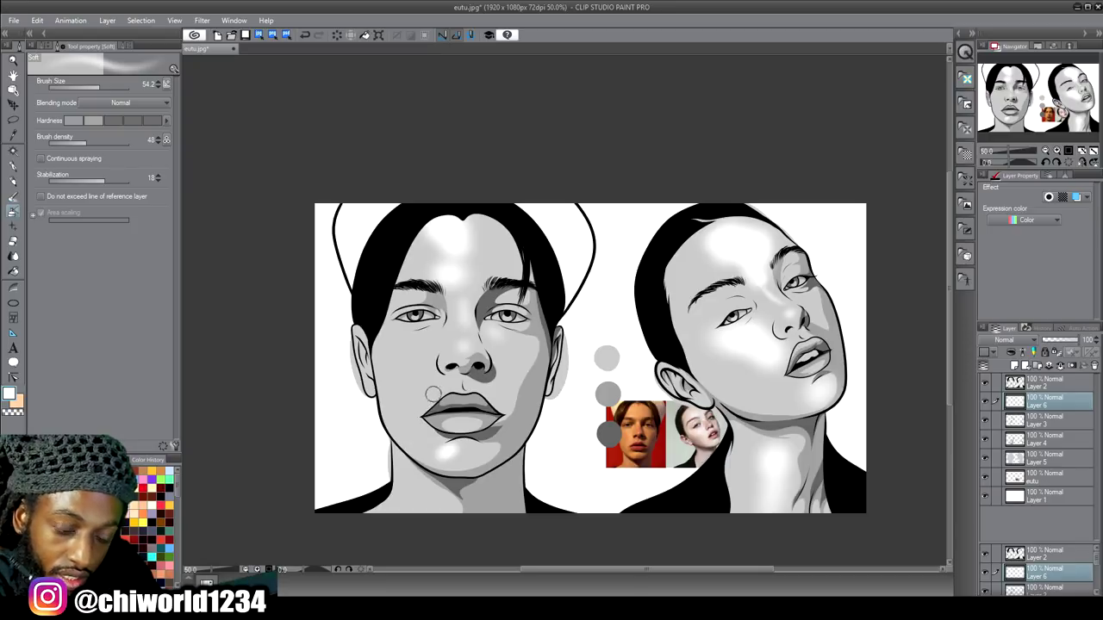
mouse_move(441, 384)
left_mouse_down()
mouse_move(434, 336)
mouse_move(411, 337)
mouse_move(438, 325)
mouse_move(395, 338)
left_mouse_up()
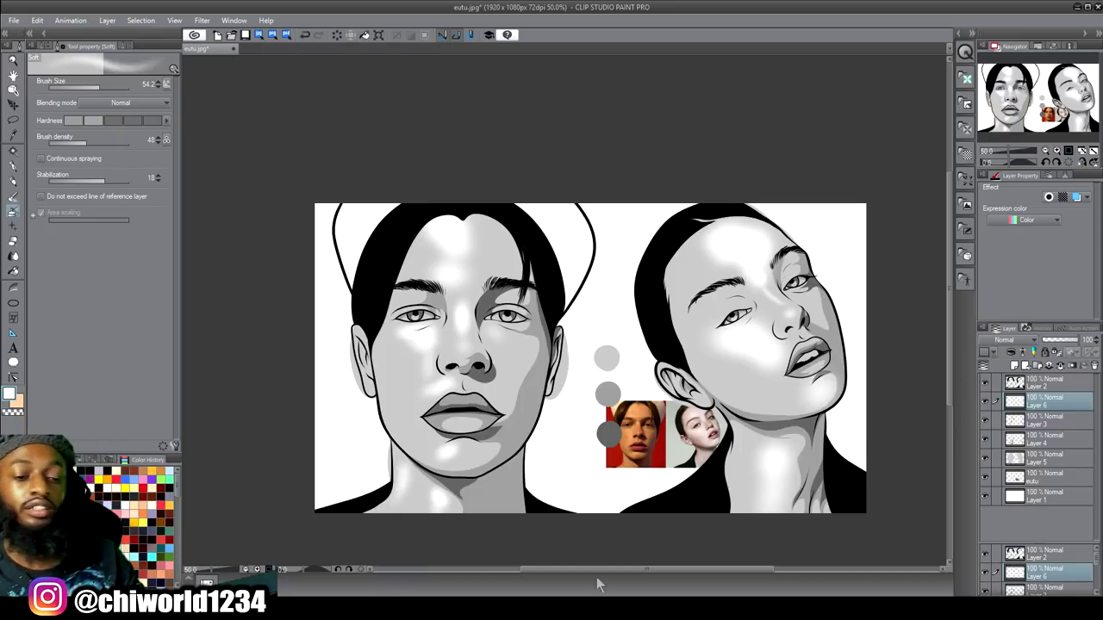
Step: Hide the small eutu reference photo and view the highlighted portraits as a whole
left_click(985, 477)
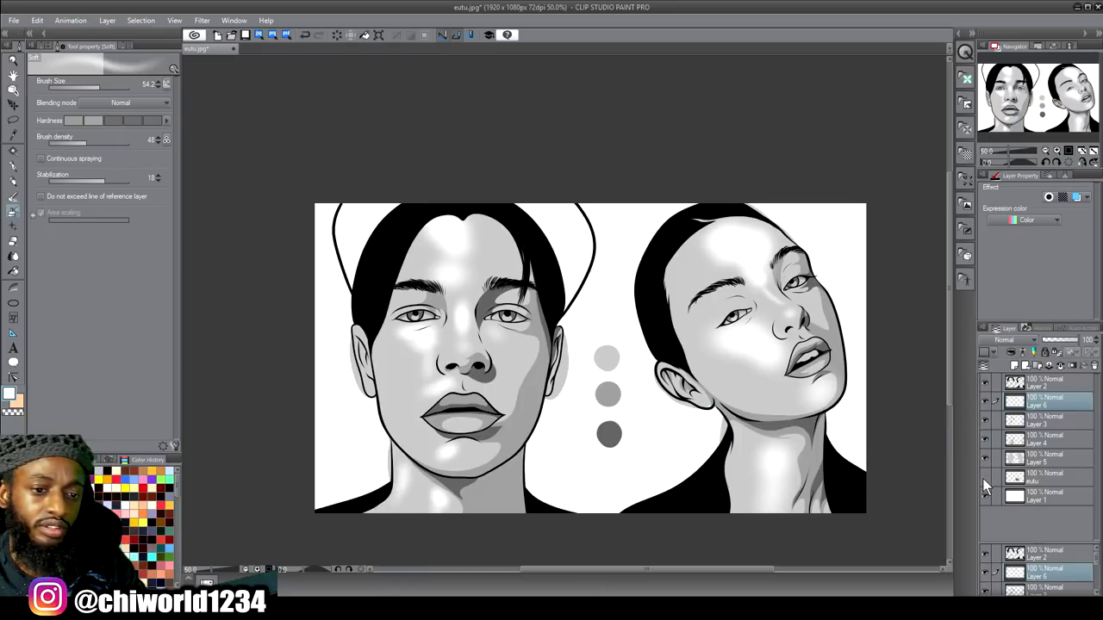
key("ctrl+minus")
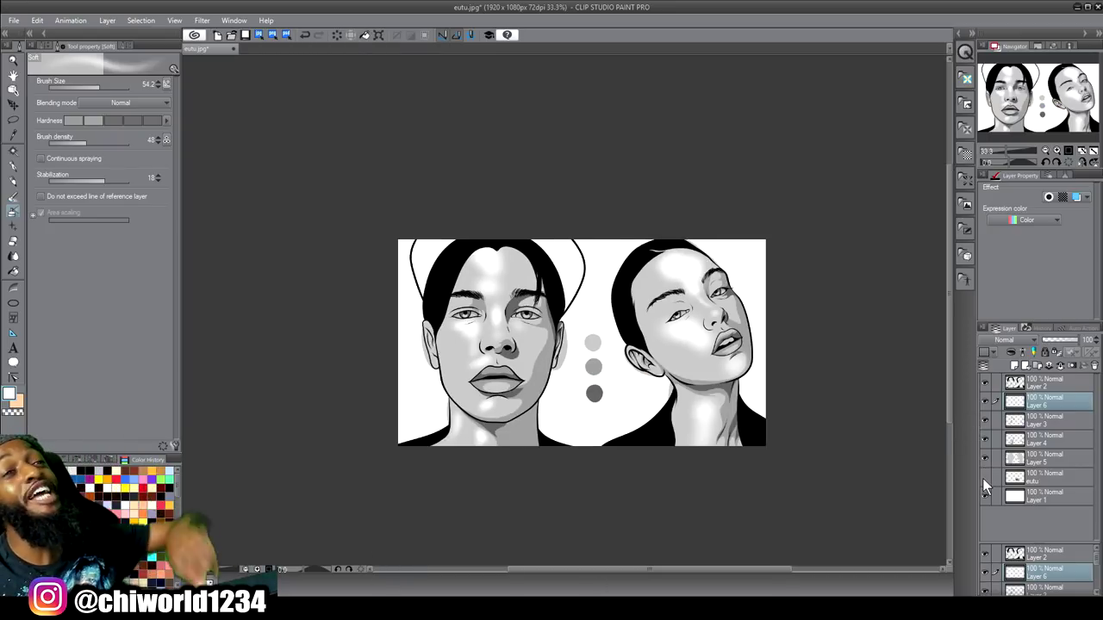